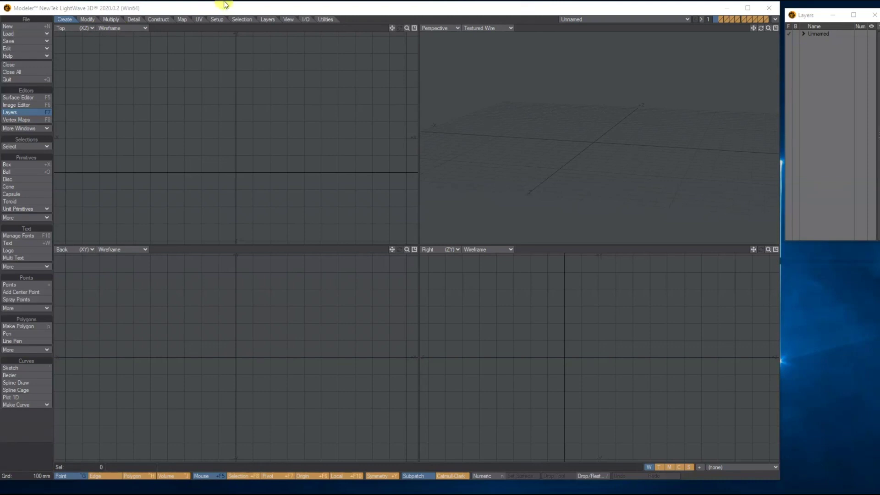
Create a 24-sided disc primitive with 500 mm radii and set its axis to Z
{"action": "key", "text": "a"}
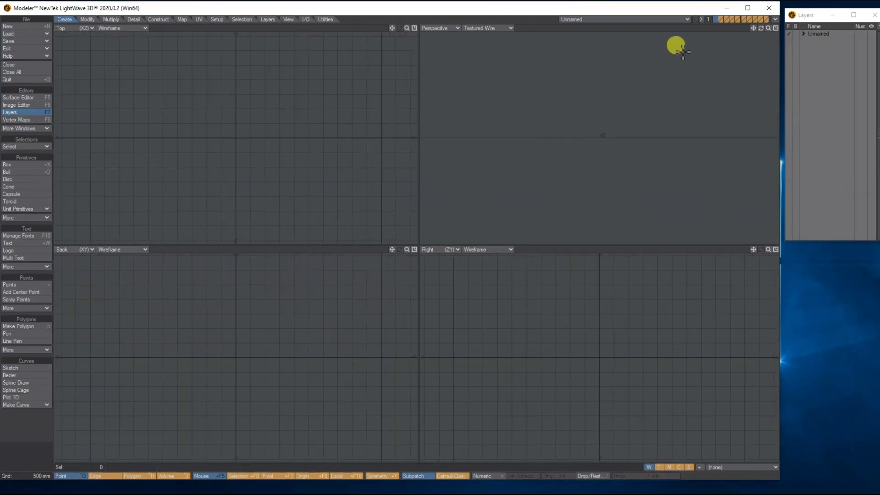
{"action": "left_click_drag", "start_coordinate": [768, 29], "coordinate": [747, 42]}
{"action": "left_click", "coordinate": [19, 180]}
{"action": "key", "text": "n"}
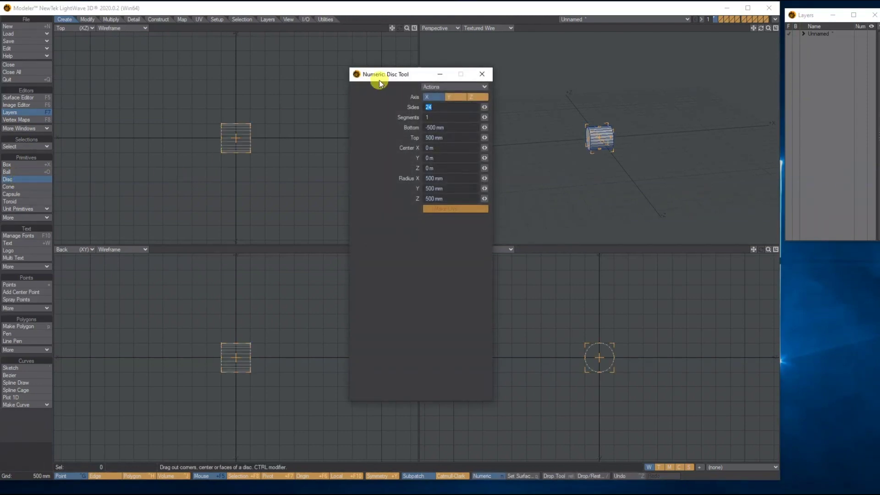
{"action": "left_click", "coordinate": [454, 98]}
{"action": "left_click", "coordinate": [471, 98]}
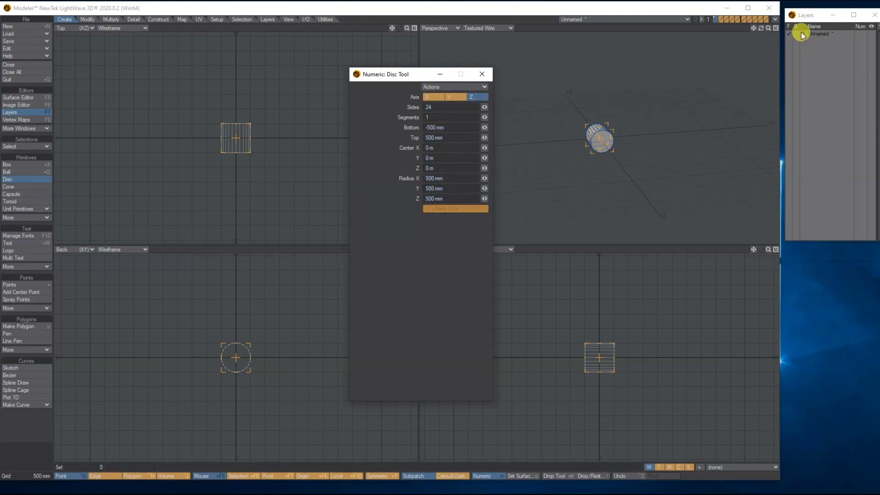
Shorten the disc along Z so its top sits at -100 mm, and divide it into 4 segments
{"action": "left_click_drag", "start_coordinate": [768, 28], "coordinate": [823, 28]}
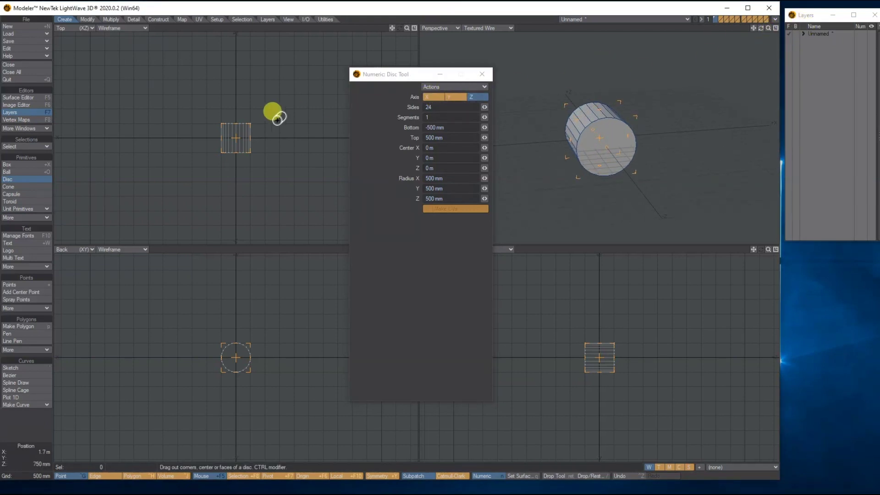
{"action": "left_click_drag", "start_coordinate": [408, 28], "coordinate": [443, 28]}
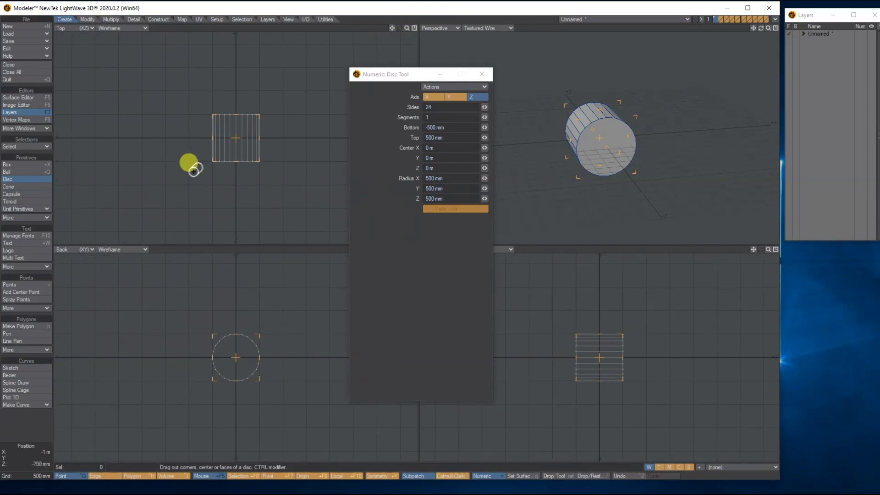
{"action": "left_click_drag", "start_coordinate": [237, 115], "coordinate": [238, 145]}
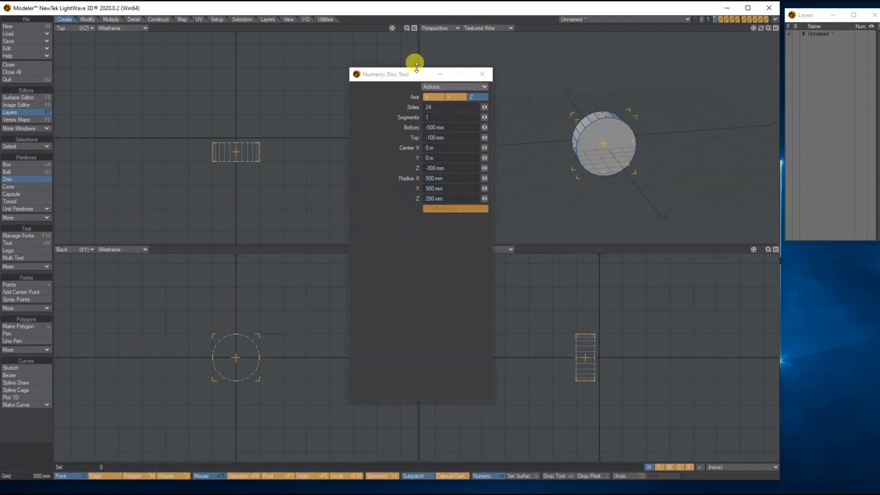
{"action": "left_click", "coordinate": [484, 117]}
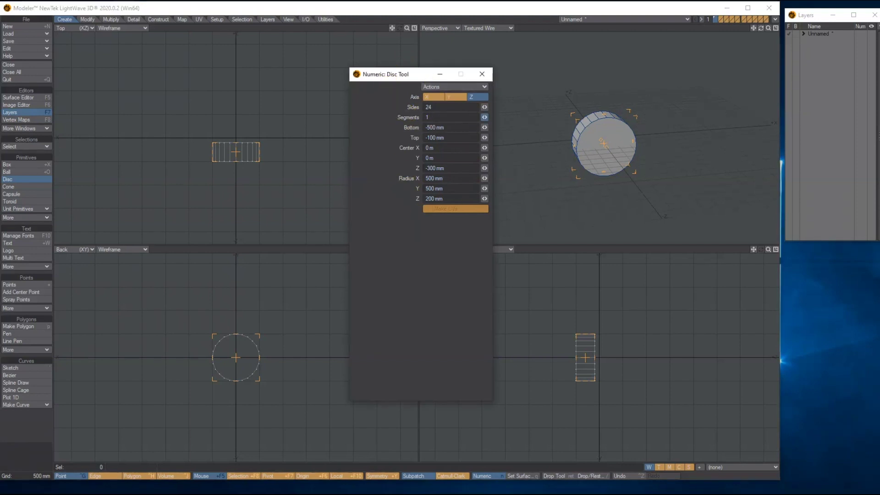
{"action": "left_click_drag", "start_coordinate": [484, 117], "coordinate": [489, 118]}
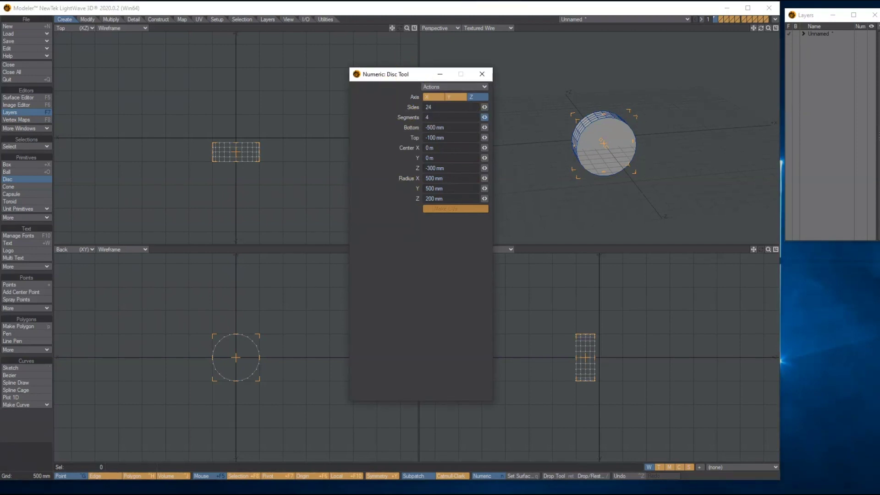
Set the disc's Z center to 0 m and finish creating the primitive
{"action": "left_click_drag", "start_coordinate": [760, 28], "coordinate": [733, 30]}
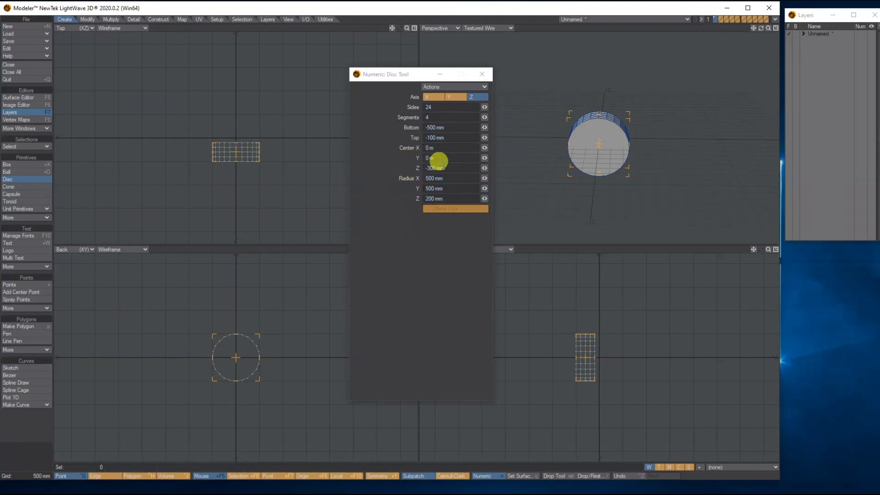
{"action": "left_click_drag", "start_coordinate": [453, 167], "coordinate": [409, 169]}
{"action": "type", "text": "0"}
{"action": "key", "text": "Tab"}
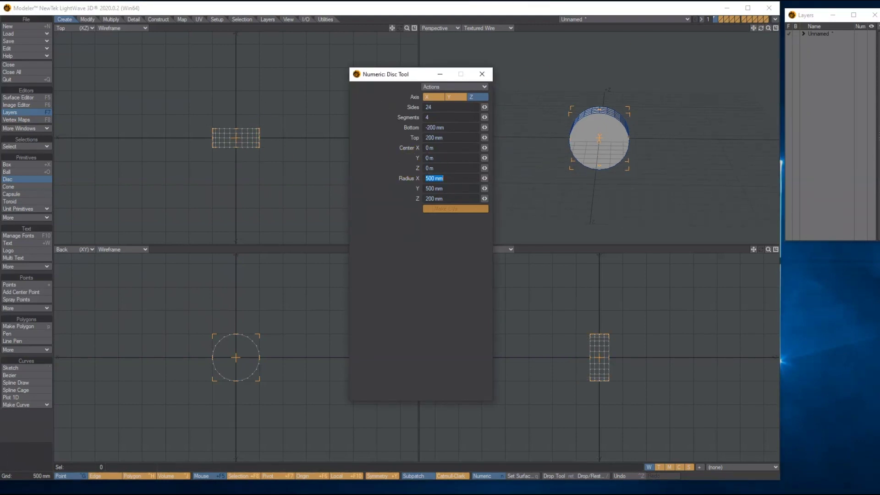
{"action": "left_click", "coordinate": [483, 74]}
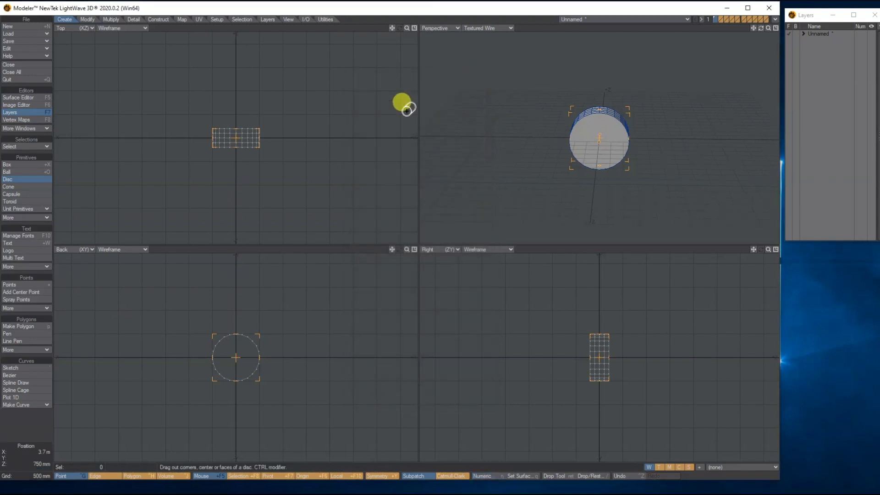
{"action": "left_click_drag", "start_coordinate": [768, 28], "coordinate": [761, 28]}
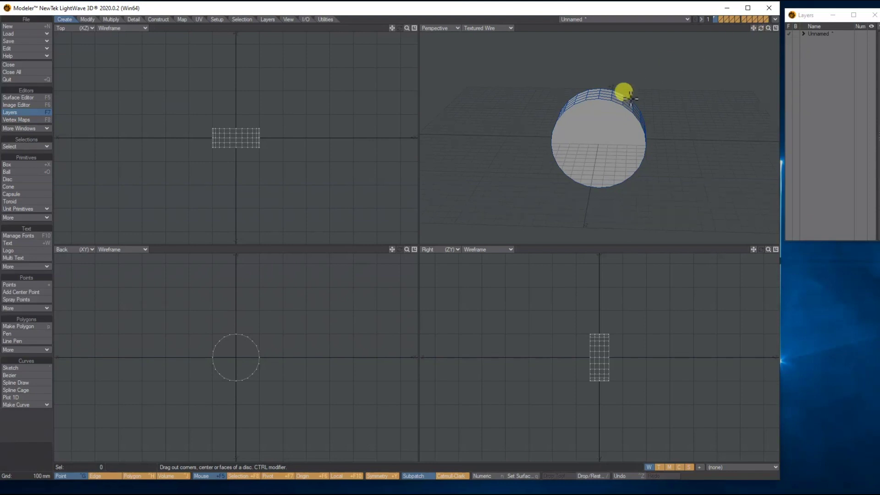
Bevel both flat end polygons of the disc inward three times, with 0 m shift and 30 mm inset each
{"action": "key", "text": "space"}
{"action": "key", "text": "space"}
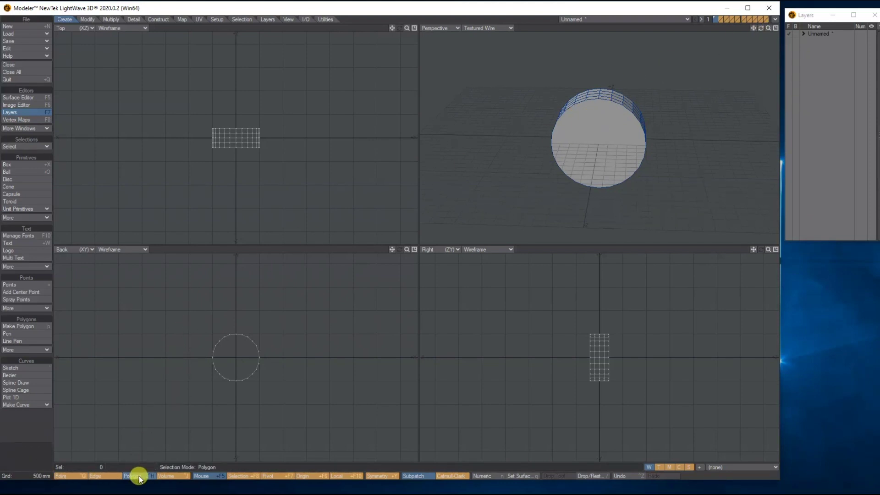
{"action": "left_click", "coordinate": [619, 139]}
{"action": "mouse_move", "coordinate": [761, 28]}
{"action": "left_mouse_down"}
{"action": "mouse_move", "coordinate": [743, 29]}
{"action": "mouse_move", "coordinate": [751, 28]}
{"action": "left_mouse_up"}
{"action": "left_click", "coordinate": [585, 119]}
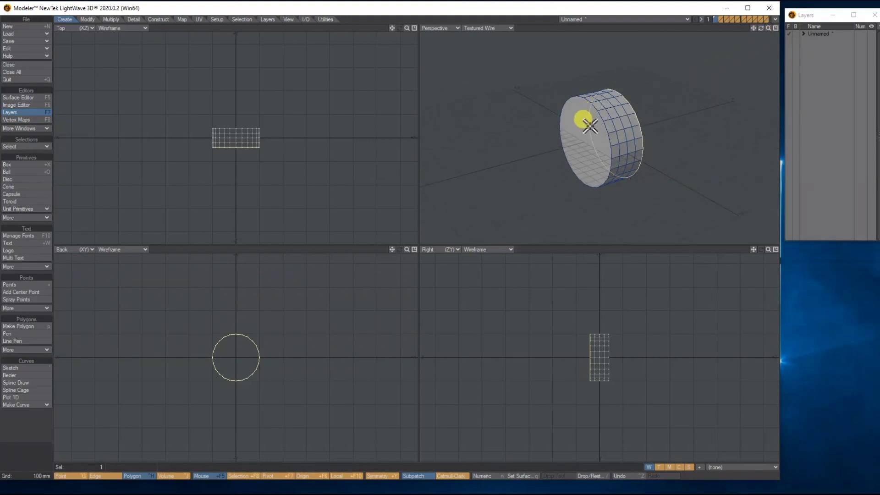
{"action": "left_click", "coordinate": [105, 19]}
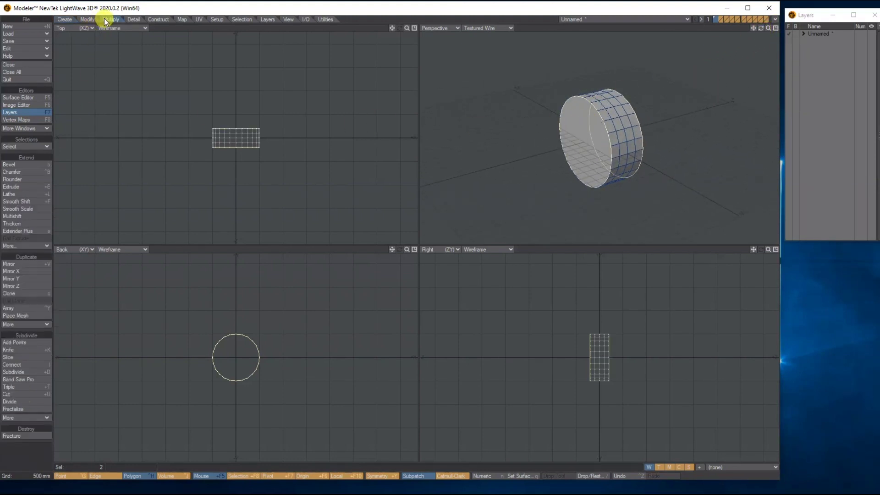
{"action": "left_click", "coordinate": [20, 165]}
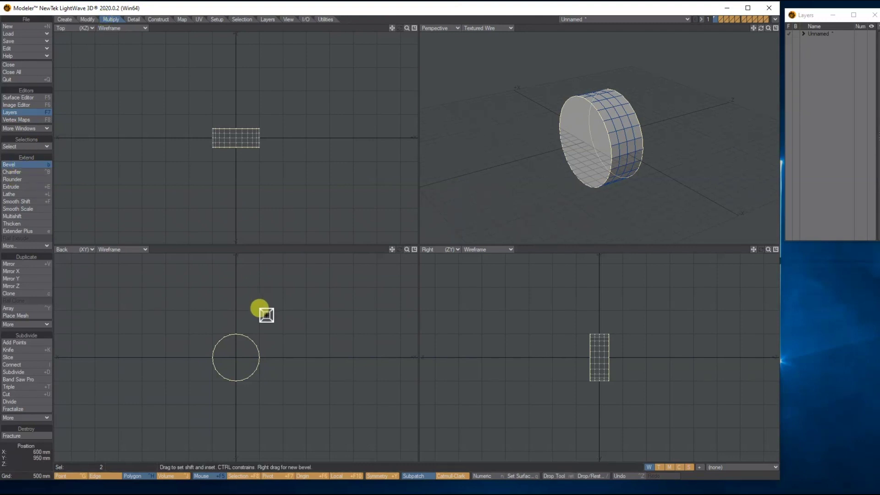
{"action": "left_click_drag", "start_coordinate": [233, 355], "coordinate": [230, 355]}
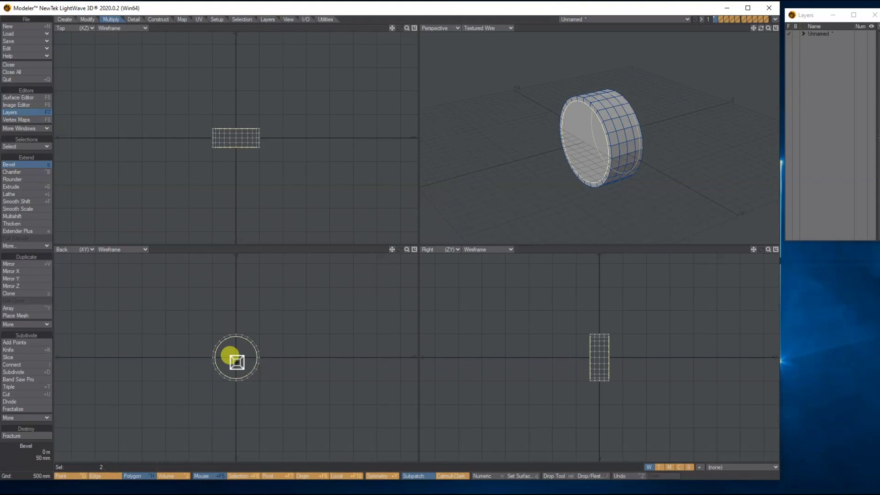
{"action": "left_click_drag", "start_coordinate": [406, 249], "coordinate": [504, 249]}
{"action": "left_click_drag", "start_coordinate": [245, 326], "coordinate": [256, 304]}
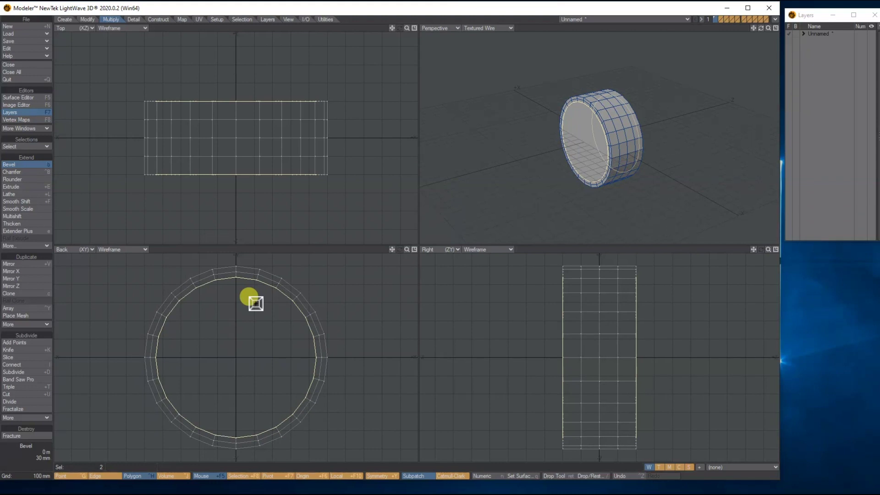
{"action": "left_click_drag", "start_coordinate": [256, 303], "coordinate": [251, 305]}
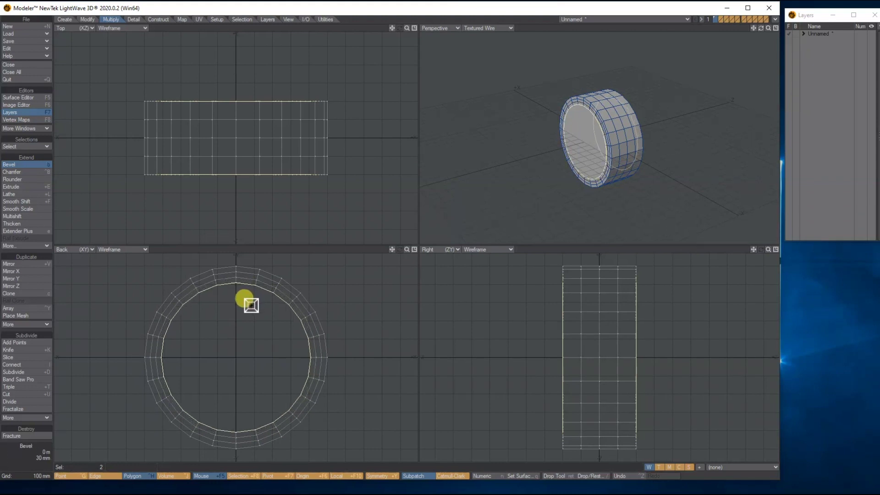
{"action": "key", "text": "space"}
Smooth Shift the two inset end polygons by -170 mm to recess them into the disc
{"action": "mouse_move", "coordinate": [763, 26]}
{"action": "left_mouse_down"}
{"action": "mouse_move", "coordinate": [772, 28]}
{"action": "mouse_move", "coordinate": [761, 28]}
{"action": "left_mouse_up"}
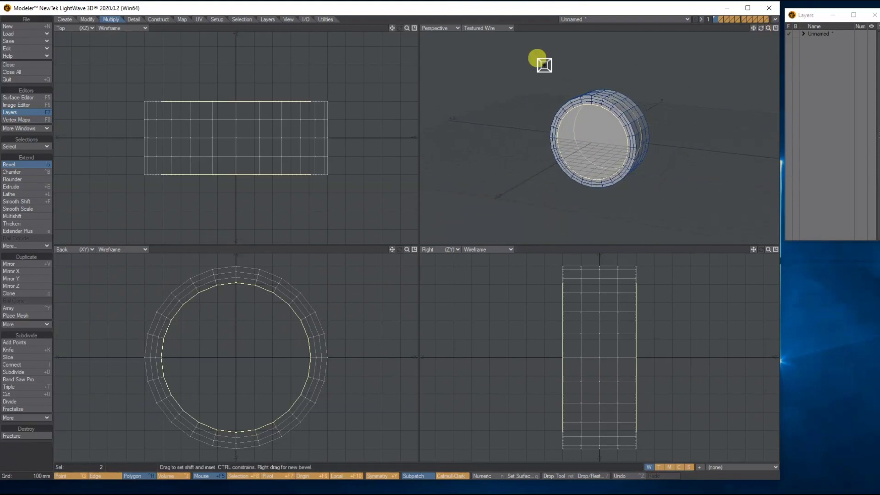
{"action": "left_click", "coordinate": [29, 203]}
{"action": "left_click_drag", "start_coordinate": [212, 136], "coordinate": [195, 142]}
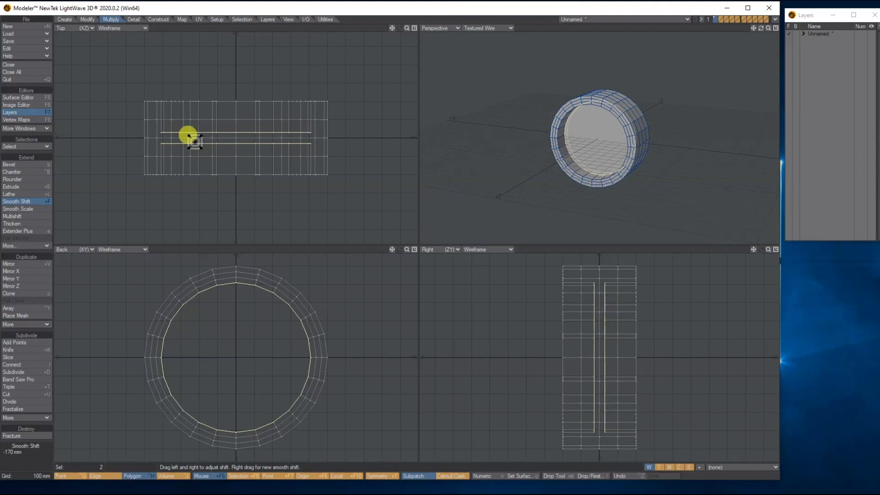
Move the two recessed end polygons -50 mm along Z and clear the selection
{"action": "left_click_drag", "start_coordinate": [761, 28], "coordinate": [718, 29]}
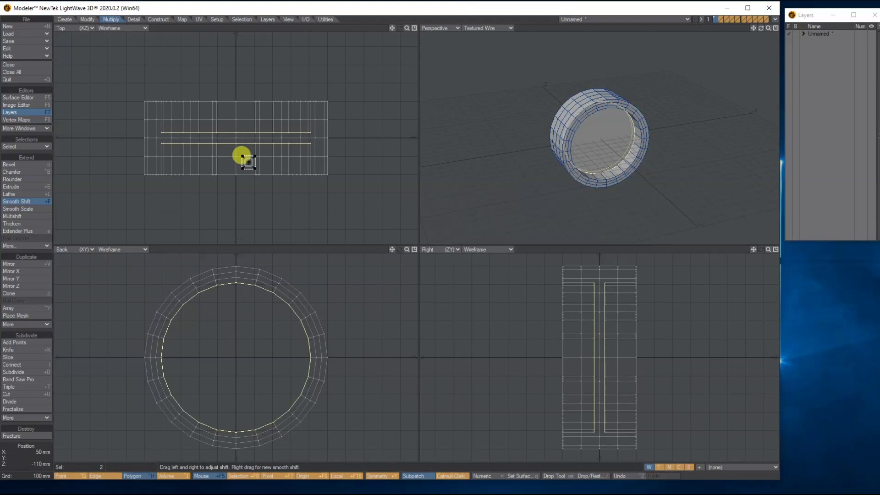
{"action": "key", "text": "t"}
{"action": "left_click_drag", "start_coordinate": [243, 142], "coordinate": [243, 151]}
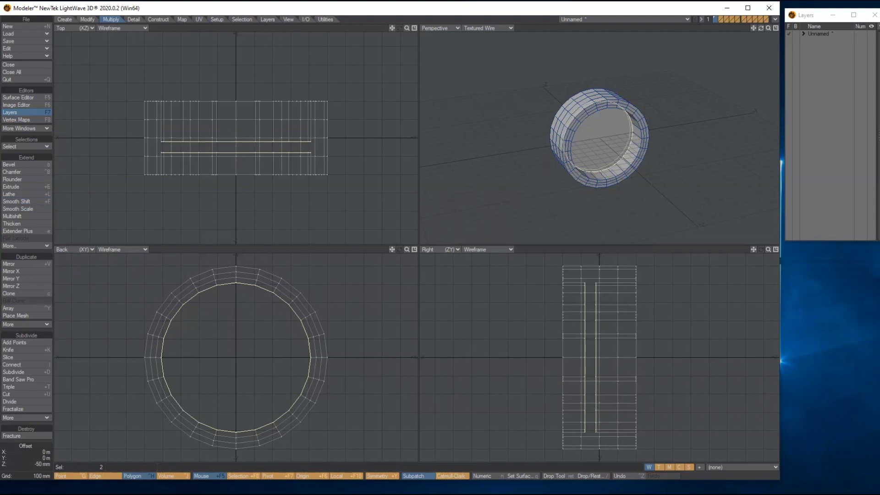
{"action": "key", "text": "space"}
{"action": "key", "text": "/"}
{"action": "left_click_drag", "start_coordinate": [761, 28], "coordinate": [438, 55]}
{"action": "left_click_drag", "start_coordinate": [777, 52], "coordinate": [784, 55]}
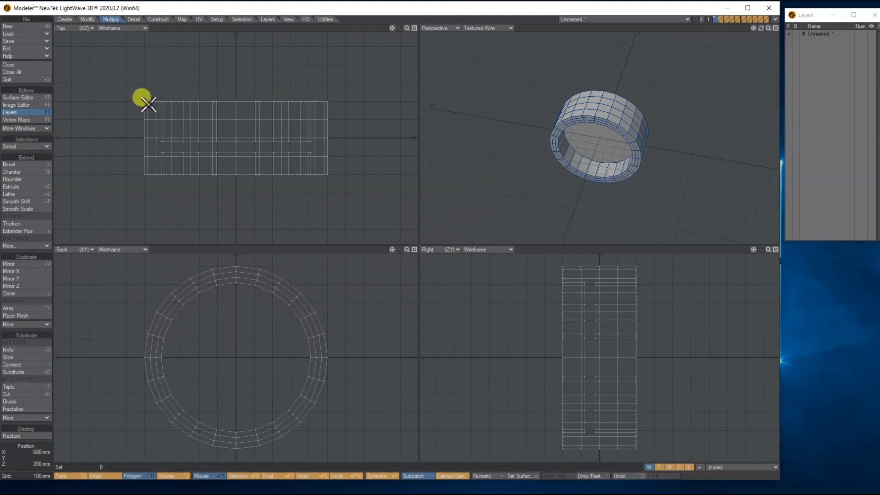
Select the points in the two rows nearest the positive Z end on the negative X half and move them 240 mm along Z
{"action": "left_click", "coordinate": [80, 476]}
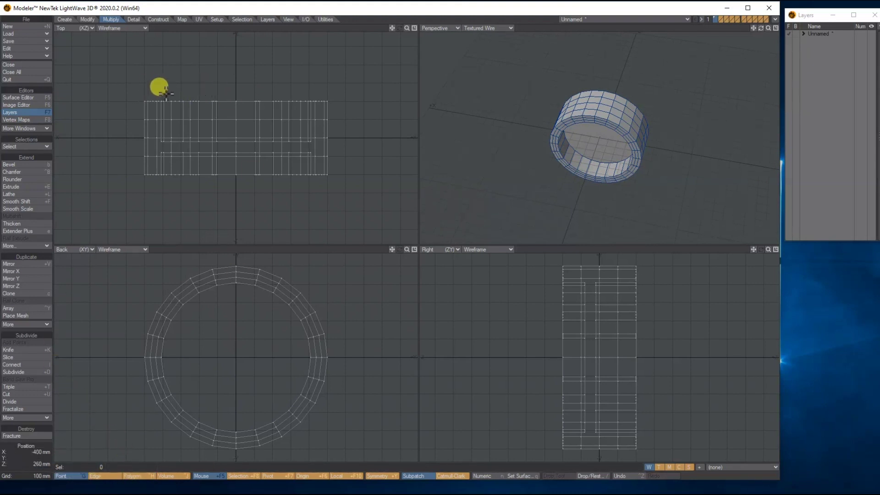
{"action": "mouse_move", "coordinate": [165, 89]}
{"action": "right_mouse_down"}
{"action": "mouse_move", "coordinate": [127, 99]}
{"action": "mouse_move", "coordinate": [133, 130]}
{"action": "mouse_move", "coordinate": [224, 134]}
{"action": "mouse_move", "coordinate": [219, 80]}
{"action": "mouse_move", "coordinate": [153, 95]}
{"action": "right_mouse_up"}
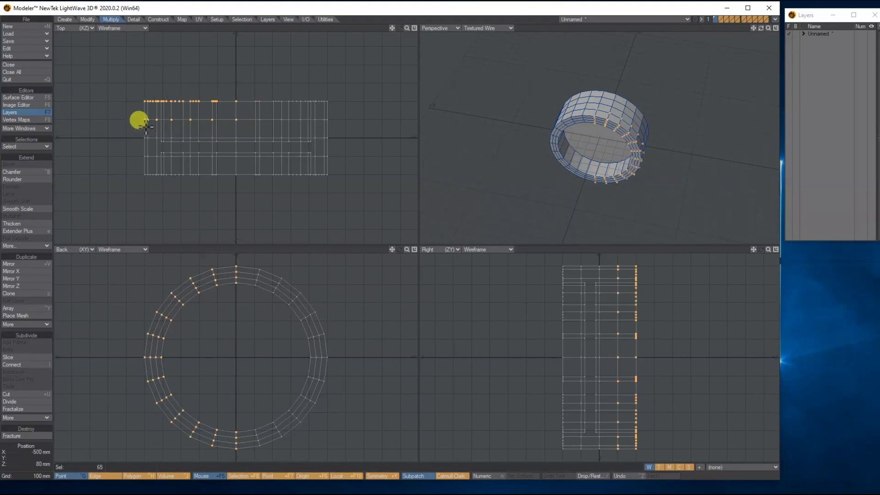
{"action": "mouse_move", "coordinate": [760, 28]}
{"action": "left_mouse_down"}
{"action": "mouse_move", "coordinate": [784, 32]}
{"action": "mouse_move", "coordinate": [738, 35]}
{"action": "mouse_move", "coordinate": [770, 39]}
{"action": "mouse_move", "coordinate": [761, 28]}
{"action": "left_mouse_up"}
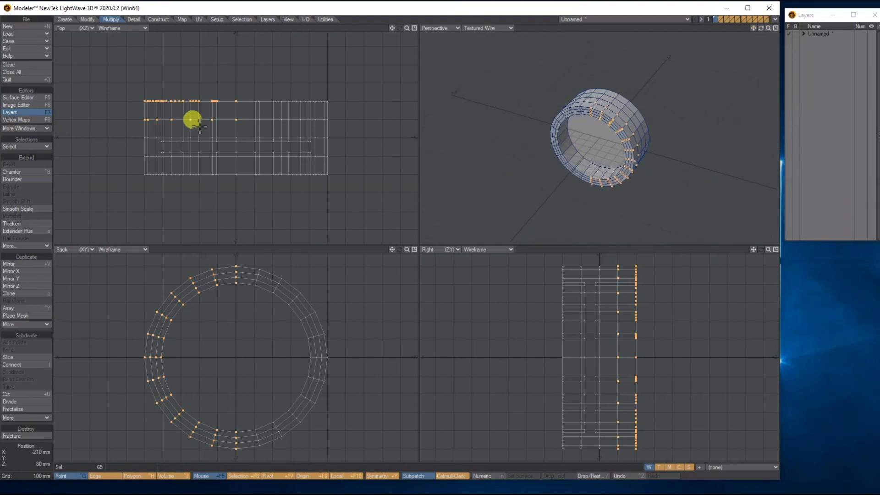
{"action": "left_click", "coordinate": [87, 19]}
{"action": "left_click", "coordinate": [8, 164]}
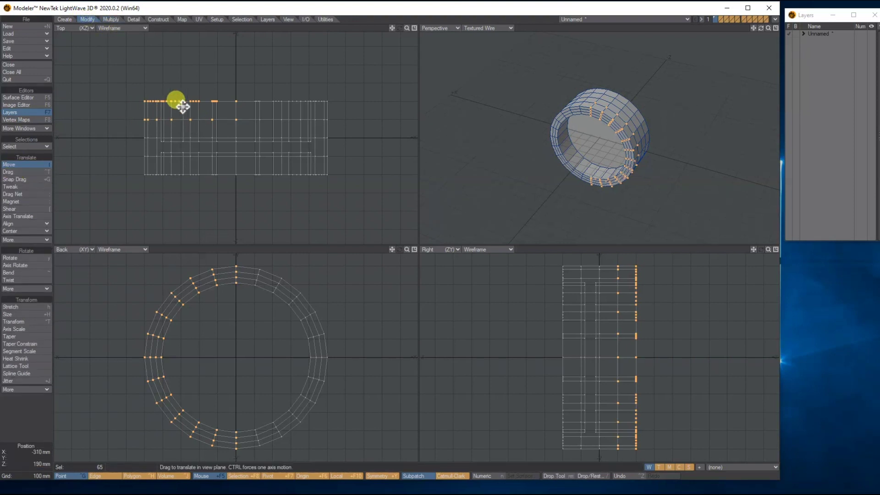
{"action": "left_click_drag", "start_coordinate": [185, 115], "coordinate": [186, 71]}
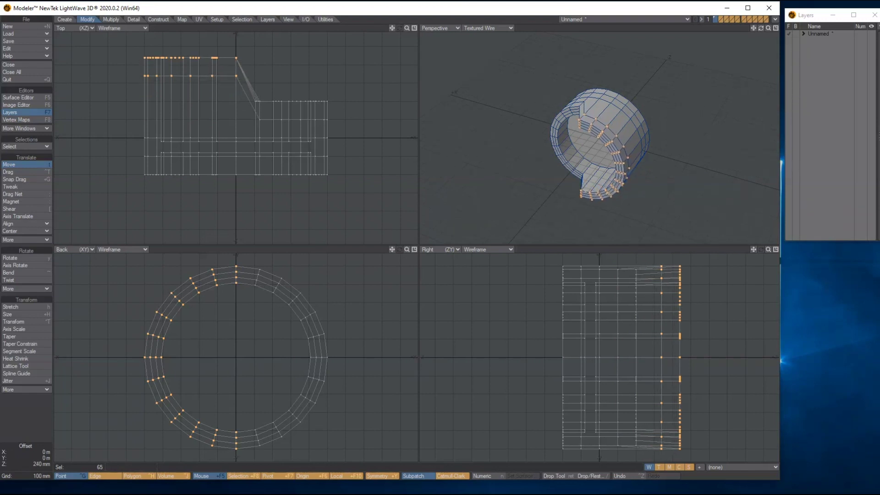
{"action": "left_click_drag", "start_coordinate": [761, 28], "coordinate": [715, 46]}
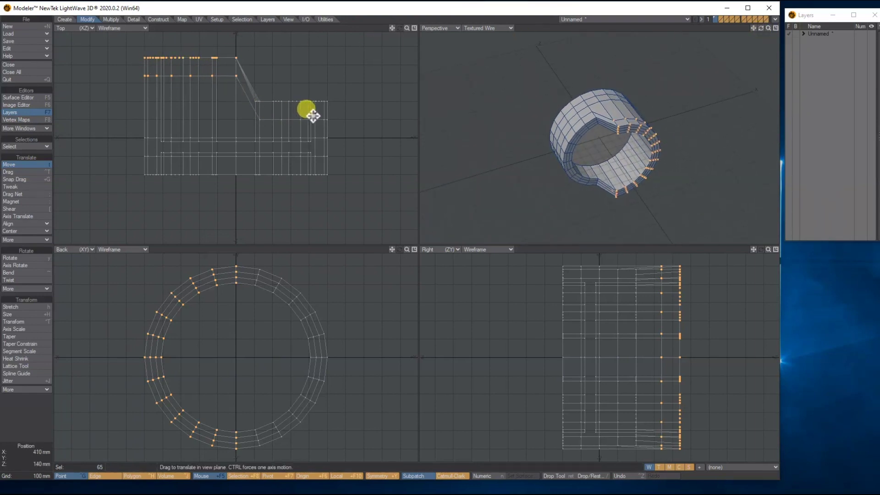
{"action": "key", "text": "Return"}
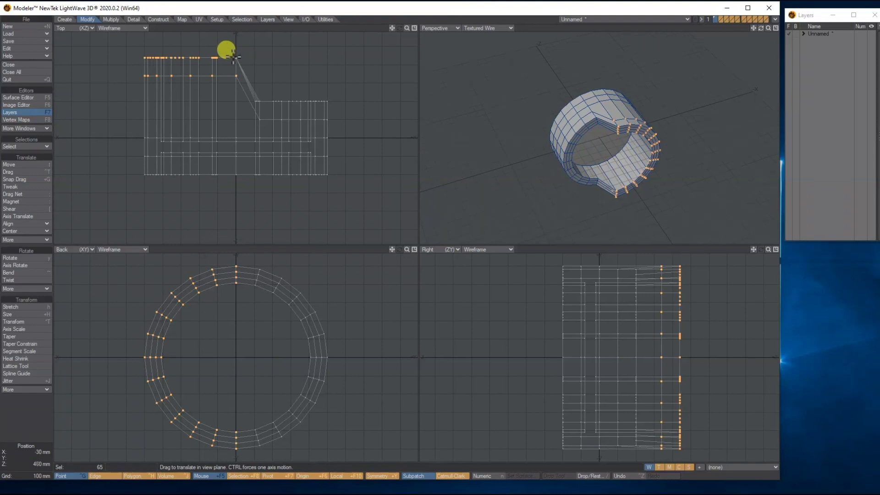
Select only the raised rim points at X 0, move them back about 100 mm along Z, and clear the selection
{"action": "left_click", "coordinate": [239, 55]}
{"action": "mouse_move", "coordinate": [237, 56]}
{"action": "right_mouse_down"}
{"action": "mouse_move", "coordinate": [226, 83]}
{"action": "mouse_move", "coordinate": [247, 60]}
{"action": "right_mouse_up"}
{"action": "key", "text": "t"}
{"action": "left_click_drag", "start_coordinate": [238, 71], "coordinate": [238, 87]}
{"action": "key", "text": "space"}
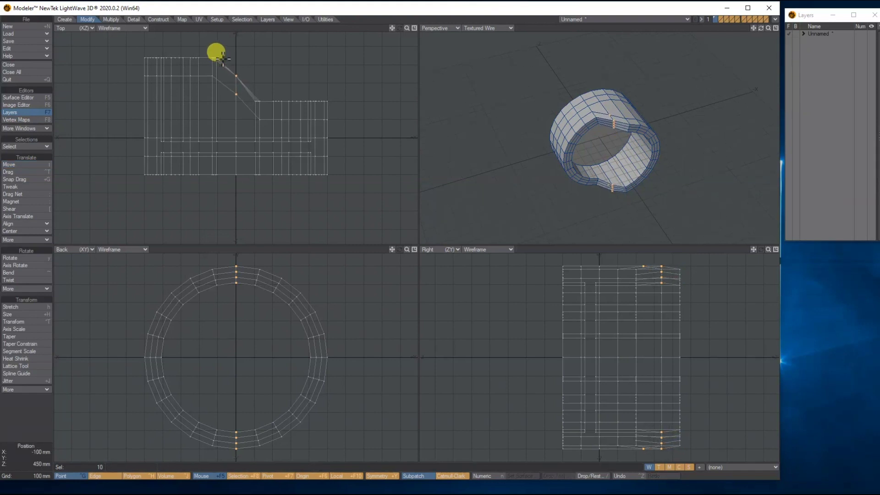
{"action": "key", "text": "slash"}
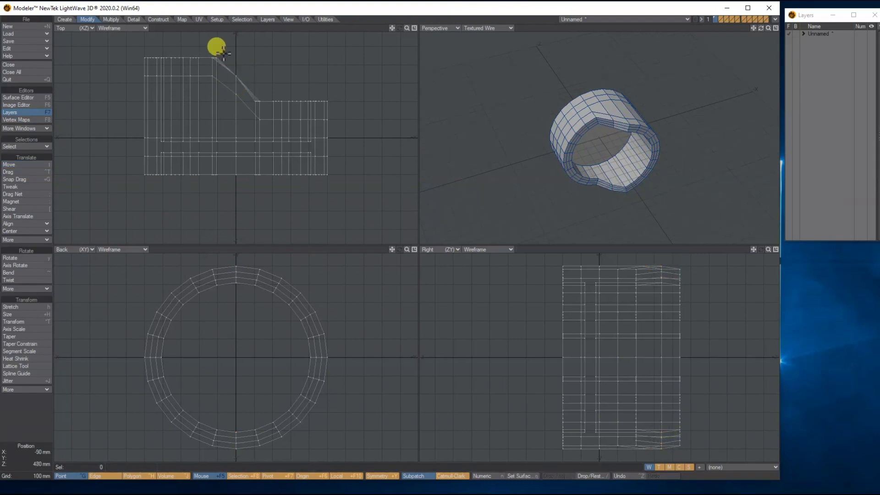
Select the adjacent column of raised rim points on the negative X side and move it back about 50 mm along Z
{"action": "mouse_move", "coordinate": [222, 51]}
{"action": "right_mouse_down"}
{"action": "mouse_move", "coordinate": [211, 83]}
{"action": "mouse_move", "coordinate": [216, 56]}
{"action": "right_mouse_up"}
{"action": "key", "text": "t"}
{"action": "left_click_drag", "start_coordinate": [218, 69], "coordinate": [214, 66]}
{"action": "key", "text": "space"}
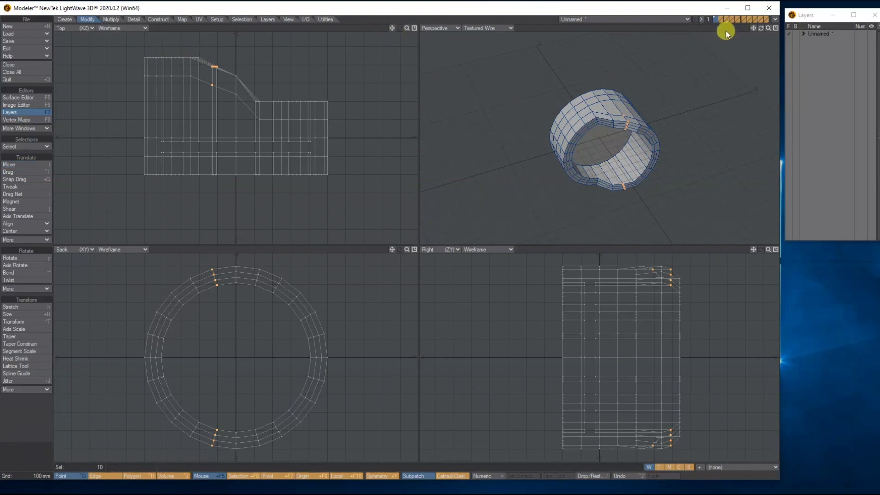
{"action": "left_click_drag", "start_coordinate": [761, 28], "coordinate": [744, 40]}
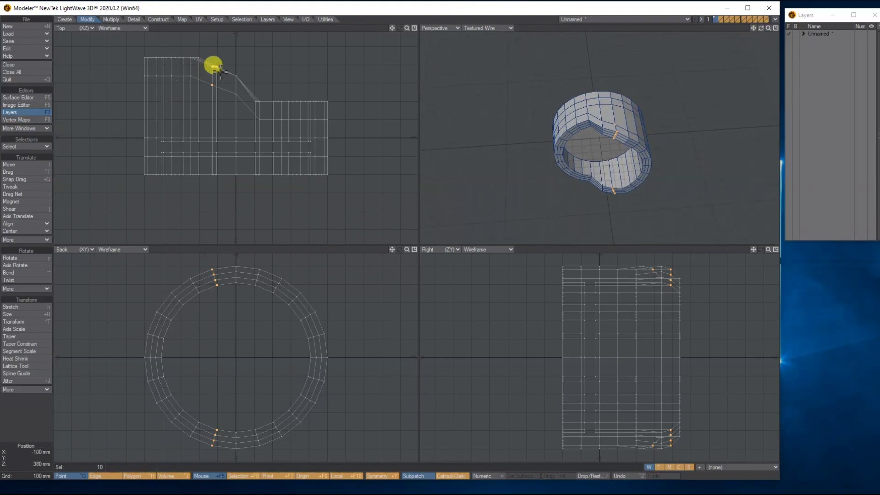
Select only the raised rim points on the far negative X side, in the two rows nearest the positive Z end
{"action": "left_click_drag", "start_coordinate": [394, 28], "coordinate": [417, 76]}
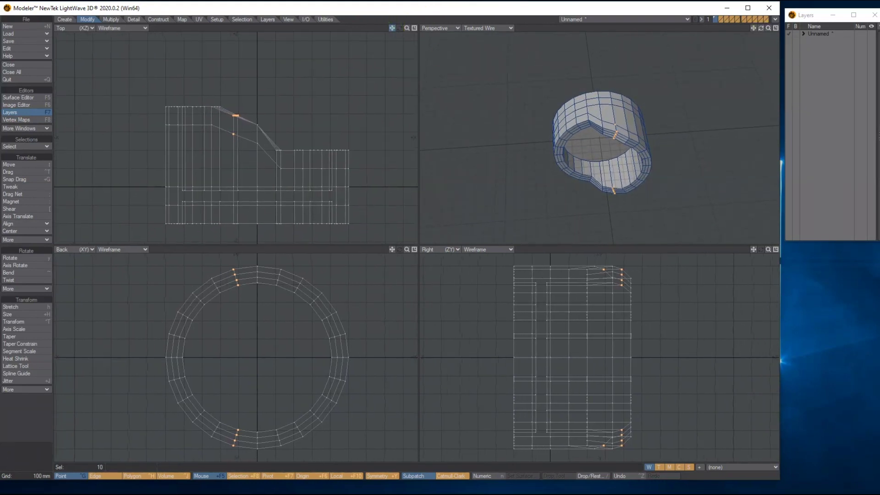
{"action": "left_click_drag", "start_coordinate": [239, 120], "coordinate": [188, 99]}
{"action": "mouse_move", "coordinate": [184, 98]}
{"action": "right_mouse_down"}
{"action": "mouse_move", "coordinate": [152, 120]}
{"action": "mouse_move", "coordinate": [197, 146]}
{"action": "right_mouse_up"}
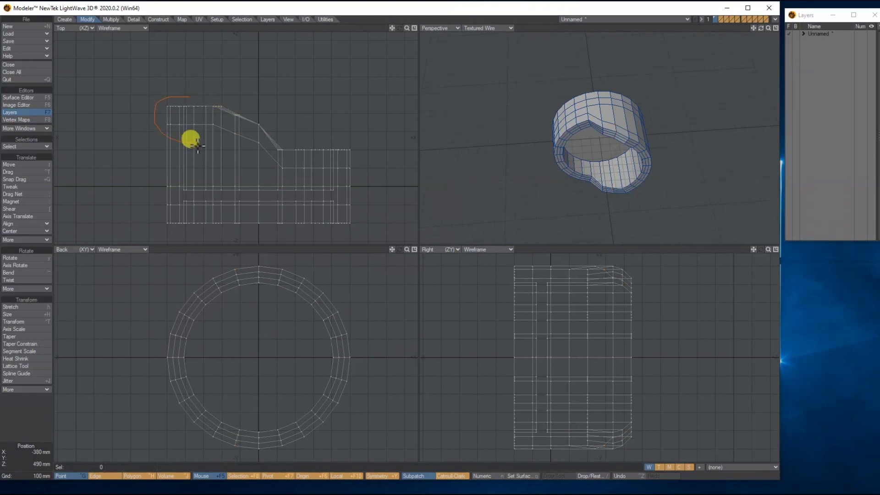
{"action": "mouse_move", "coordinate": [200, 107]}
{"action": "right_mouse_down"}
{"action": "mouse_move", "coordinate": [175, 91]}
{"action": "mouse_move", "coordinate": [172, 107]}
{"action": "right_mouse_up"}
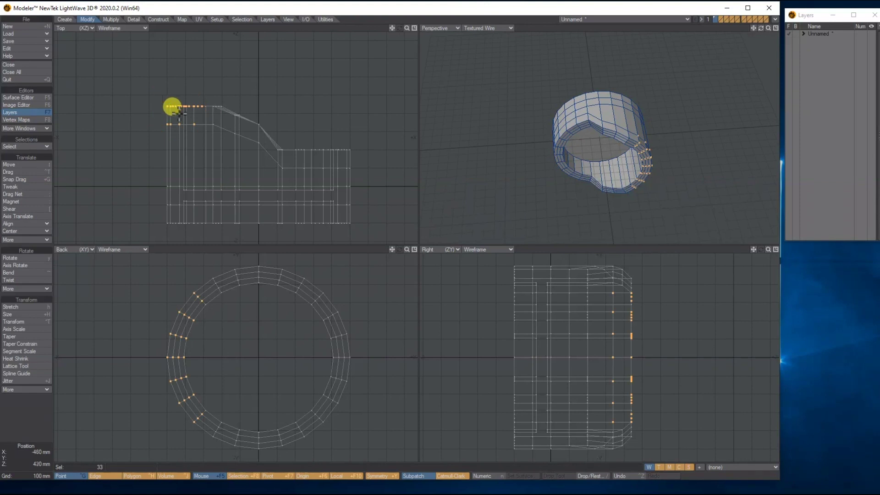
{"action": "key", "text": "t"}
{"action": "left_click_drag", "start_coordinate": [183, 114], "coordinate": [185, 107]}
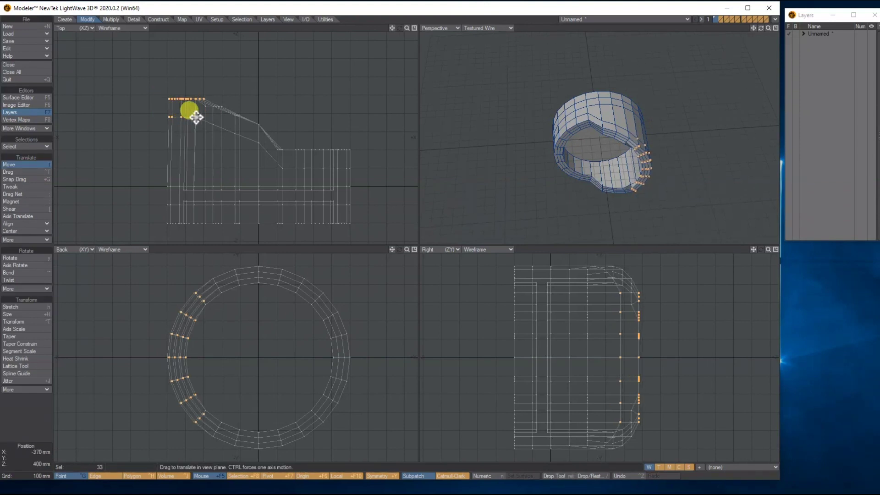
{"action": "key", "text": "ctrl+z"}
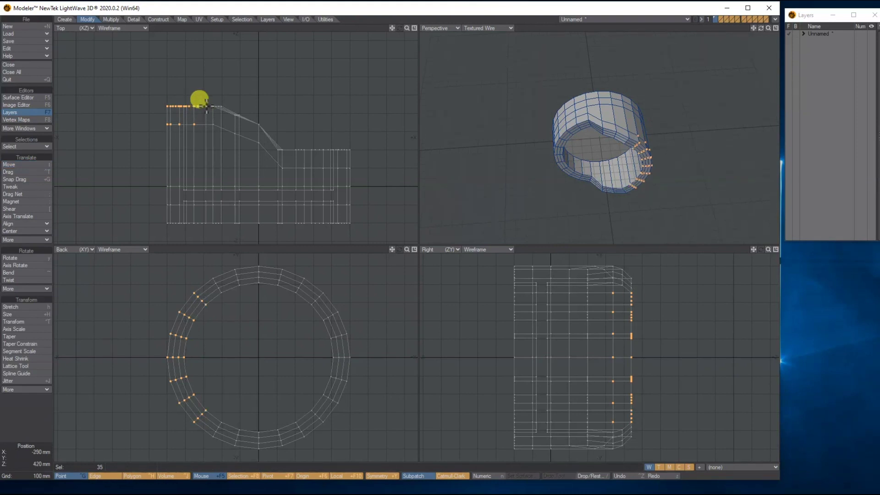
Move the selected far negative X rim points outward along positive Z
{"action": "key", "text": "t"}
{"action": "left_click_drag", "start_coordinate": [192, 128], "coordinate": [184, 119]}
{"action": "left_click_drag", "start_coordinate": [764, 27], "coordinate": [656, 101]}
{"action": "key", "text": "Return"}
Deselect the column nearest X 0, move the remaining negative X rim points further along positive Z, and clear the selection
{"action": "mouse_move", "coordinate": [192, 111]}
{"action": "right_mouse_down"}
{"action": "mouse_move", "coordinate": [211, 85]}
{"action": "mouse_move", "coordinate": [199, 91]}
{"action": "right_mouse_up"}
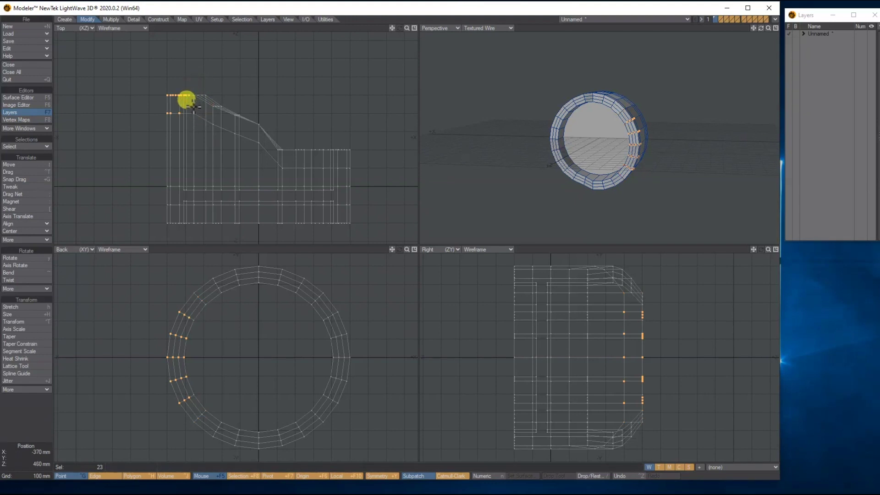
{"action": "key", "text": "t"}
{"action": "left_click_drag", "start_coordinate": [192, 104], "coordinate": [192, 98]}
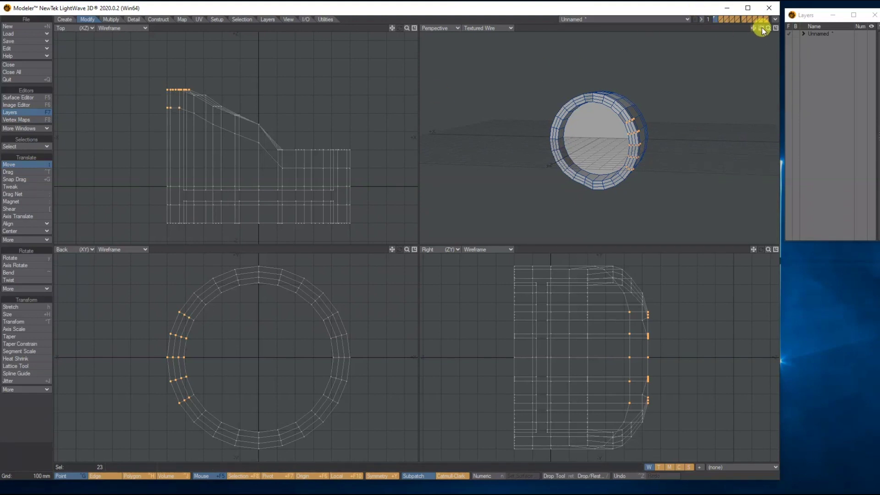
{"action": "key", "text": "slash"}
Preview the sloped cylinder as SubPatches from several angles and switch it back to plain polygons
{"action": "left_click_drag", "start_coordinate": [762, 28], "coordinate": [728, 28]}
{"action": "left_click_drag", "start_coordinate": [788, 32], "coordinate": [807, 34]}
{"action": "key", "text": "Tab"}
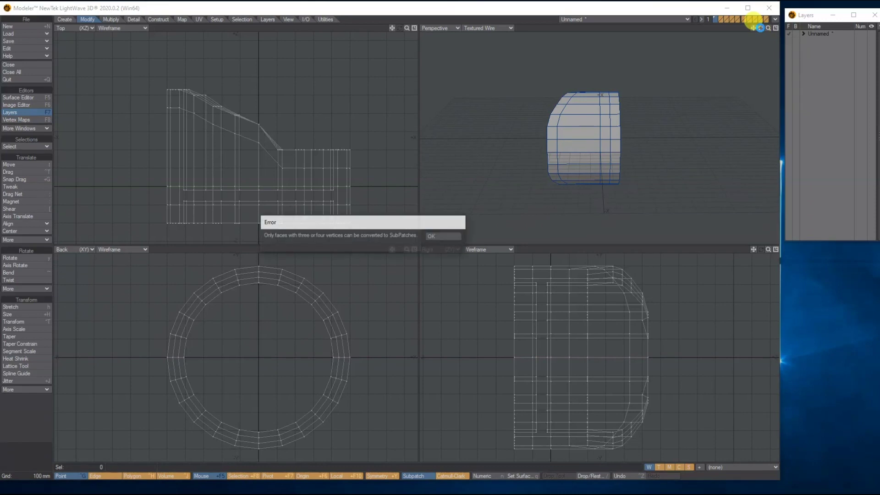
{"action": "left_click", "coordinate": [455, 237]}
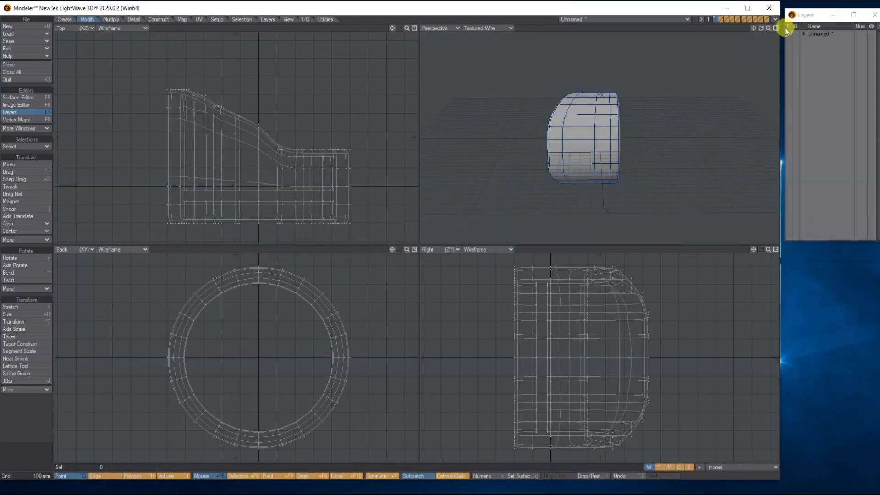
{"action": "mouse_move", "coordinate": [760, 30]}
{"action": "left_mouse_down"}
{"action": "mouse_move", "coordinate": [820, 30]}
{"action": "mouse_move", "coordinate": [760, 28]}
{"action": "left_mouse_up"}
{"action": "key", "text": "Tab"}
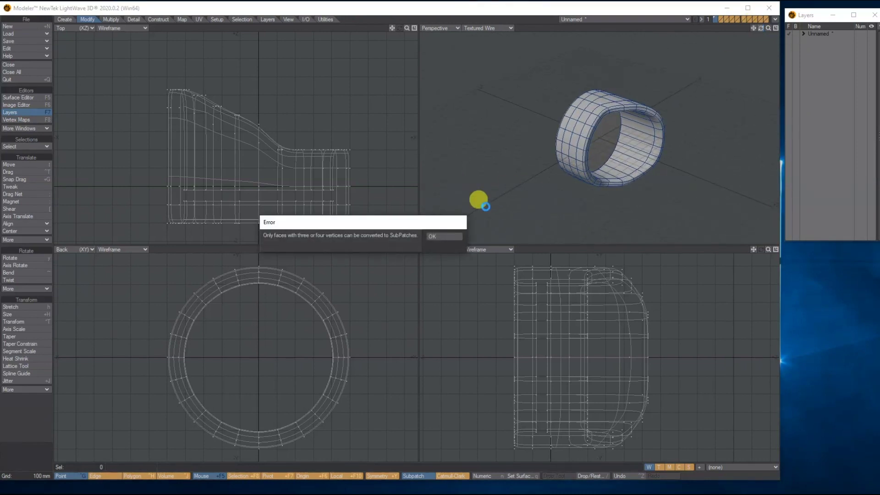
{"action": "left_click", "coordinate": [454, 236]}
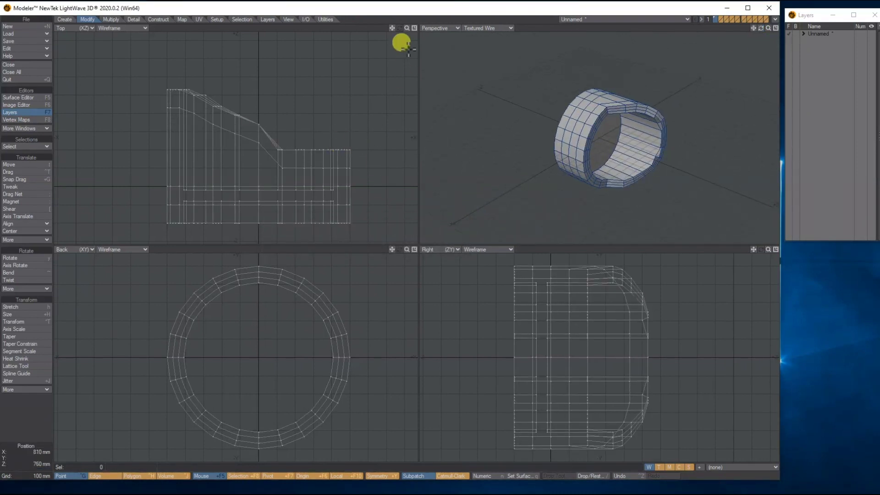
Select the points in the two rows nearest the low rim on the far positive X side and move them 20 mm along Z
{"action": "left_click_drag", "start_coordinate": [406, 28], "coordinate": [424, 27]}
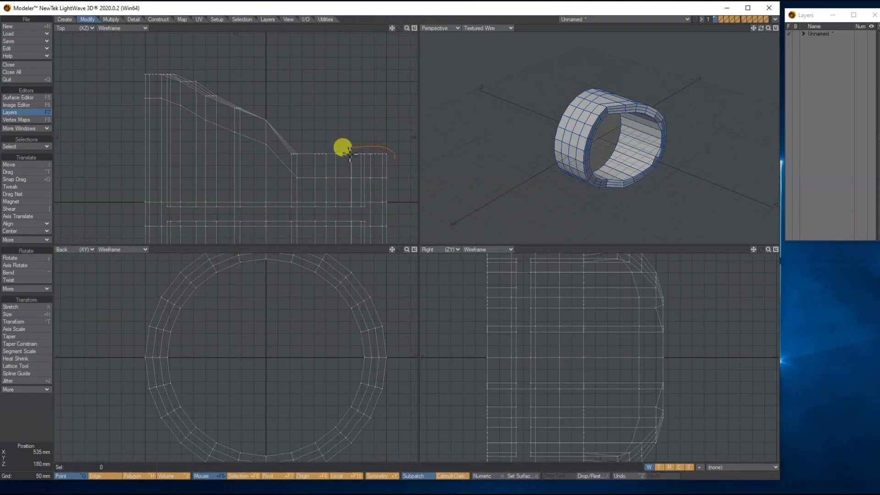
{"action": "mouse_move", "coordinate": [346, 159]}
{"action": "right_mouse_down"}
{"action": "mouse_move", "coordinate": [350, 187]}
{"action": "mouse_move", "coordinate": [385, 147]}
{"action": "mouse_move", "coordinate": [390, 154]}
{"action": "right_mouse_up"}
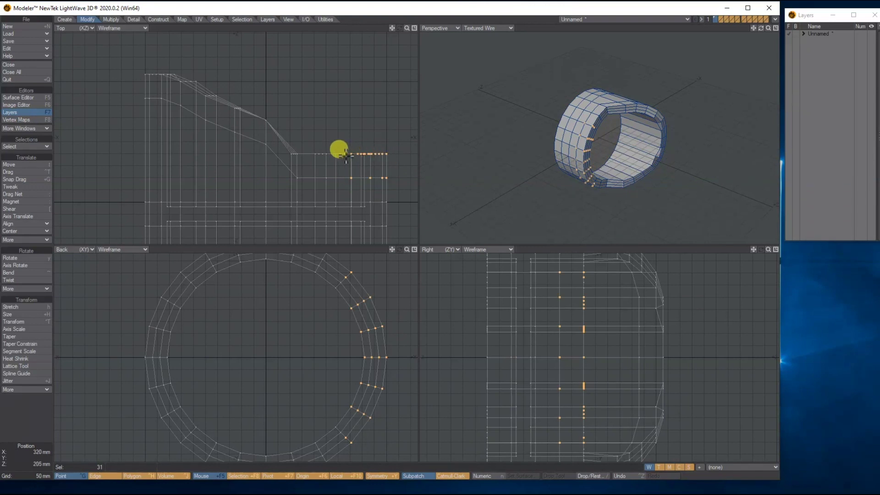
{"action": "key", "text": "t"}
{"action": "left_click_drag", "start_coordinate": [373, 167], "coordinate": [373, 163]}
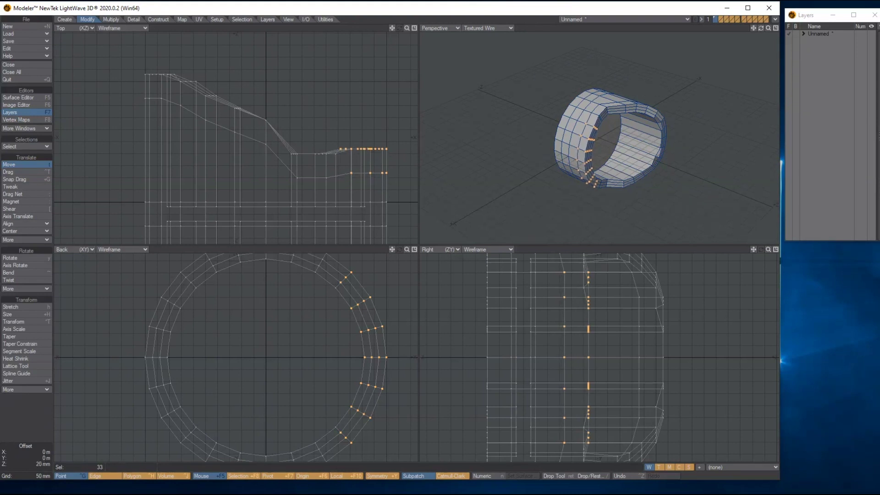
{"action": "key", "text": "Return"}
Deselect the innermost selected column and move the remaining positive X rim points another 10 mm along Z
{"action": "mouse_move", "coordinate": [351, 141]}
{"action": "right_mouse_down"}
{"action": "mouse_move", "coordinate": [337, 183]}
{"action": "mouse_move", "coordinate": [357, 169]}
{"action": "right_mouse_up"}
{"action": "key", "text": "t"}
{"action": "left_click_drag", "start_coordinate": [377, 156], "coordinate": [376, 153]}
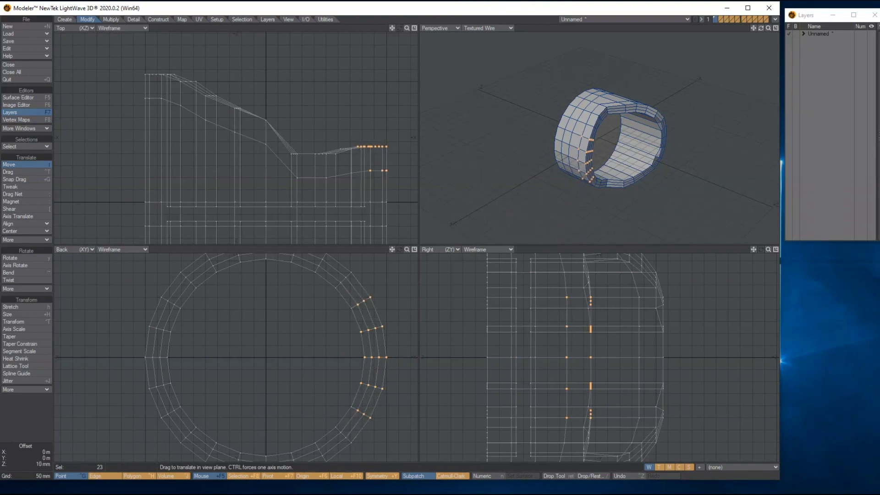
{"action": "key", "text": "space"}
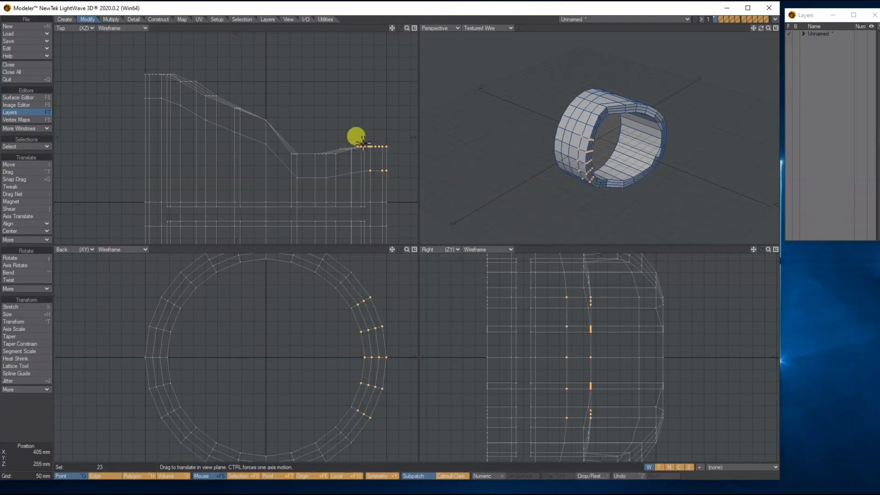
Deselect the inner points of the positive X rim selection and move the remaining ones 5 mm along X and 25 mm along Z
{"action": "right_click_drag", "start_coordinate": [371, 152], "coordinate": [355, 146]}
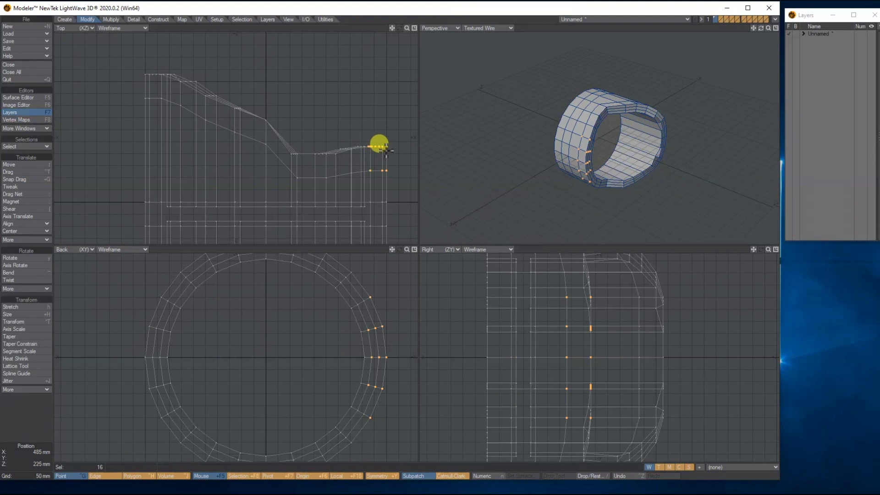
{"action": "left_click_drag", "start_coordinate": [760, 28], "coordinate": [763, 30]}
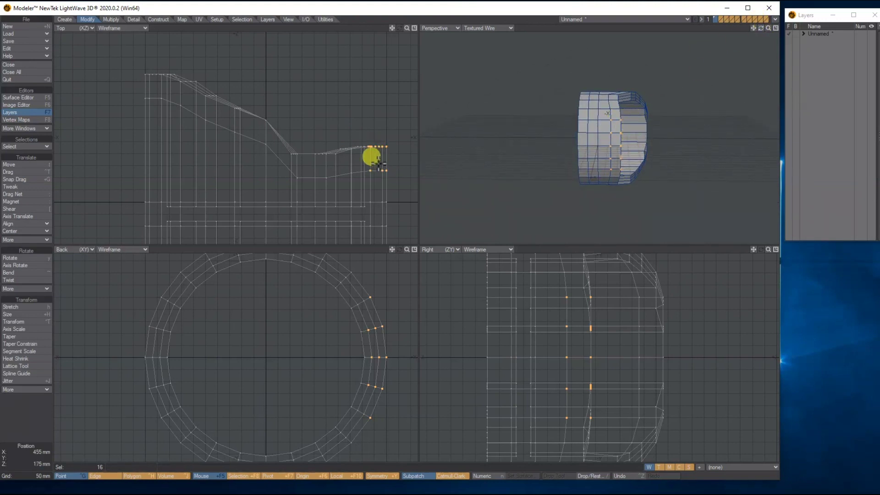
{"action": "key", "text": "t"}
{"action": "left_click_drag", "start_coordinate": [374, 161], "coordinate": [376, 155]}
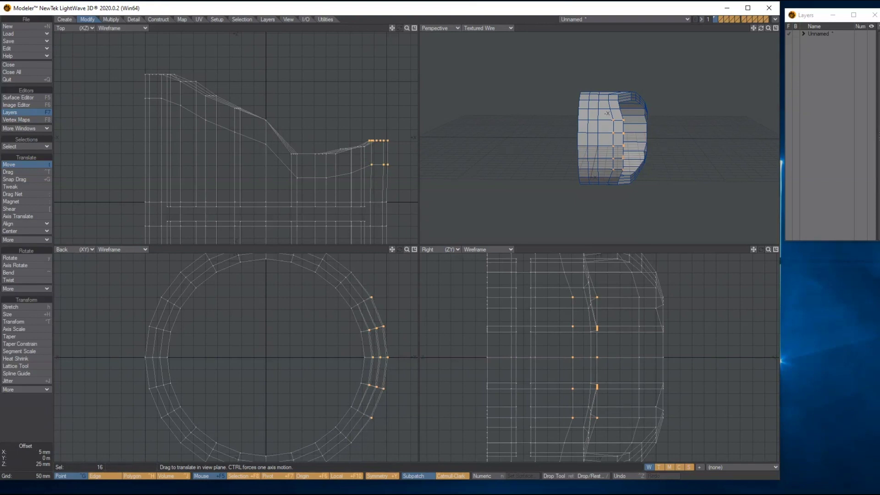
{"action": "key", "text": "space"}
Keep only the outermost positive X rim points selected, move them further along positive Z, and clear the selection
{"action": "mouse_move", "coordinate": [379, 143]}
{"action": "left_mouse_down"}
{"action": "mouse_move", "coordinate": [373, 181]}
{"action": "mouse_move", "coordinate": [389, 137]}
{"action": "left_mouse_up"}
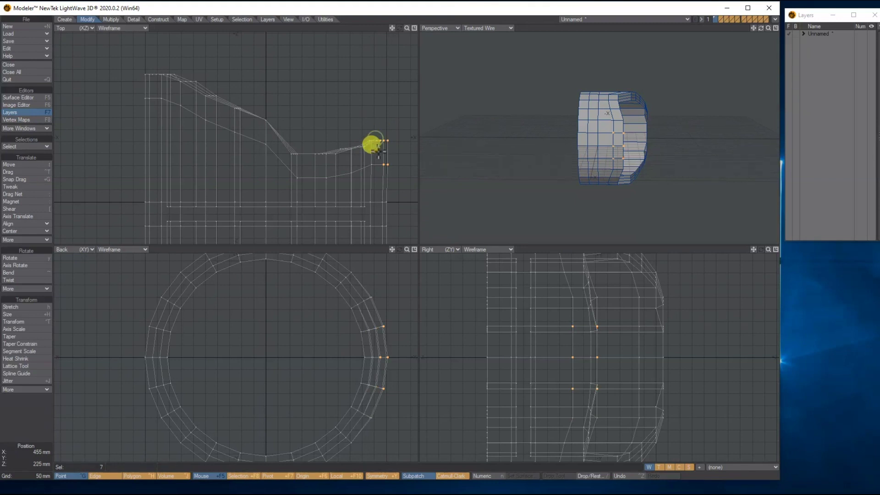
{"action": "key", "text": "t"}
{"action": "left_click_drag", "start_coordinate": [388, 141], "coordinate": [385, 135]}
{"action": "mouse_move", "coordinate": [760, 28]}
{"action": "left_mouse_down"}
{"action": "mouse_move", "coordinate": [734, 28]}
{"action": "mouse_move", "coordinate": [779, 28]}
{"action": "mouse_move", "coordinate": [719, 29]}
{"action": "mouse_move", "coordinate": [752, 37]}
{"action": "mouse_move", "coordinate": [757, 27]}
{"action": "left_mouse_up"}
{"action": "key", "text": "Return"}
{"action": "key", "text": "slash"}
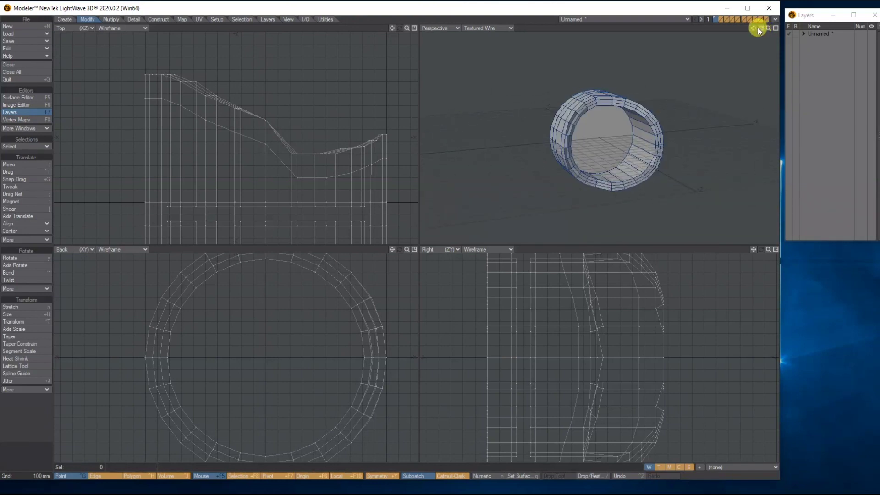
Check the reshaped low side of the rim in SubPatch display and return to plain polygons
{"action": "key", "text": "Tab"}
{"action": "left_click", "coordinate": [432, 236]}
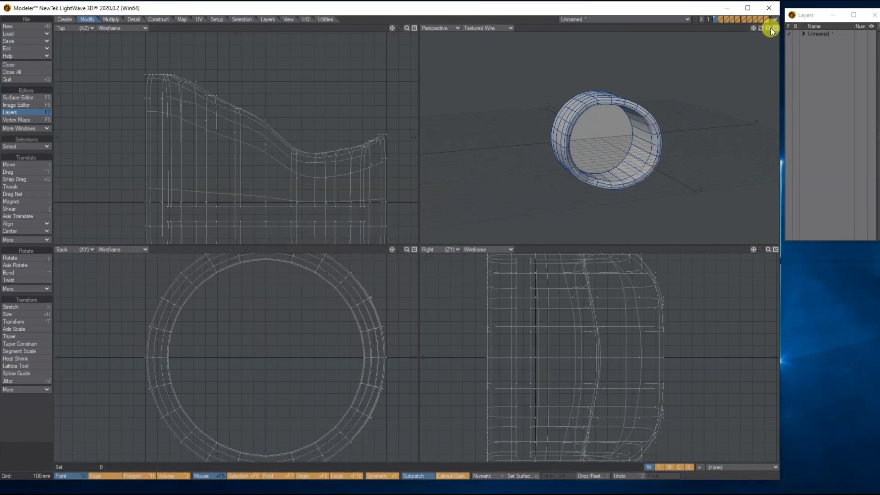
{"action": "mouse_move", "coordinate": [761, 28]}
{"action": "left_mouse_down"}
{"action": "mouse_move", "coordinate": [773, 28]}
{"action": "mouse_move", "coordinate": [749, 28]}
{"action": "mouse_move", "coordinate": [777, 20]}
{"action": "mouse_move", "coordinate": [759, 32]}
{"action": "mouse_move", "coordinate": [795, 28]}
{"action": "mouse_move", "coordinate": [753, 29]}
{"action": "left_mouse_up"}
{"action": "key", "text": "Tab"}
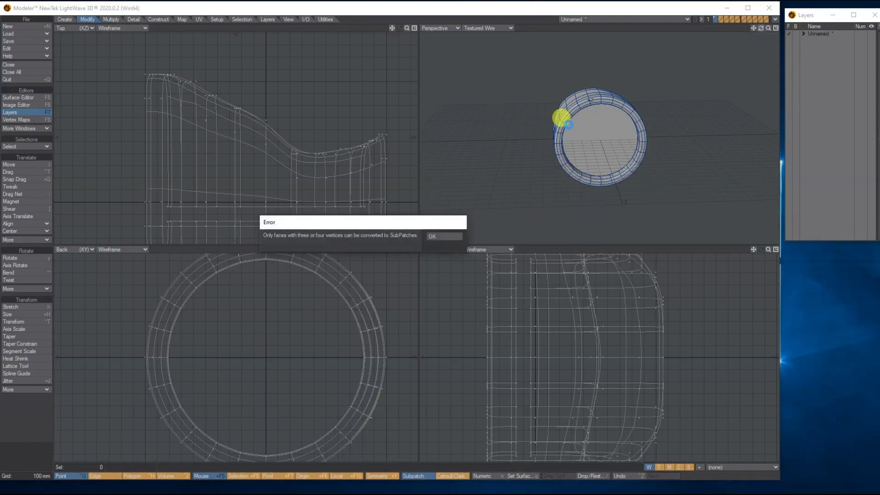
{"action": "left_click", "coordinate": [449, 237]}
Select the complete ring of outer wall polygons just on the negative Z side of the origin
{"action": "left_click_drag", "start_coordinate": [762, 30], "coordinate": [761, 29]}
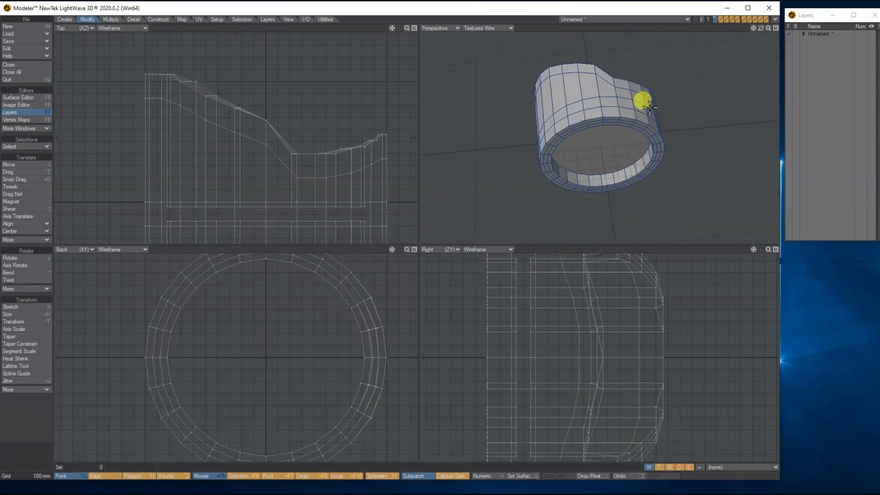
{"action": "key", "text": "space"}
{"action": "key", "text": "space"}
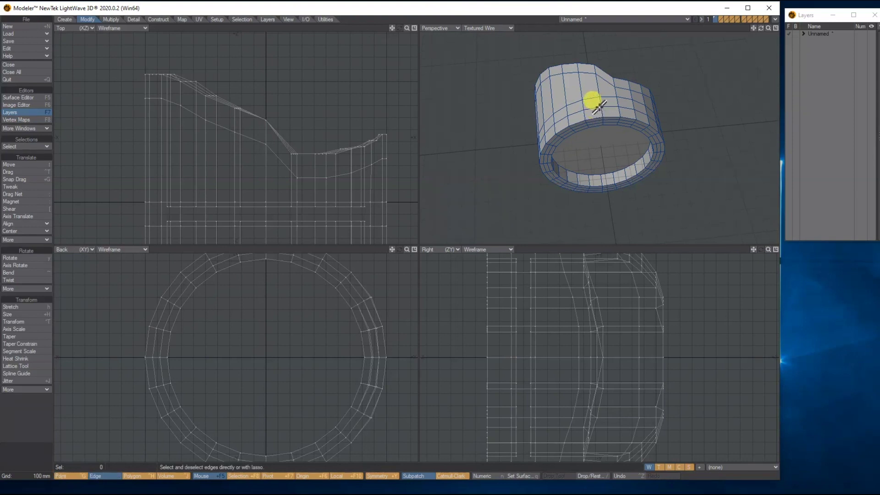
{"action": "left_click_drag", "start_coordinate": [591, 104], "coordinate": [617, 106]}
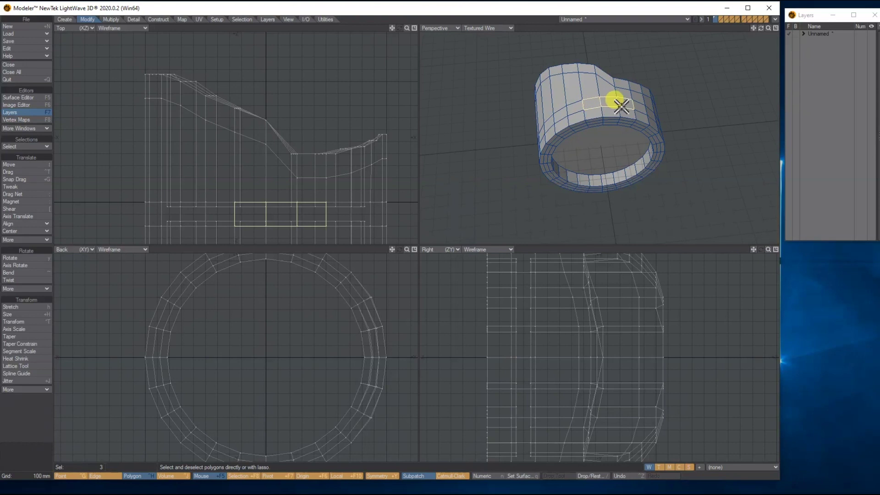
{"action": "left_click", "coordinate": [26, 146]}
{"action": "left_click", "coordinate": [25, 146]}
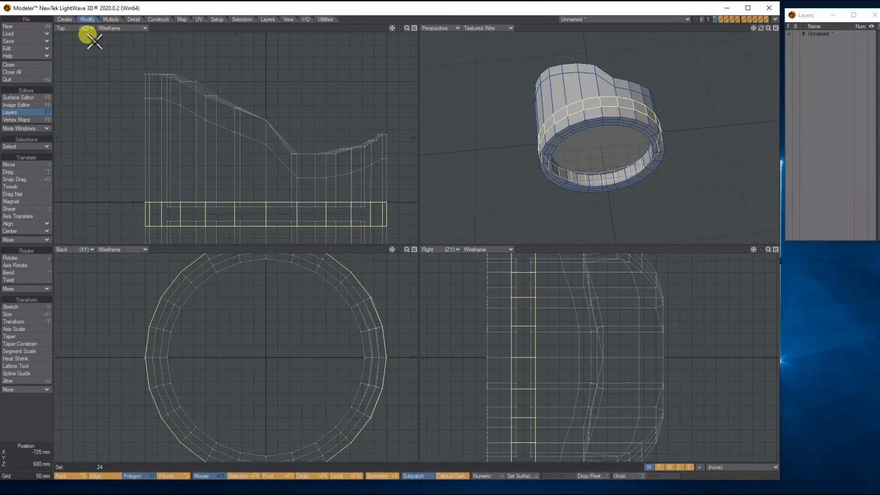
Multishift the selected ring as grouped polygons with an inset of about 20 mm and a shift of about 42 mm, then clear the selection
{"action": "left_click", "coordinate": [111, 19]}
{"action": "left_click", "coordinate": [20, 216]}
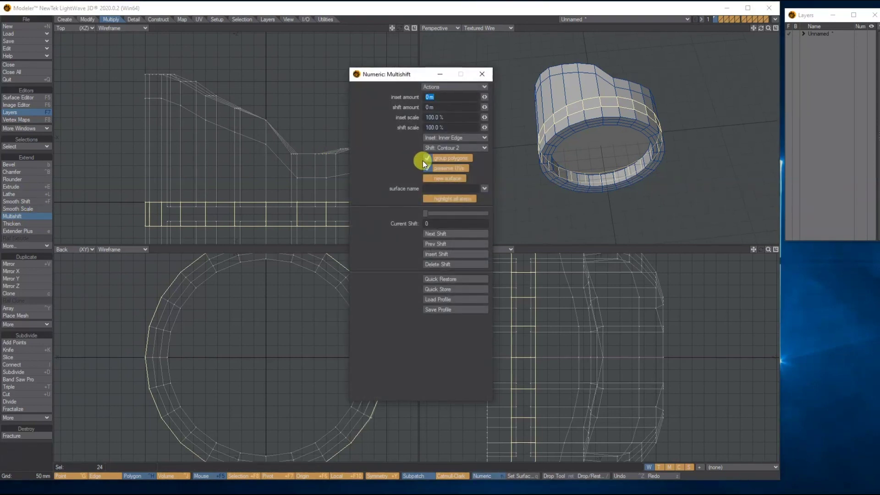
{"action": "left_click_drag", "start_coordinate": [252, 327], "coordinate": [227, 318]}
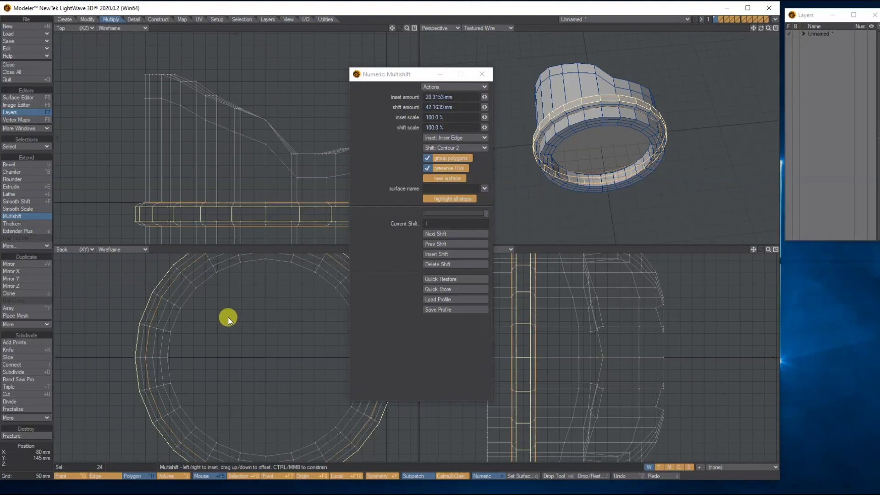
{"action": "left_click_drag", "start_coordinate": [761, 28], "coordinate": [761, 27]}
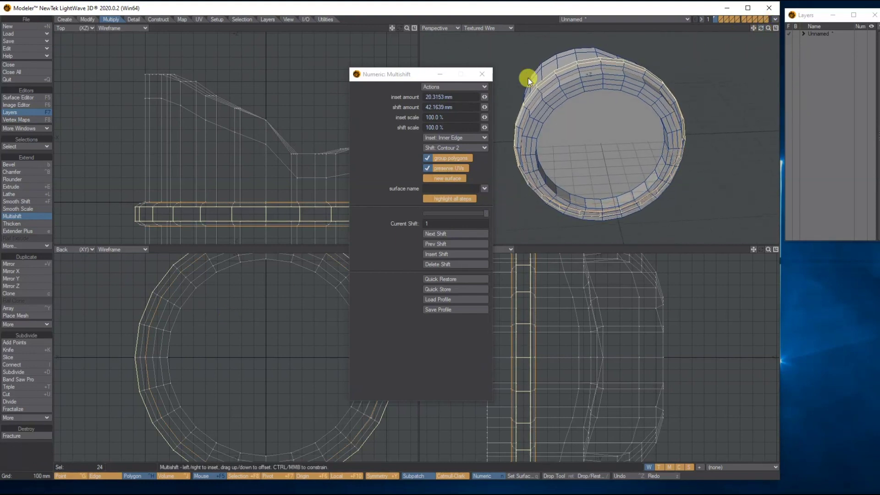
{"action": "left_click", "coordinate": [481, 74]}
{"action": "left_click", "coordinate": [480, 73]}
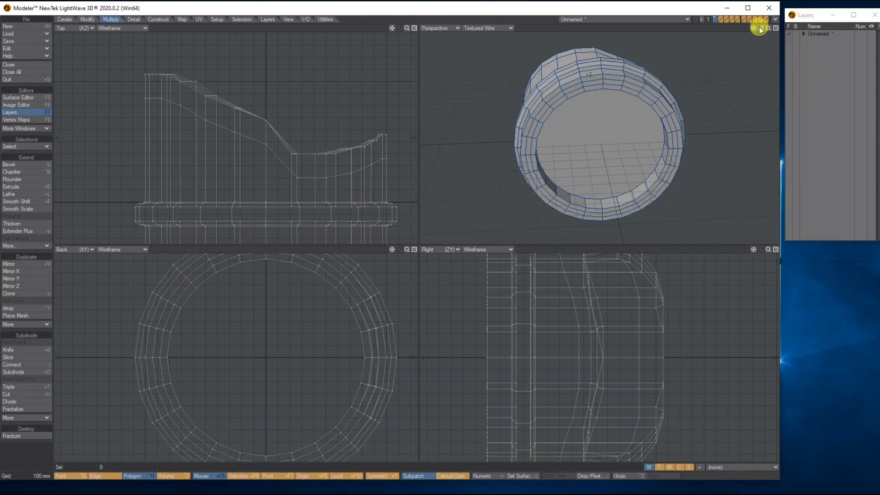
Inspect the cylinder with its raised outer band as SubPatches and switch back to plain polygons
{"action": "left_click_drag", "start_coordinate": [761, 27], "coordinate": [761, 27]}
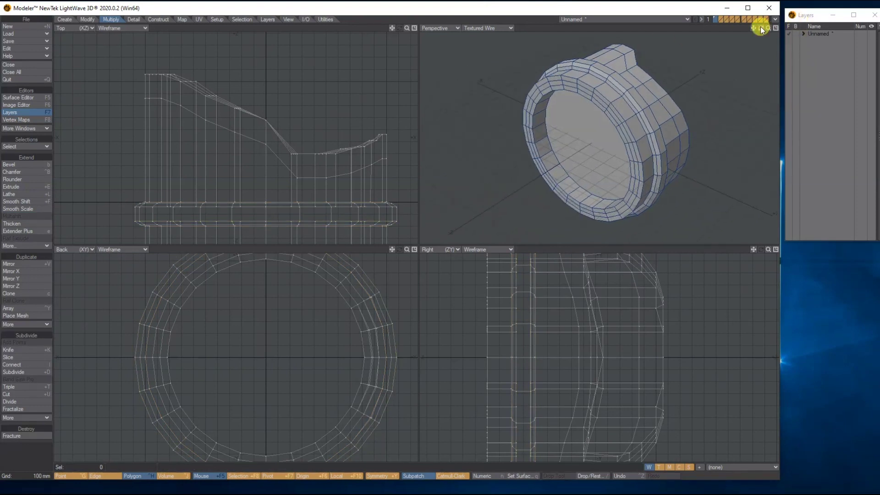
{"action": "left_click", "coordinate": [570, 130]}
{"action": "key", "text": "Tab"}
{"action": "left_click", "coordinate": [451, 238]}
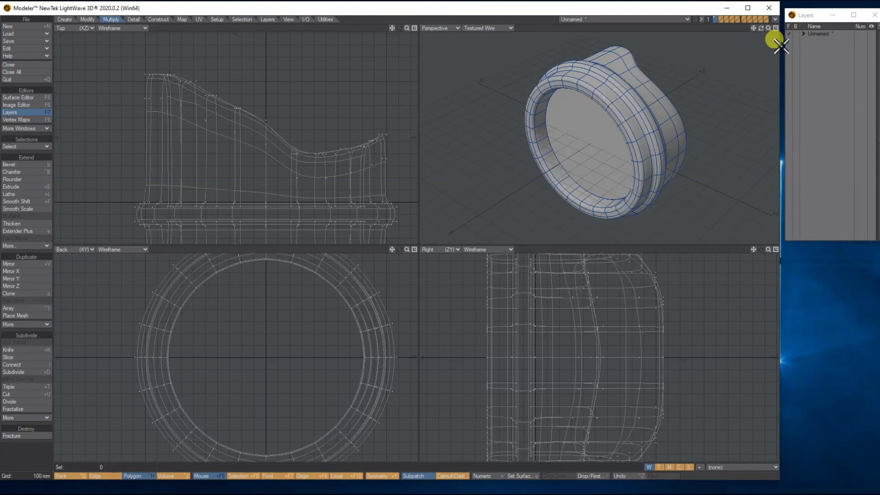
{"action": "left_click_drag", "start_coordinate": [761, 28], "coordinate": [715, 36]}
{"action": "key", "text": "Tab"}
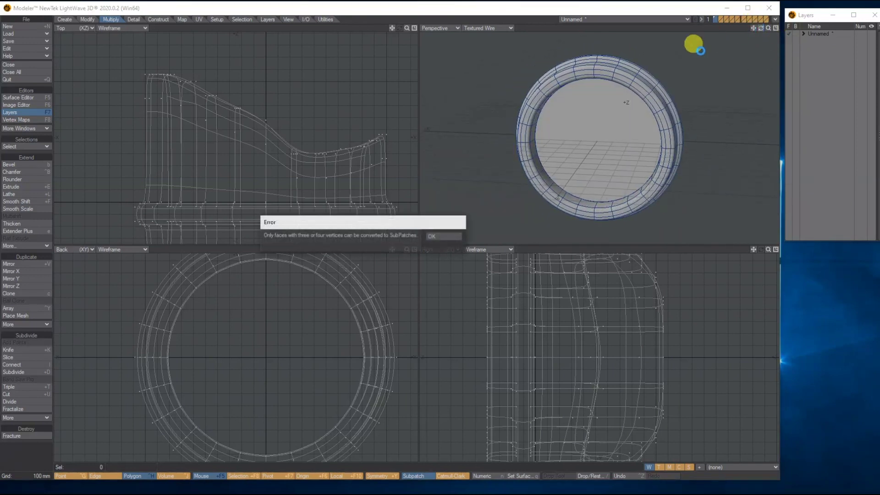
{"action": "left_click", "coordinate": [444, 235]}
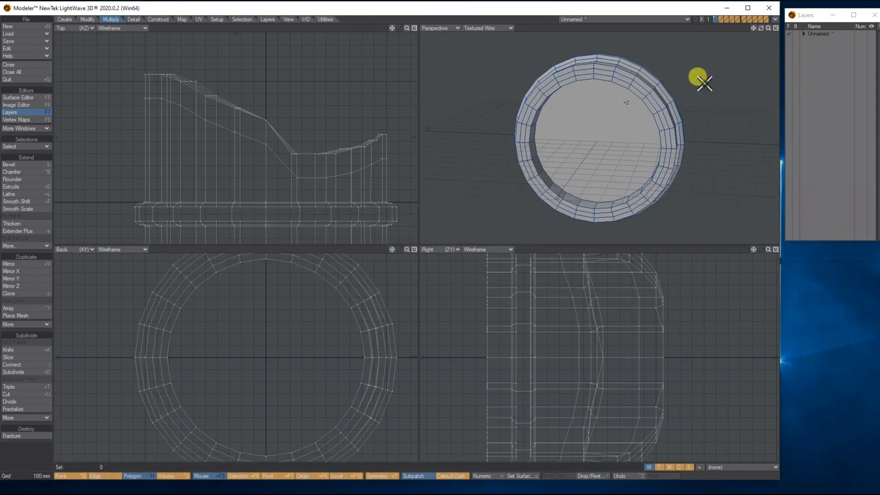
Compare the banded cylinder as SubPatches and as plain polygons, leaving it in SubPatch display
{"action": "key", "text": "Tab"}
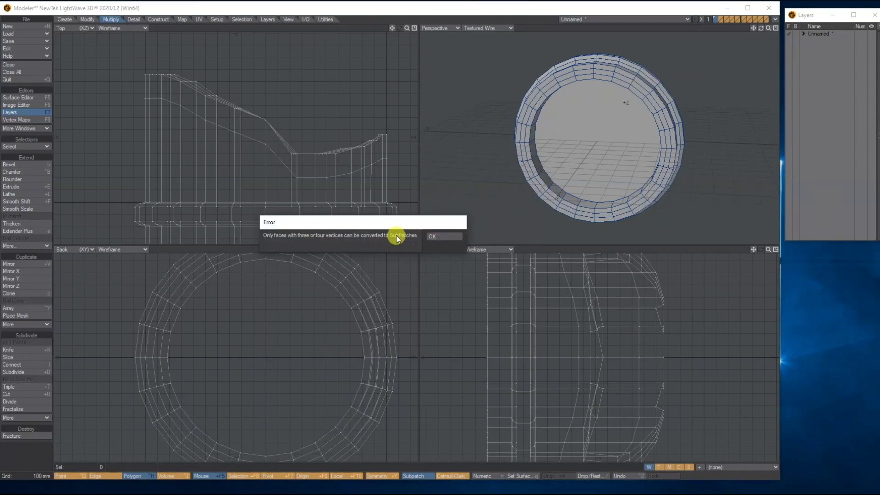
{"action": "left_click", "coordinate": [448, 237]}
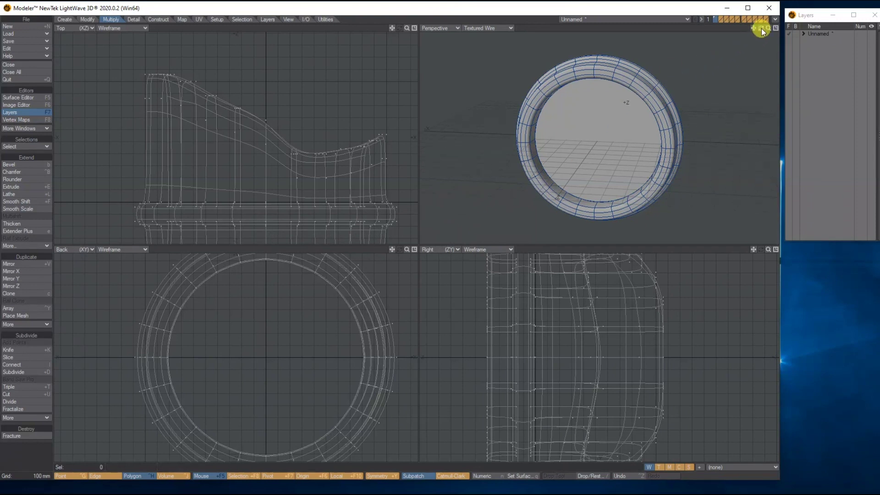
{"action": "left_click_drag", "start_coordinate": [760, 29], "coordinate": [775, 50]}
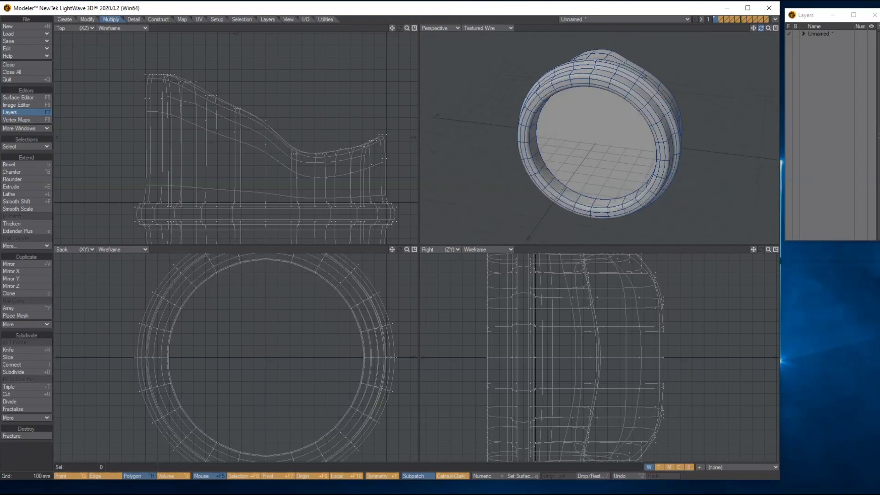
{"action": "key", "text": "Tab"}
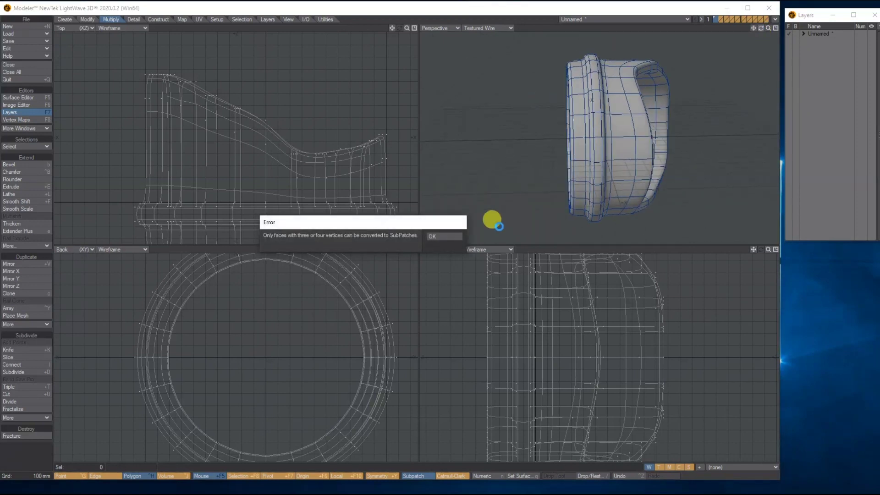
{"action": "left_click", "coordinate": [452, 235]}
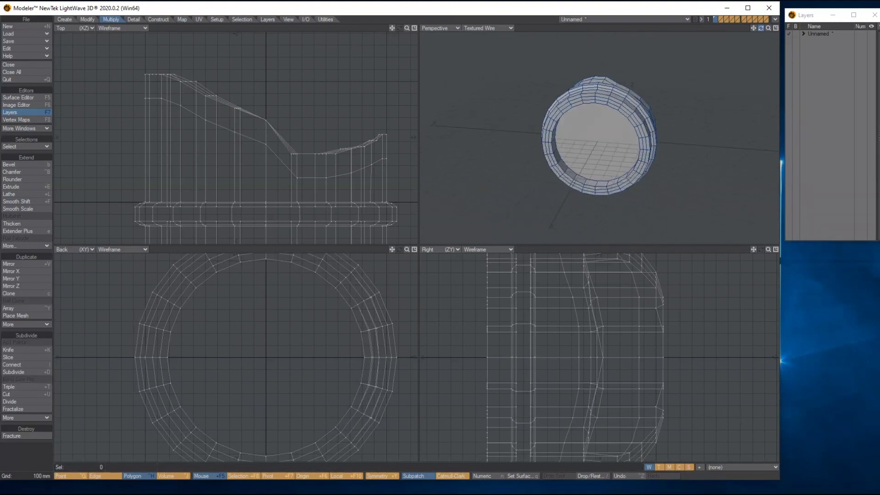
{"action": "key", "text": "Tab"}
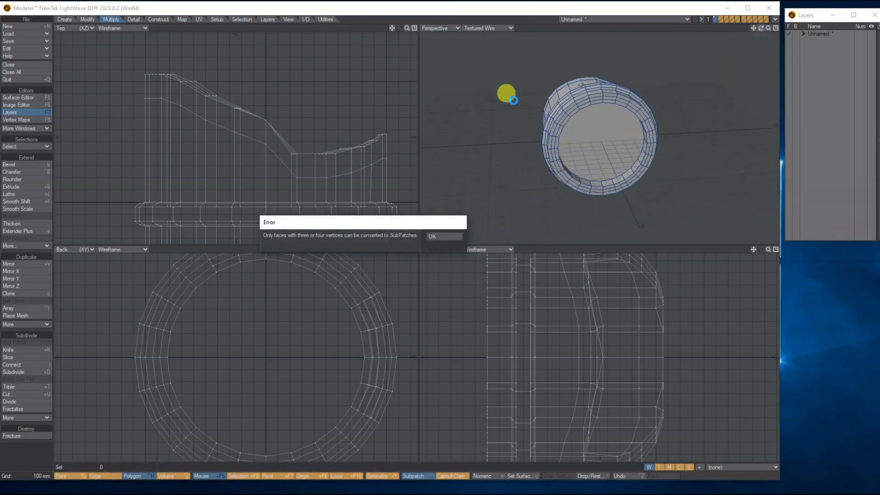
{"action": "left_click", "coordinate": [430, 236]}
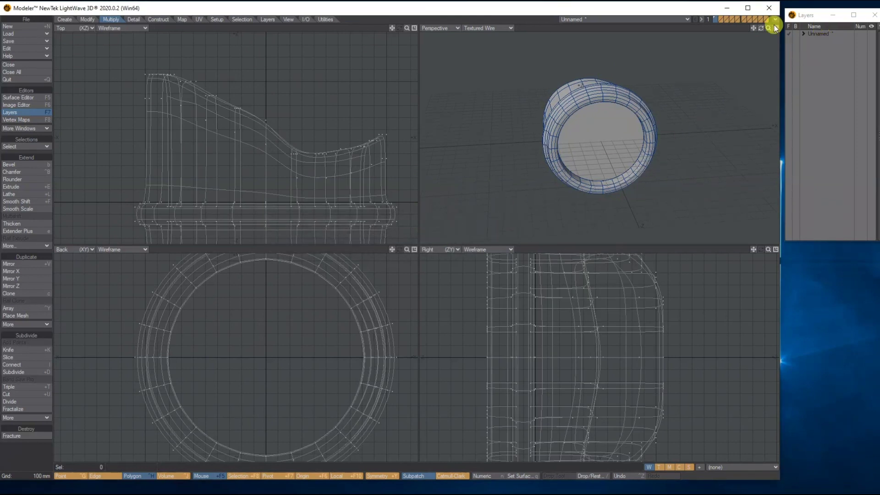
Select two adjacent outer wall polygons between the raised band and the rim and open BandSaw Pro's numeric settings for them
{"action": "left_click_drag", "start_coordinate": [762, 28], "coordinate": [742, 32]}
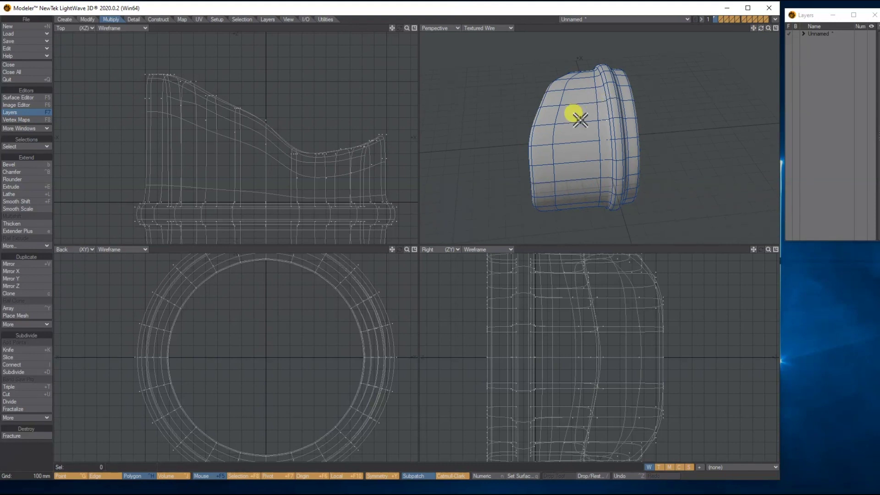
{"action": "left_click", "coordinate": [583, 120]}
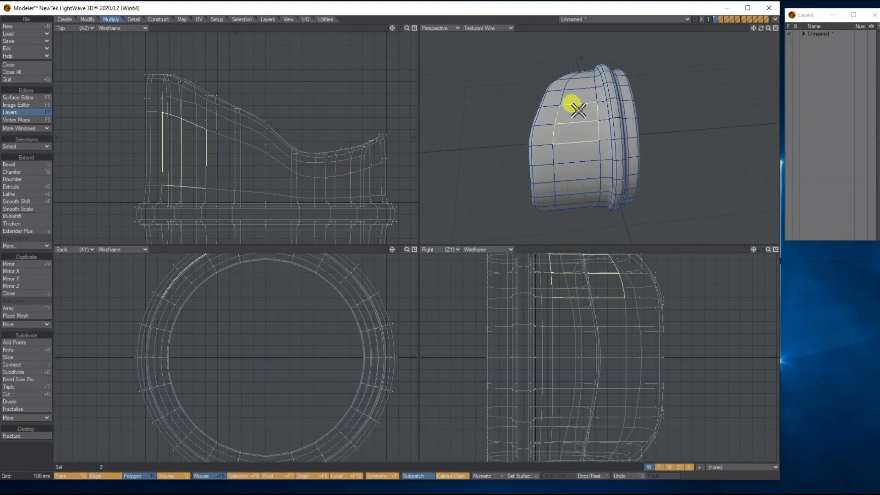
{"action": "mouse_move", "coordinate": [761, 28]}
{"action": "left_mouse_down"}
{"action": "mouse_move", "coordinate": [747, 46]}
{"action": "mouse_move", "coordinate": [756, 34]}
{"action": "mouse_move", "coordinate": [747, 37]}
{"action": "left_mouse_up"}
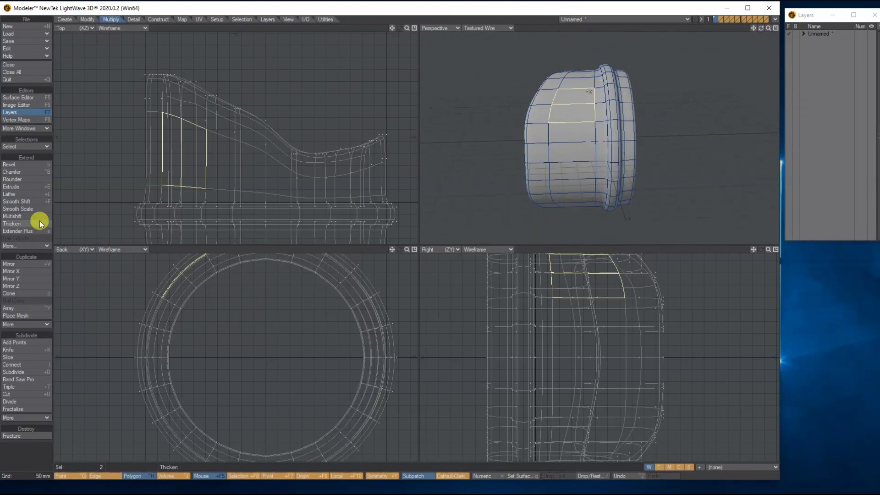
{"action": "left_click_drag", "start_coordinate": [761, 28], "coordinate": [748, 40]}
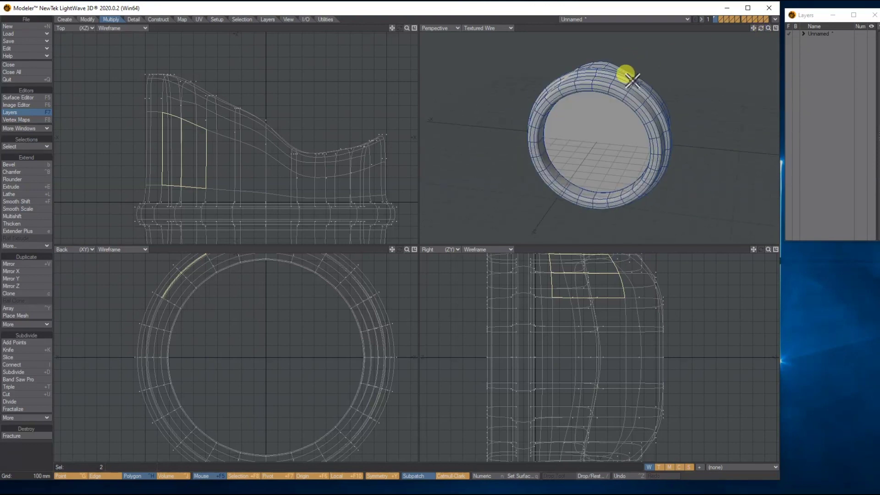
{"action": "left_click_drag", "start_coordinate": [763, 31], "coordinate": [738, 37]}
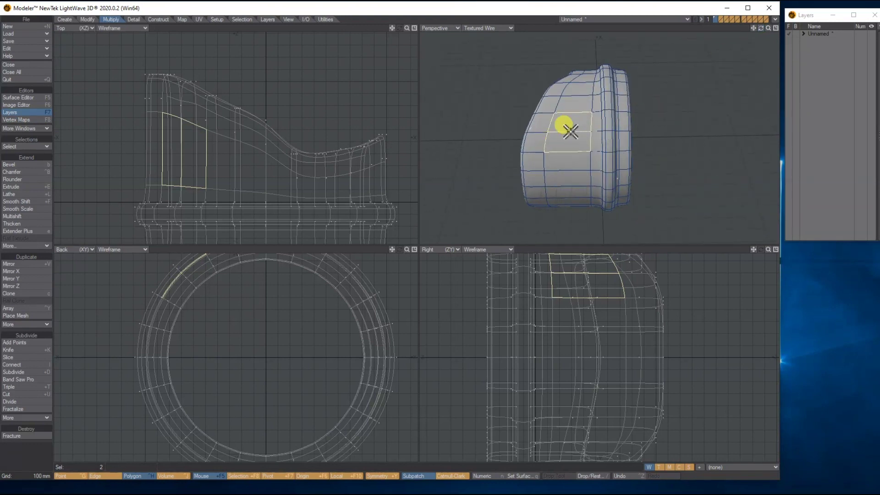
{"action": "left_click", "coordinate": [23, 379]}
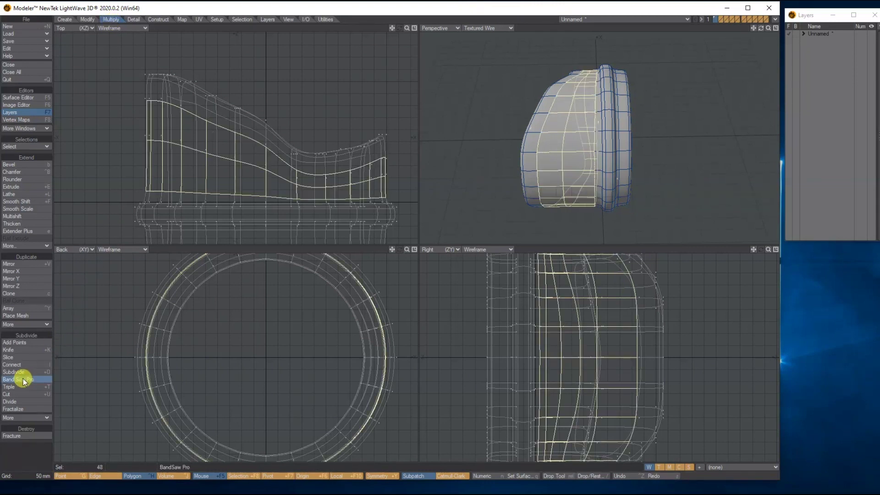
{"action": "key", "text": "n"}
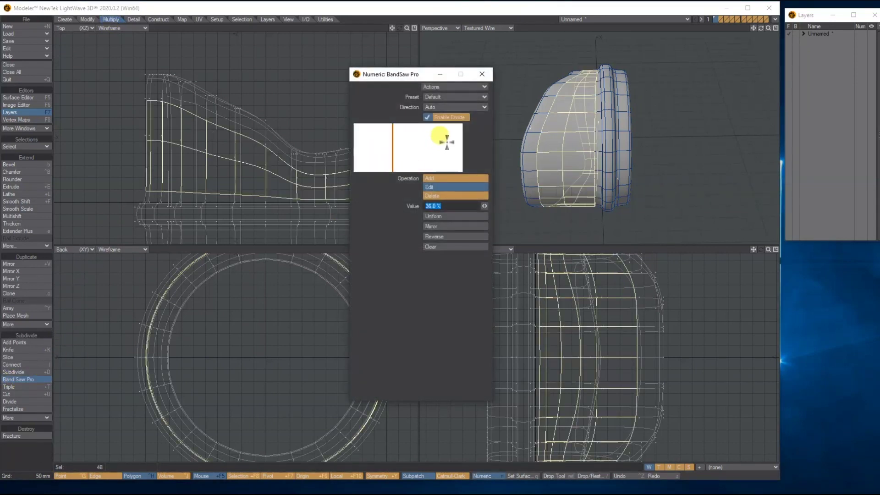
Try BandSaw cuts at 50% and about 70% of the wall strip and mirror them
{"action": "left_click", "coordinate": [435, 91]}
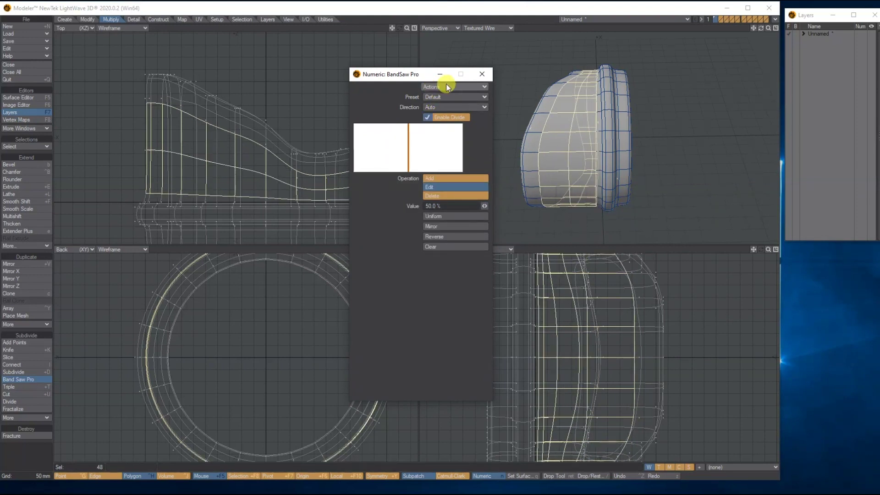
{"action": "left_click", "coordinate": [443, 177]}
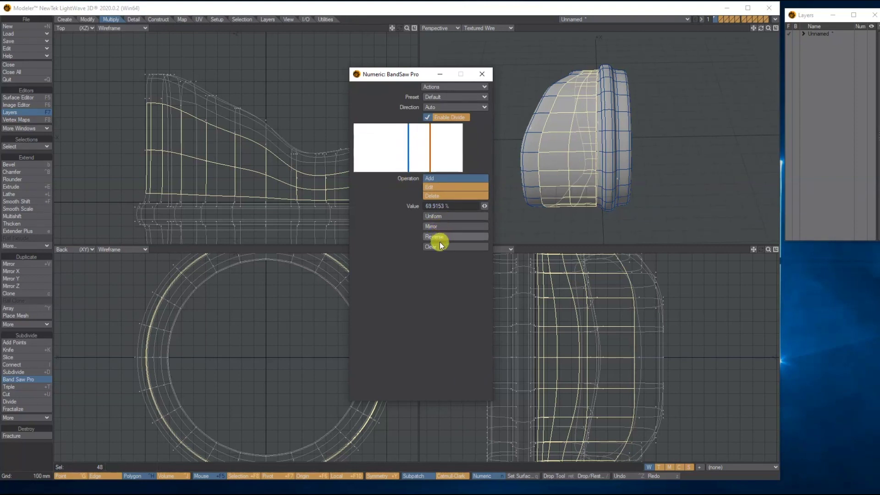
{"action": "left_click", "coordinate": [442, 225]}
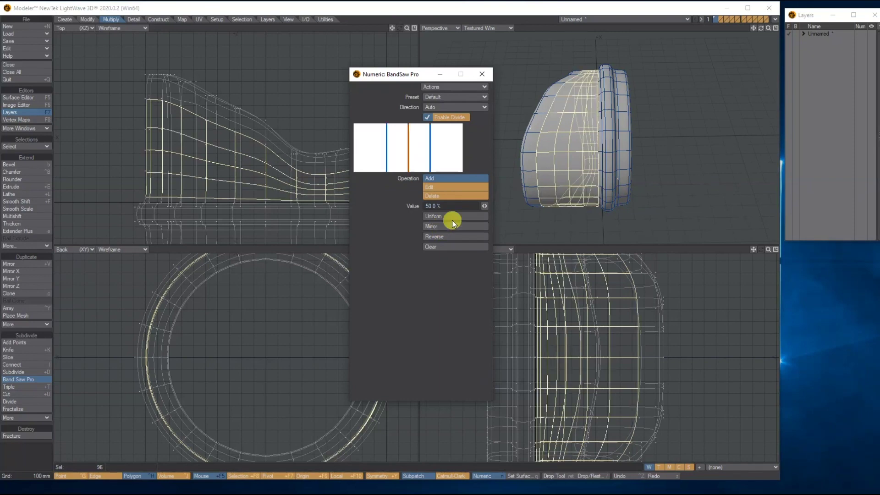
{"action": "left_click_drag", "start_coordinate": [755, 32], "coordinate": [729, 37]}
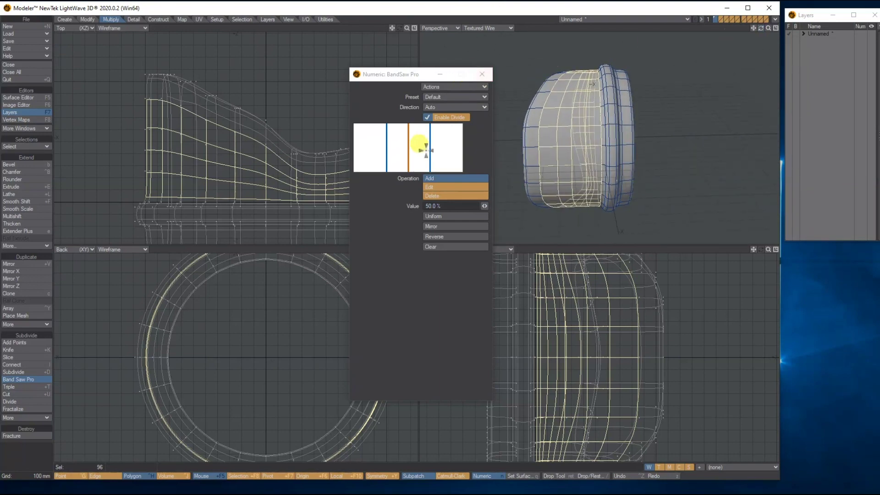
Delete the BandSaw cuts down to a single one and set it to 13.5%
{"action": "left_click", "coordinate": [433, 195]}
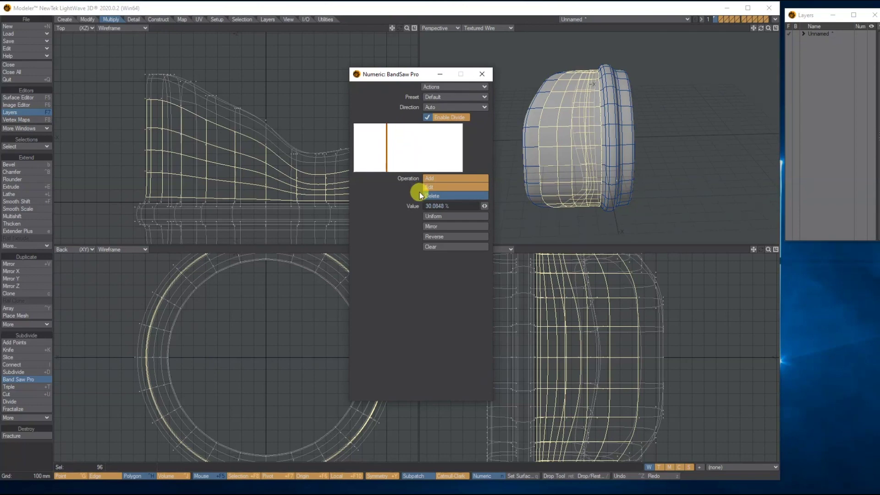
{"action": "left_click", "coordinate": [435, 185]}
{"action": "left_click", "coordinate": [483, 206]}
{"action": "mouse_move", "coordinate": [483, 206]}
{"action": "left_mouse_down"}
{"action": "mouse_move", "coordinate": [557, 206]}
{"action": "mouse_move", "coordinate": [472, 206]}
{"action": "mouse_move", "coordinate": [482, 206]}
{"action": "left_mouse_up"}
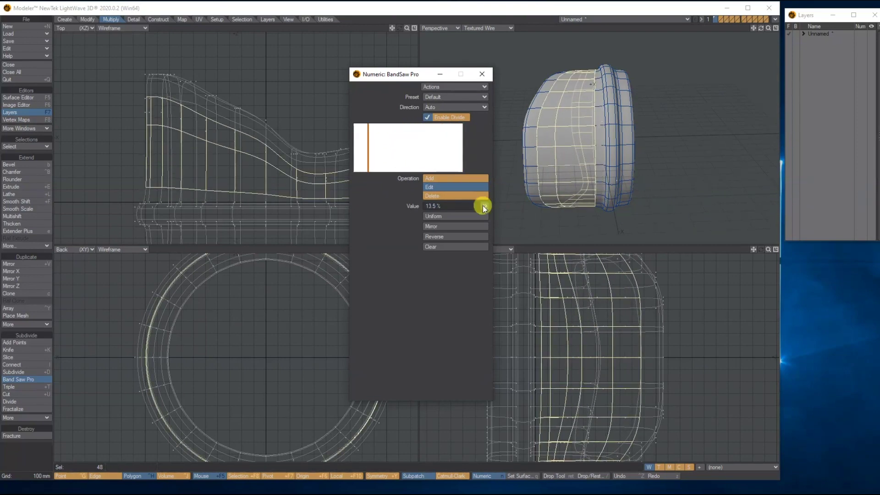
Add a second BandSaw cut at about 81.4% near the strip's other edge and apply the division
{"action": "left_click", "coordinate": [435, 179]}
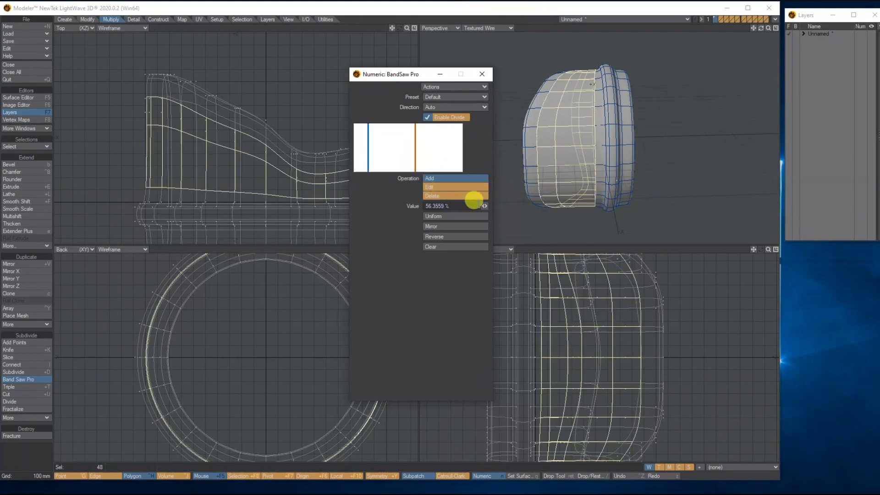
{"action": "left_click_drag", "start_coordinate": [485, 206], "coordinate": [501, 205]}
{"action": "left_click_drag", "start_coordinate": [434, 147], "coordinate": [442, 146]}
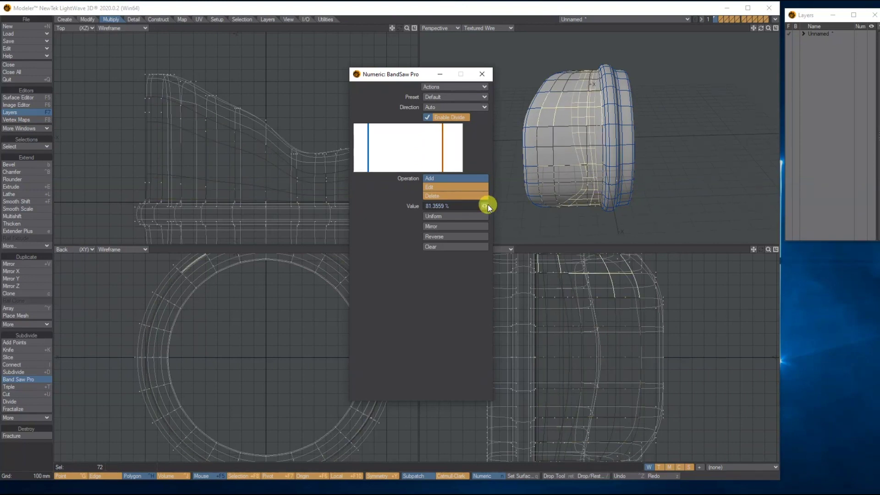
{"action": "left_click_drag", "start_coordinate": [761, 27], "coordinate": [740, 28]}
{"action": "left_click_drag", "start_coordinate": [518, 186], "coordinate": [499, 186], "text": "alt"}
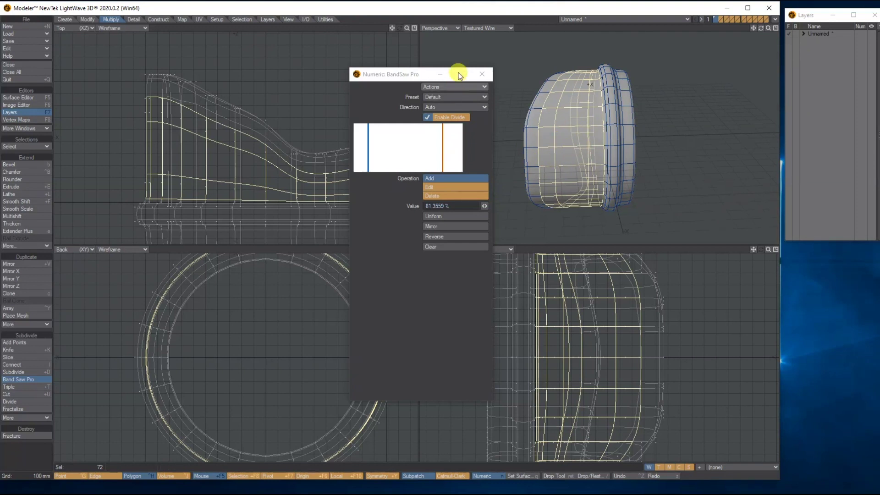
{"action": "left_click", "coordinate": [486, 71]}
{"action": "key", "text": "Return"}
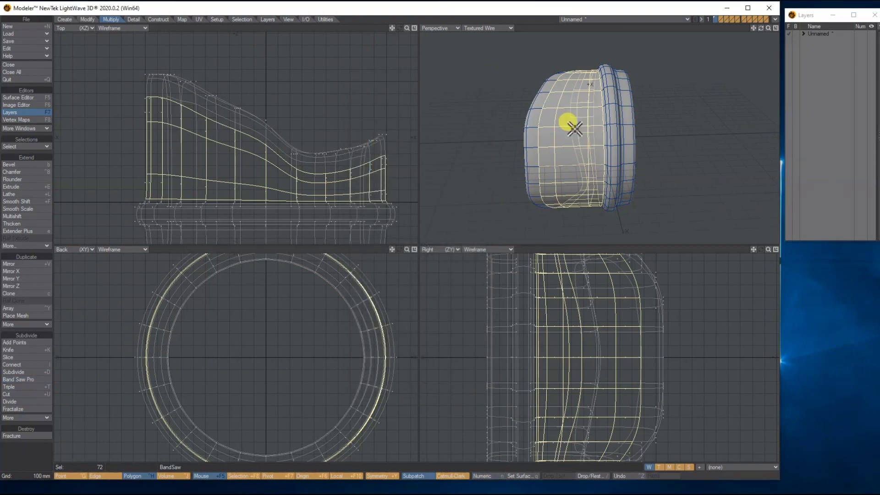
Replace the selection with the complete ring of narrow outer wall polygons bordering the sloping rim
{"action": "key", "text": "slash"}
{"action": "mouse_move", "coordinate": [769, 27]}
{"action": "left_mouse_down"}
{"action": "mouse_move", "coordinate": [591, 27]}
{"action": "mouse_move", "coordinate": [725, 28]}
{"action": "mouse_move", "coordinate": [751, 60]}
{"action": "mouse_move", "coordinate": [816, 28]}
{"action": "mouse_move", "coordinate": [788, 27]}
{"action": "mouse_move", "coordinate": [871, 28]}
{"action": "mouse_move", "coordinate": [734, 28]}
{"action": "mouse_move", "coordinate": [770, 28]}
{"action": "mouse_move", "coordinate": [761, 28]}
{"action": "left_mouse_up"}
{"action": "left_click", "coordinate": [572, 106]}
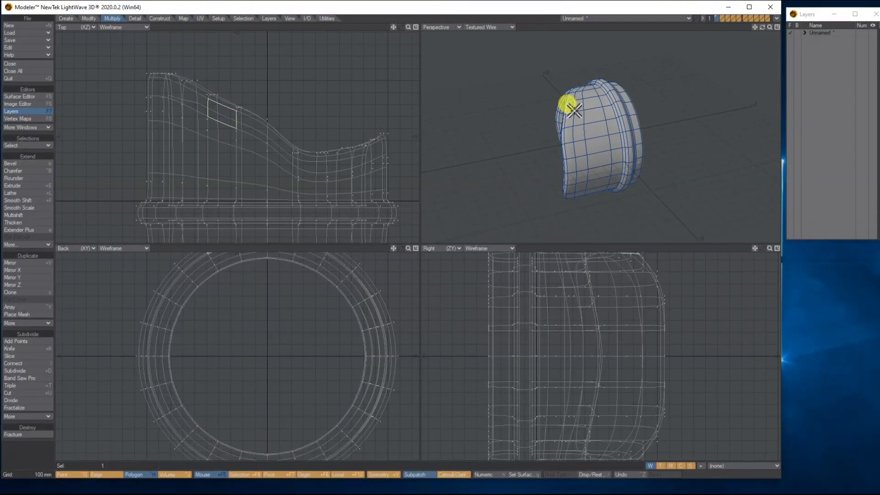
{"action": "left_click_drag", "start_coordinate": [770, 27], "coordinate": [771, 27]}
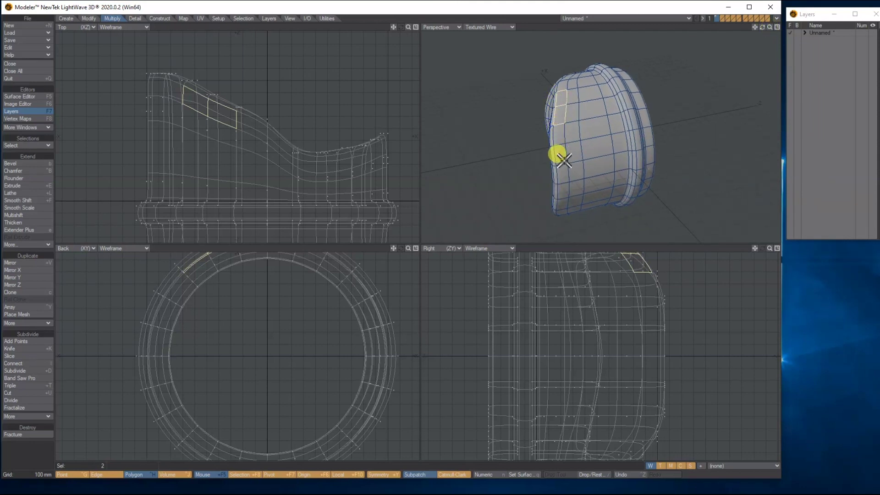
{"action": "left_click_drag", "start_coordinate": [764, 30], "coordinate": [541, 112]}
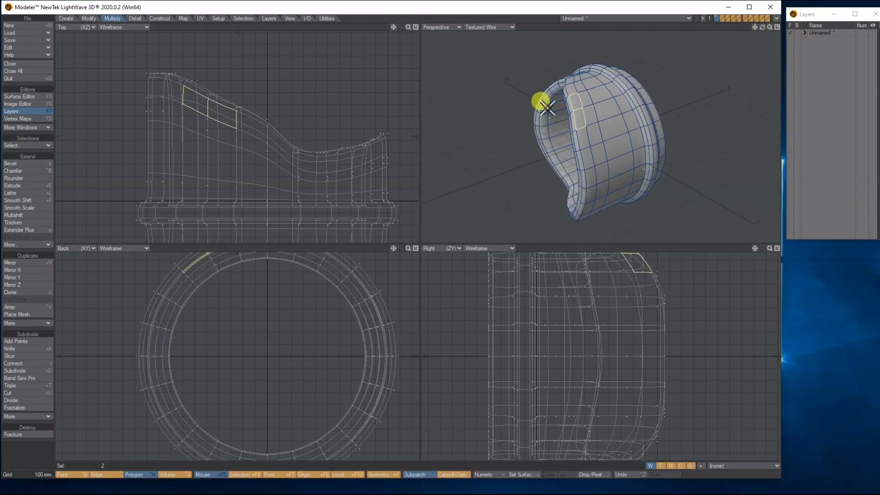
{"action": "left_click", "coordinate": [31, 145]}
{"action": "left_click", "coordinate": [31, 145]}
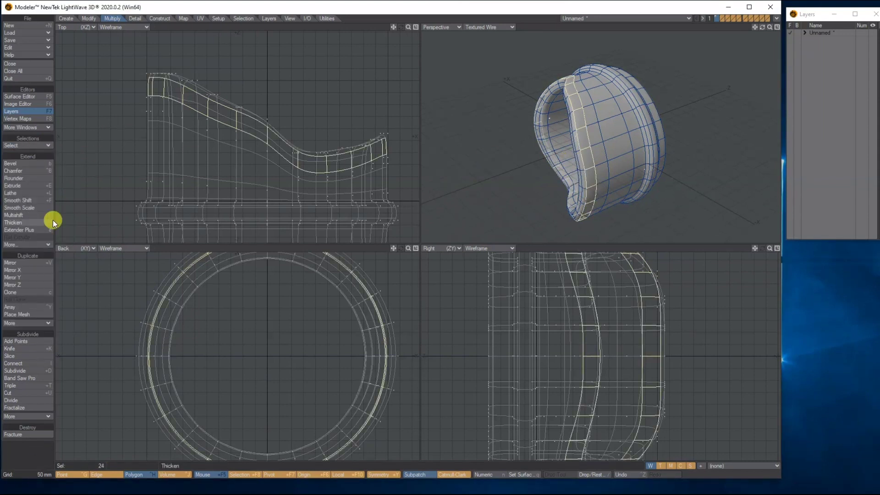
Multishift the selected ring outward with a slight inset to form a second raised band along the rim, then clear the selection
{"action": "left_click", "coordinate": [27, 215]}
{"action": "left_click_drag", "start_coordinate": [227, 178], "coordinate": [214, 171]}
{"action": "left_click_drag", "start_coordinate": [770, 26], "coordinate": [722, 28]}
{"action": "left_click_drag", "start_coordinate": [408, 128], "coordinate": [316, 122]}
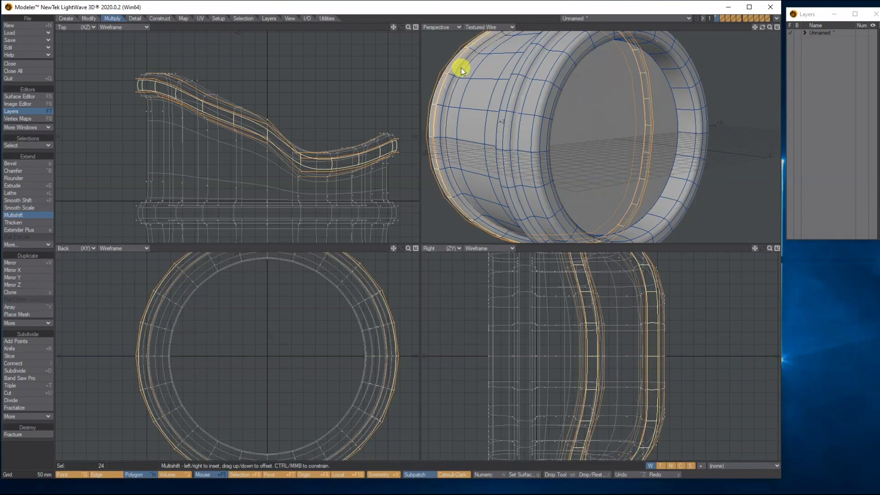
{"action": "mouse_move", "coordinate": [770, 26]}
{"action": "left_mouse_down"}
{"action": "mouse_move", "coordinate": [734, 27]}
{"action": "mouse_move", "coordinate": [762, 27]}
{"action": "left_mouse_up"}
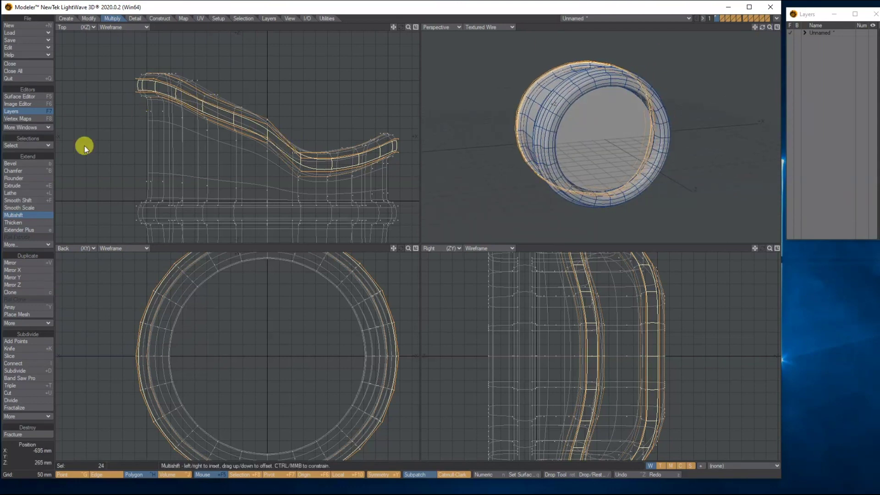
{"action": "key", "text": "Return"}
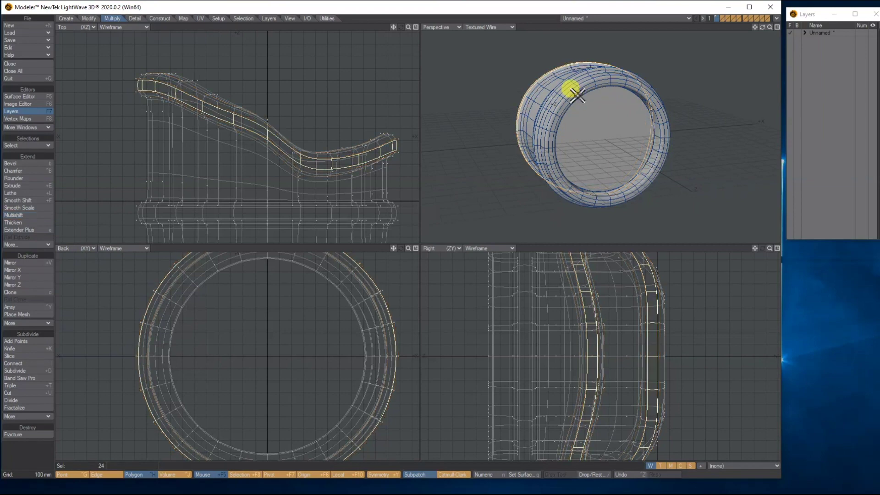
{"action": "key", "text": "slash"}
Select a single outer wall polygon on the side of the ring, between the two raised bands
{"action": "left_click_drag", "start_coordinate": [759, 31], "coordinate": [440, 65]}
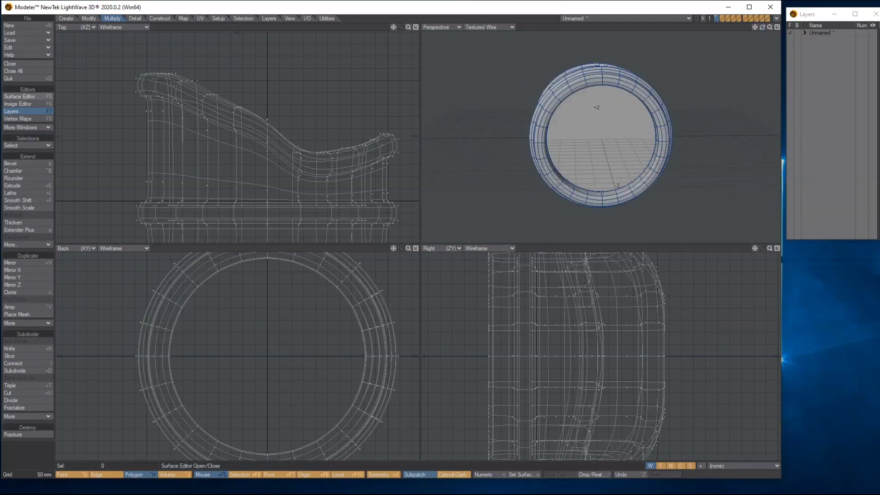
{"action": "mouse_move", "coordinate": [763, 30]}
{"action": "left_mouse_down"}
{"action": "mouse_move", "coordinate": [822, 34]}
{"action": "mouse_move", "coordinate": [779, 19]}
{"action": "mouse_move", "coordinate": [762, 27]}
{"action": "left_mouse_up"}
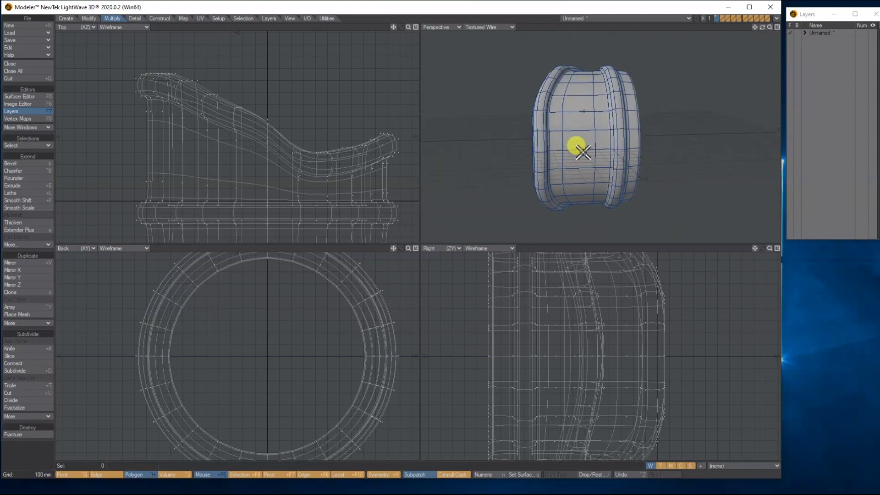
{"action": "left_click", "coordinate": [582, 145]}
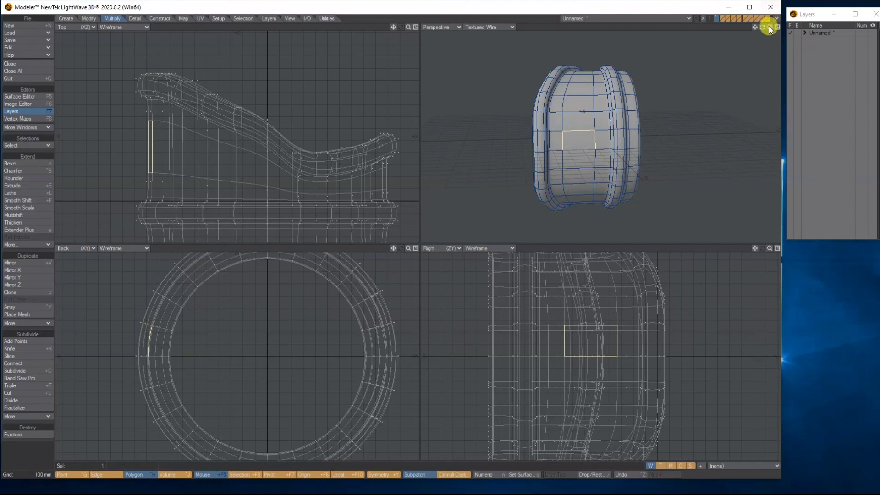
{"action": "left_click_drag", "start_coordinate": [763, 27], "coordinate": [625, 175]}
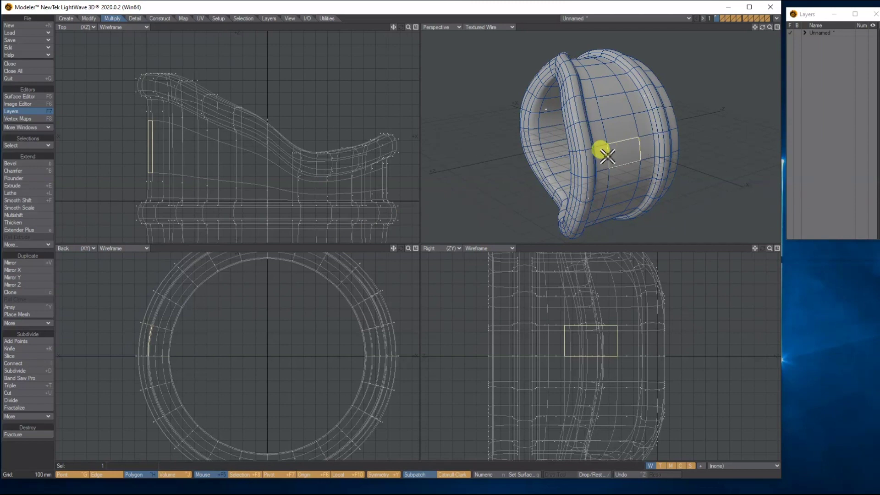
{"action": "left_click_drag", "start_coordinate": [763, 31], "coordinate": [728, 33]}
Multishift the selected side polygon outward in several stages with an expanding inset to form a protruding knob
{"action": "left_click", "coordinate": [20, 216]}
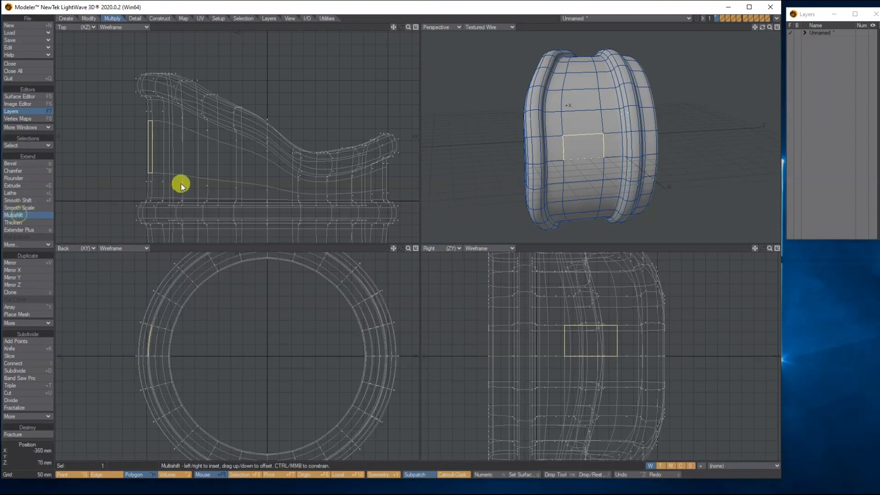
{"action": "left_click_drag", "start_coordinate": [197, 179], "coordinate": [243, 177]}
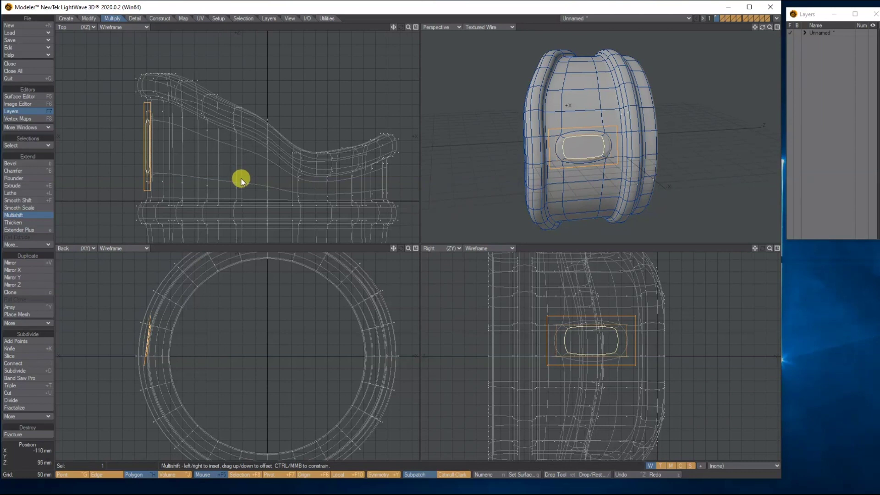
{"action": "mouse_move", "coordinate": [241, 180]}
{"action": "left_mouse_down"}
{"action": "mouse_move", "coordinate": [237, 145]}
{"action": "mouse_move", "coordinate": [252, 143]}
{"action": "left_mouse_up"}
{"action": "mouse_move", "coordinate": [760, 28]}
{"action": "left_mouse_down"}
{"action": "mouse_move", "coordinate": [745, 51]}
{"action": "mouse_move", "coordinate": [770, 37]}
{"action": "mouse_move", "coordinate": [728, 32]}
{"action": "mouse_move", "coordinate": [779, 39]}
{"action": "mouse_move", "coordinate": [761, 46]}
{"action": "left_mouse_up"}
{"action": "left_click", "coordinate": [145, 182]}
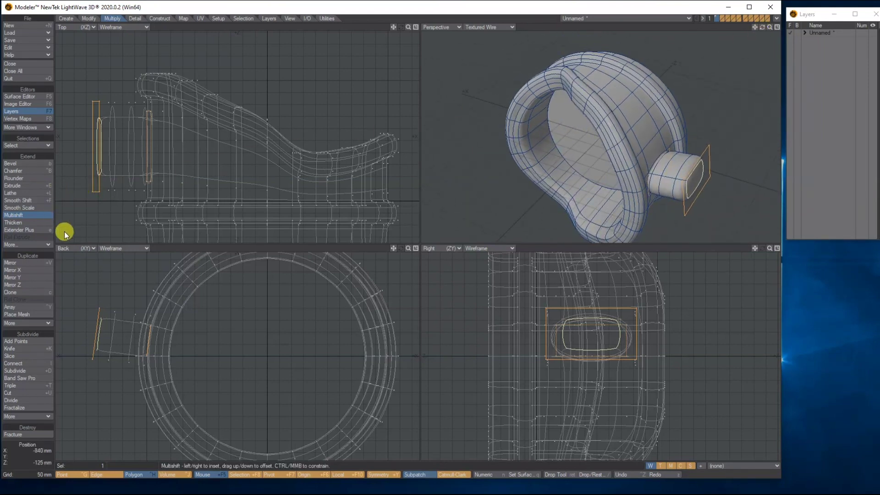
Review the knob's individual Multishift stages numerically and adjust shift 1 to about -39.1 mm inset and 9.6 mm shift
{"action": "key", "text": "n"}
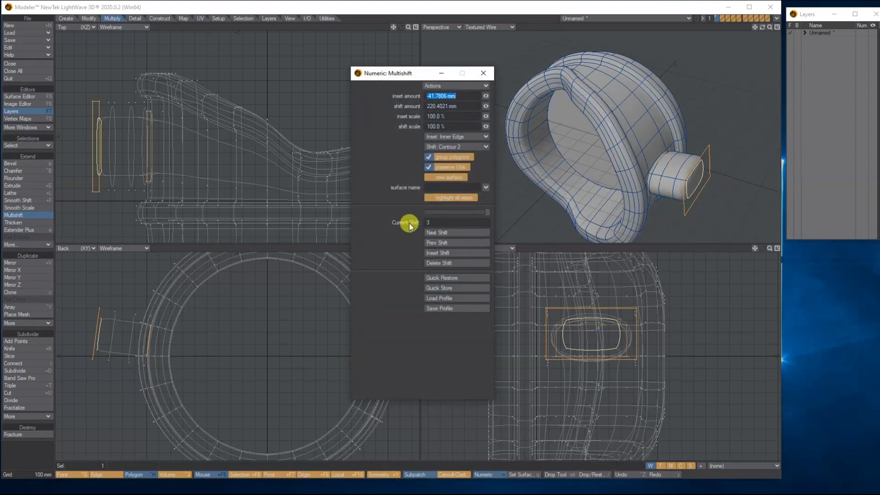
{"action": "left_click", "coordinate": [485, 212]}
{"action": "left_click", "coordinate": [446, 212]}
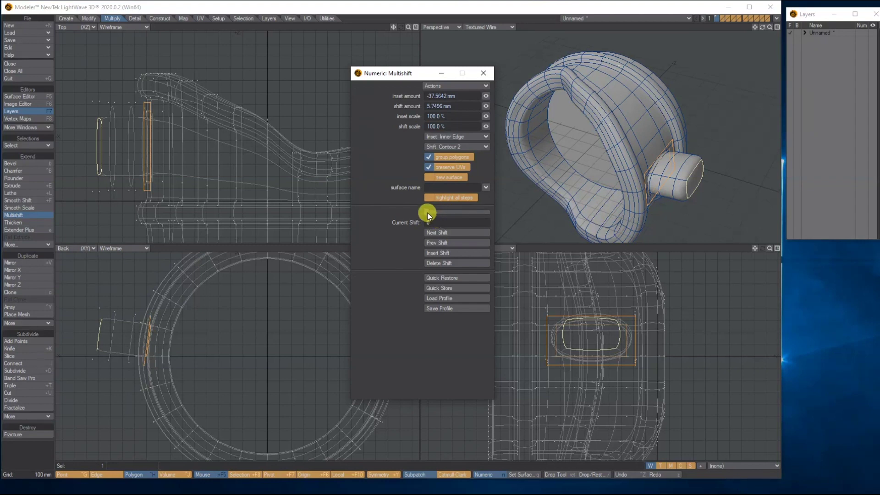
{"action": "left_click", "coordinate": [460, 212]}
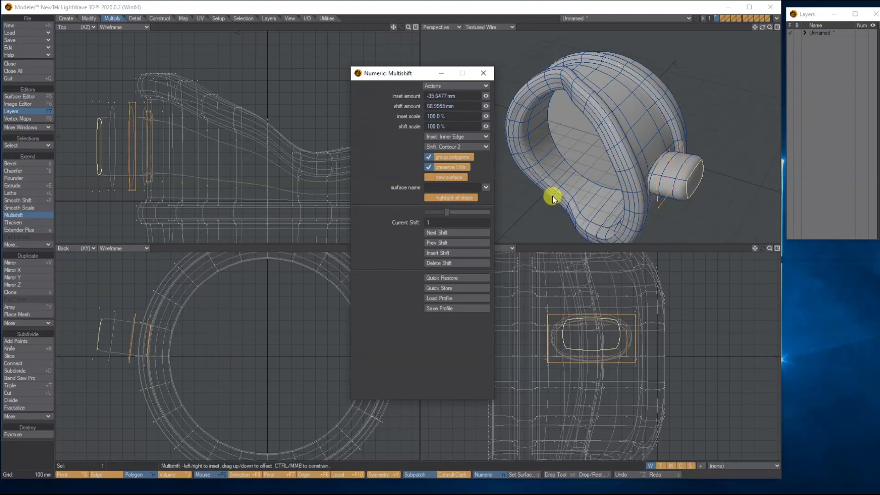
{"action": "mouse_move", "coordinate": [176, 200]}
{"action": "left_mouse_down"}
{"action": "mouse_move", "coordinate": [158, 182]}
{"action": "mouse_move", "coordinate": [193, 181]}
{"action": "mouse_move", "coordinate": [136, 181]}
{"action": "mouse_move", "coordinate": [161, 197]}
{"action": "left_mouse_up"}
Adjust Multishift stage 2 to about -37.9 mm inset and 53.7 mm shift, and stage 3 to about -18.4 mm and 76.7 mm
{"action": "left_click", "coordinate": [448, 211]}
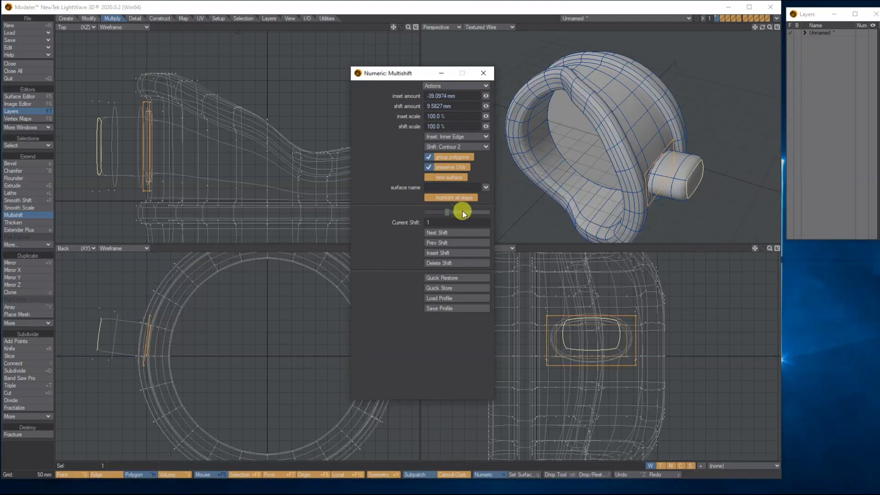
{"action": "left_click_drag", "start_coordinate": [114, 174], "coordinate": [156, 191]}
{"action": "left_click", "coordinate": [463, 211]}
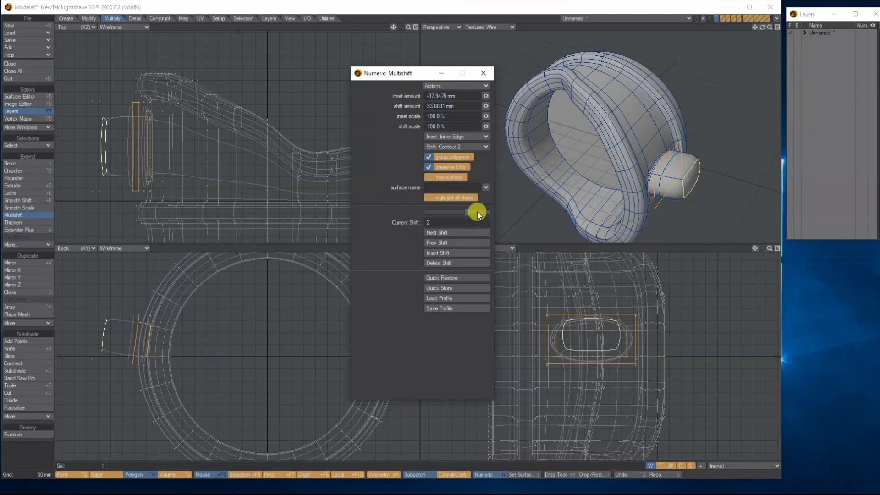
{"action": "left_click_drag", "start_coordinate": [471, 212], "coordinate": [488, 212]}
{"action": "left_click_drag", "start_coordinate": [190, 191], "coordinate": [145, 219]}
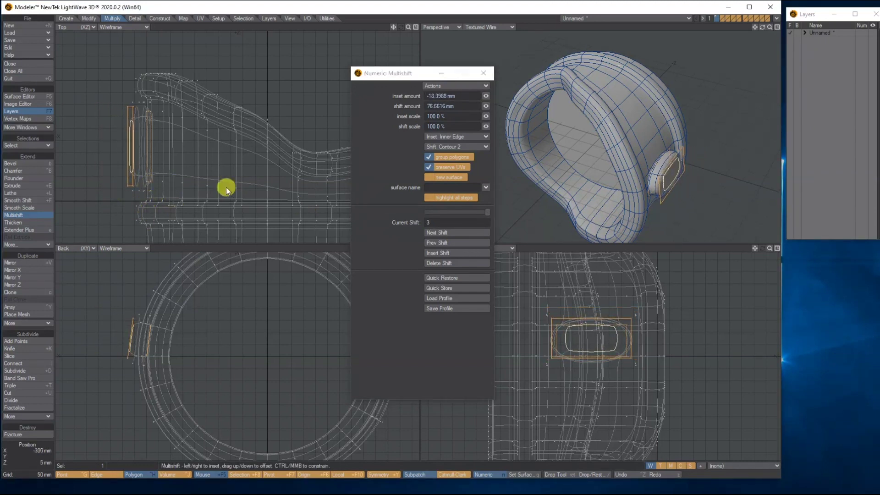
Check the knob's shape and refine Multishift stage 3 to about -20.7 mm inset and 57.5 mm shift
{"action": "mouse_move", "coordinate": [765, 29]}
{"action": "left_mouse_down"}
{"action": "mouse_move", "coordinate": [729, 32]}
{"action": "mouse_move", "coordinate": [764, 29]}
{"action": "mouse_move", "coordinate": [741, 40]}
{"action": "mouse_move", "coordinate": [779, 22]}
{"action": "mouse_move", "coordinate": [715, 25]}
{"action": "mouse_move", "coordinate": [769, 37]}
{"action": "left_mouse_up"}
{"action": "left_click_drag", "start_coordinate": [688, 32], "coordinate": [656, 107]}
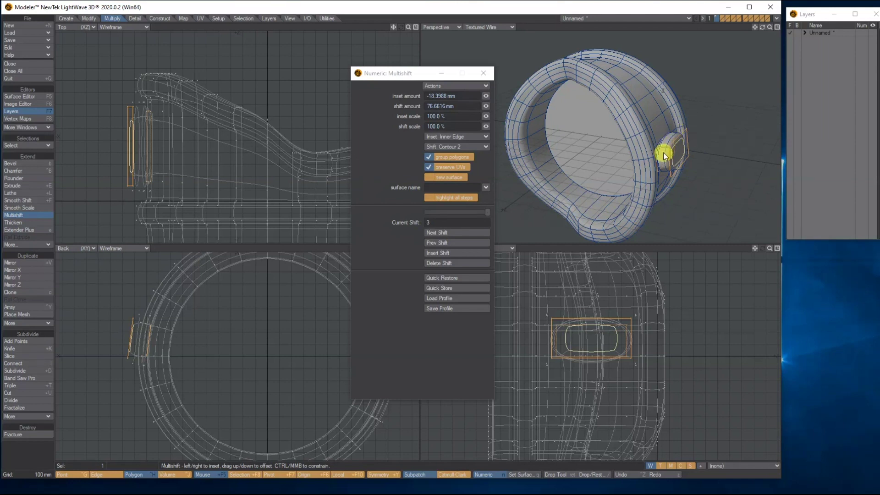
{"action": "left_click_drag", "start_coordinate": [485, 211], "coordinate": [461, 211]}
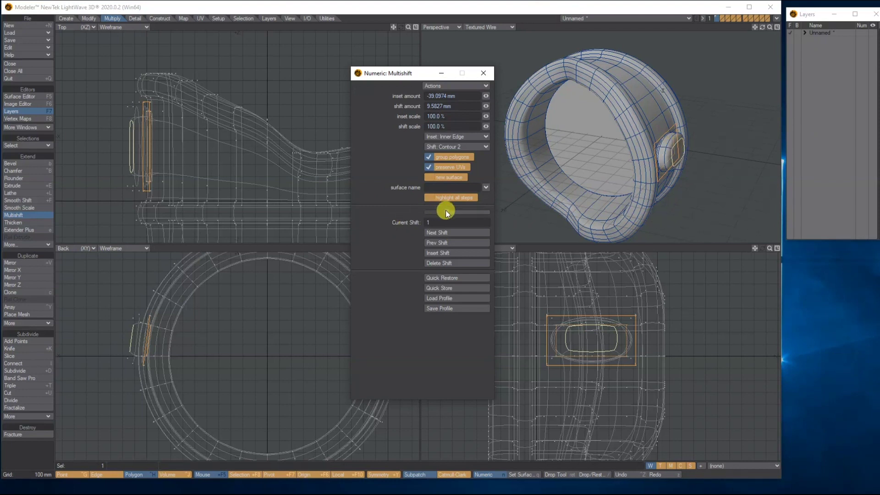
{"action": "left_click", "coordinate": [470, 211]}
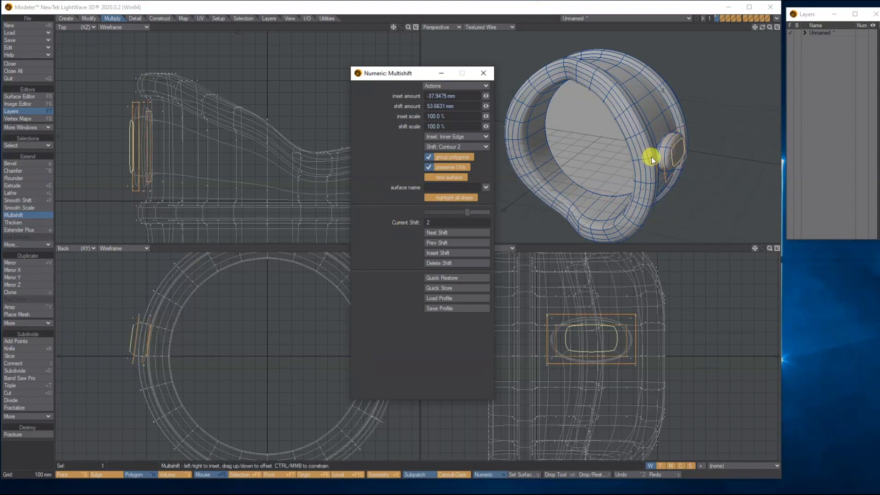
{"action": "left_click_drag", "start_coordinate": [162, 135], "coordinate": [194, 185]}
{"action": "left_click", "coordinate": [204, 143]}
{"action": "left_click", "coordinate": [471, 213]}
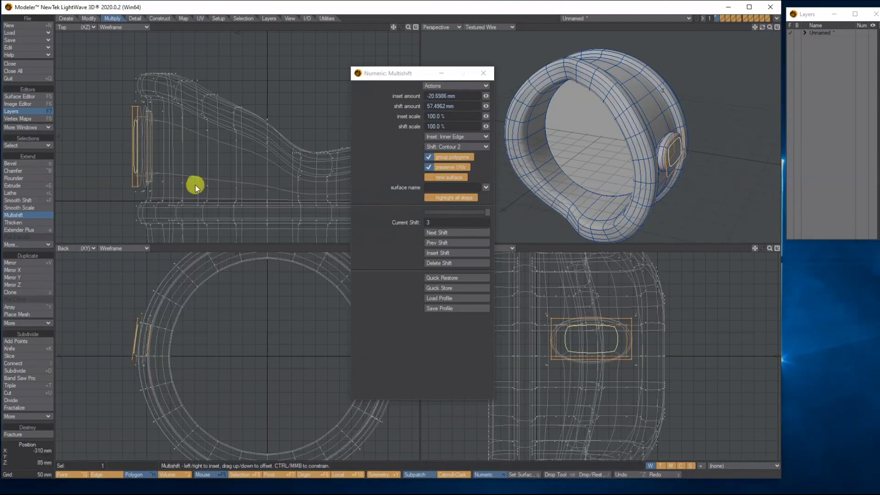
Finish the Multishift on the low rounded knob and clear the polygon selection
{"action": "mouse_move", "coordinate": [760, 26]}
{"action": "left_mouse_down"}
{"action": "mouse_move", "coordinate": [848, 31]}
{"action": "mouse_move", "coordinate": [862, 41]}
{"action": "mouse_move", "coordinate": [878, 34]}
{"action": "mouse_move", "coordinate": [761, 25]}
{"action": "left_mouse_up"}
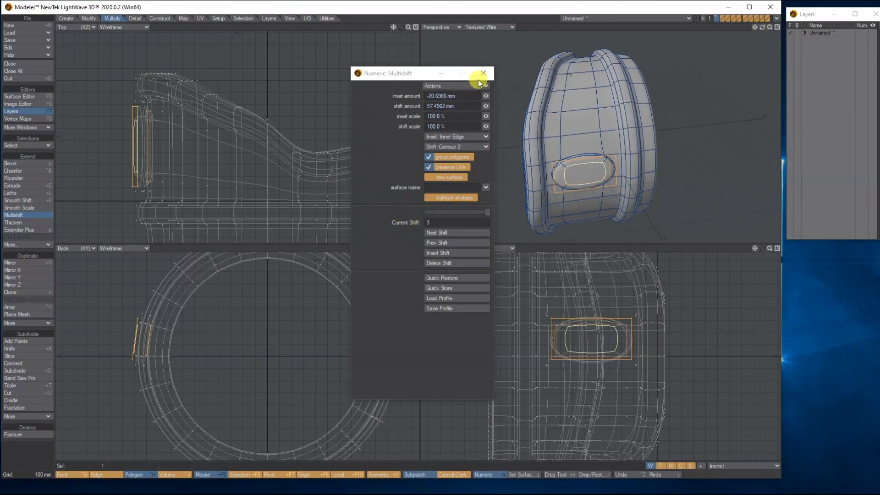
{"action": "left_click", "coordinate": [482, 75]}
{"action": "key", "text": "Return"}
{"action": "left_click", "coordinate": [578, 171]}
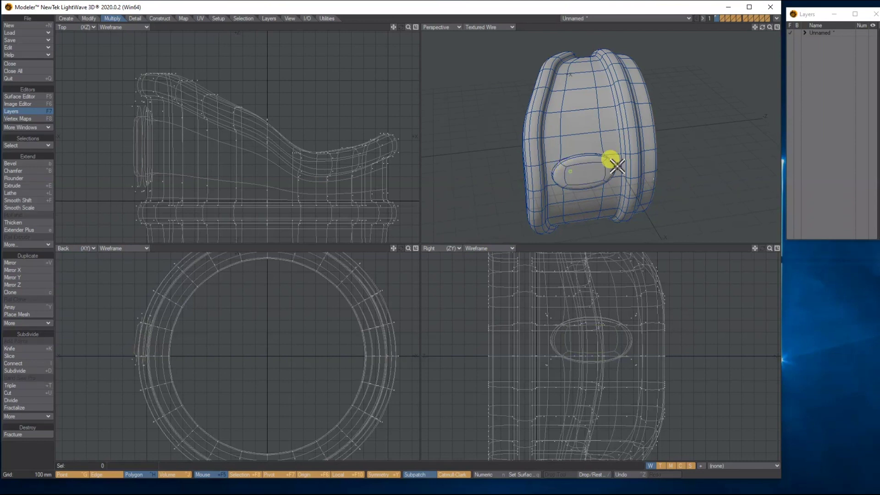
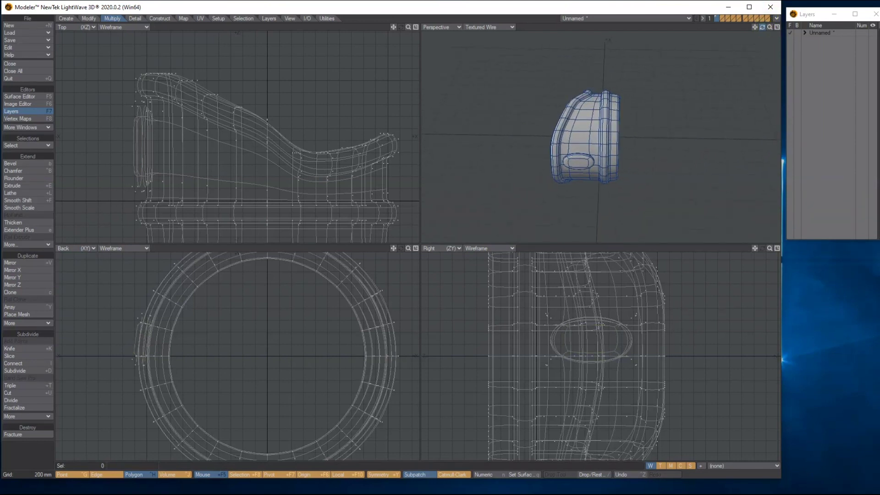
Select four separate outer wall polygons between the raised bands, two above and two below the knob
{"action": "left_click", "coordinate": [582, 144]}
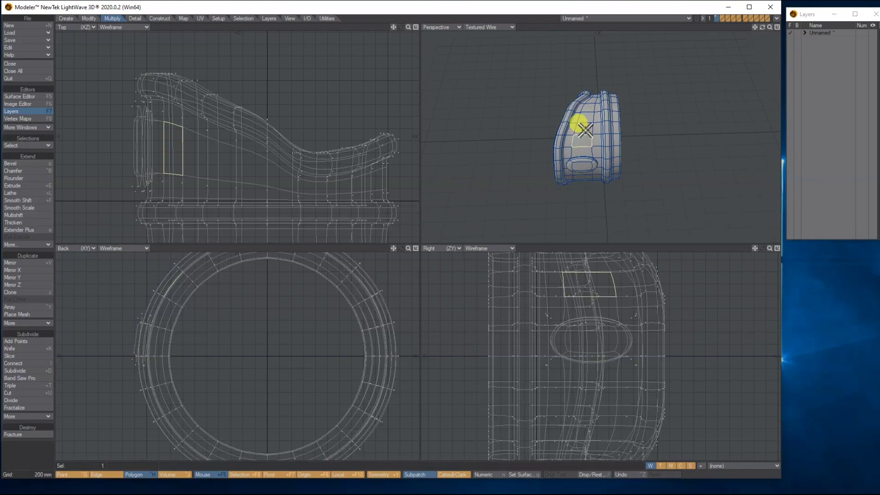
{"action": "left_click", "coordinate": [586, 140]}
{"action": "left_click_drag", "start_coordinate": [770, 27], "coordinate": [802, 27]}
{"action": "left_click_drag", "start_coordinate": [578, 99], "coordinate": [586, 96]}
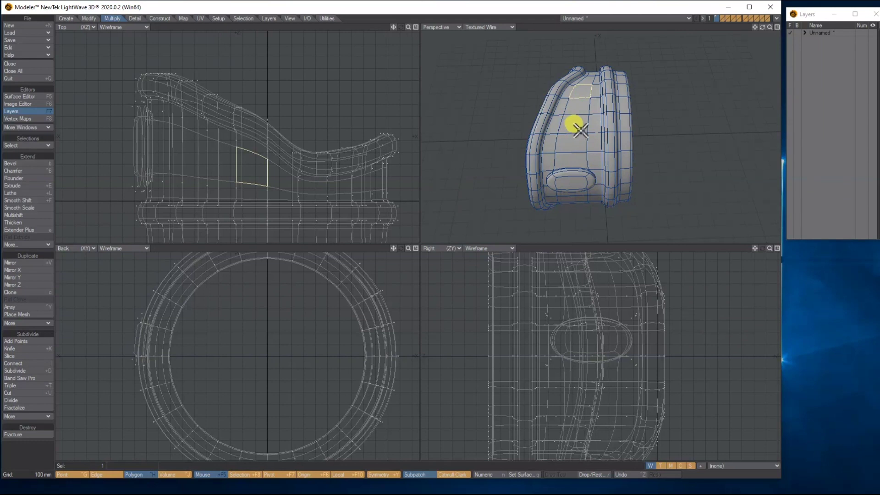
{"action": "left_click", "coordinate": [580, 90]}
{"action": "left_click_drag", "start_coordinate": [762, 28], "coordinate": [555, 93]}
{"action": "left_click", "coordinate": [556, 95]}
{"action": "left_click_drag", "start_coordinate": [759, 30], "coordinate": [763, 31]}
{"action": "left_click", "coordinate": [580, 188]}
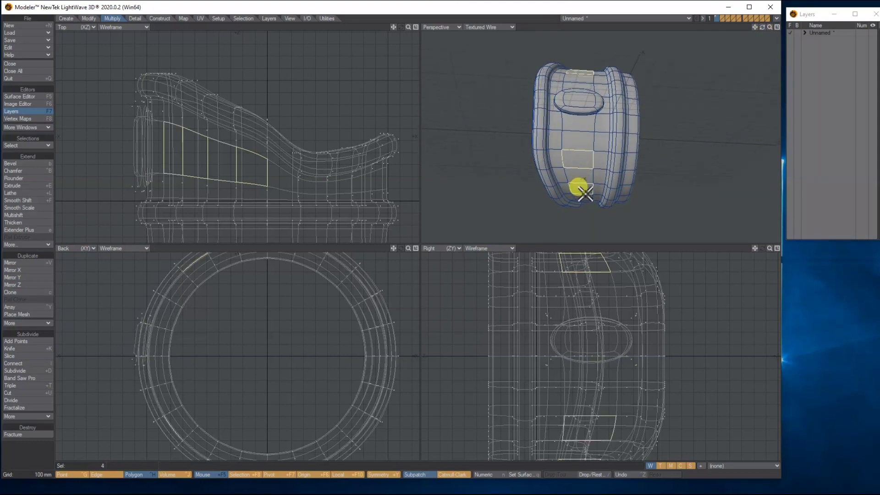
Pull the four selected polygons into outward spikes with the Spikey Tool at a 220% spike factor, then clear the selection
{"action": "left_click_drag", "start_coordinate": [763, 31], "coordinate": [14, 195]}
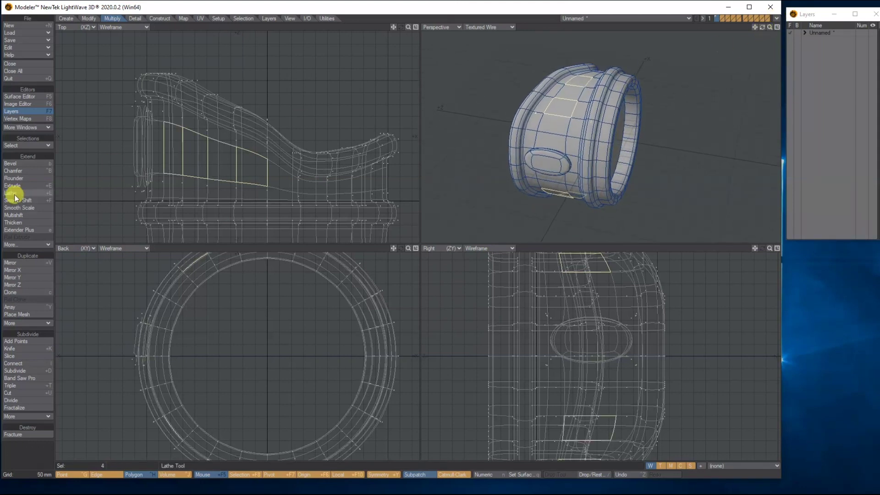
{"action": "left_click", "coordinate": [35, 245]}
{"action": "mouse_move", "coordinate": [34, 264]}
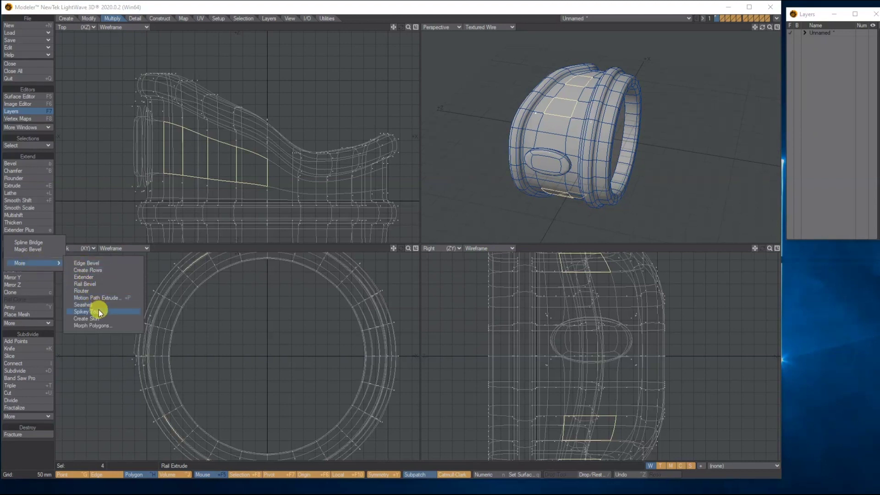
{"action": "left_click", "coordinate": [99, 312]}
{"action": "left_click_drag", "start_coordinate": [199, 188], "coordinate": [258, 317]}
{"action": "left_click_drag", "start_coordinate": [257, 370], "coordinate": [302, 367]}
{"action": "mouse_move", "coordinate": [762, 26]}
{"action": "left_mouse_down"}
{"action": "mouse_move", "coordinate": [706, 23]}
{"action": "mouse_move", "coordinate": [745, 25]}
{"action": "left_mouse_up"}
{"action": "key", "text": "n"}
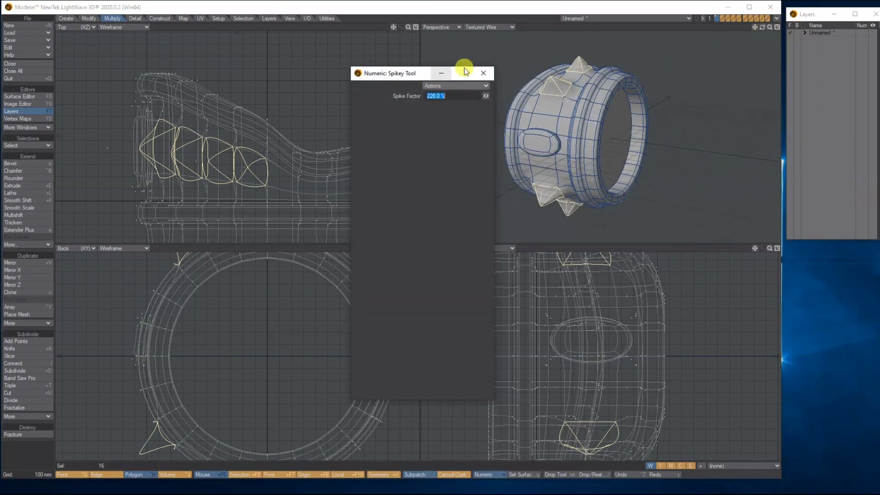
{"action": "left_click", "coordinate": [483, 73]}
{"action": "left_click_drag", "start_coordinate": [761, 27], "coordinate": [652, 28]}
{"action": "key", "text": "slash"}
Move the whole spiked ring along X in the Top view so it lies entirely on the negative X side of the origin
{"action": "left_click_drag", "start_coordinate": [879, 28], "coordinate": [770, 29]}
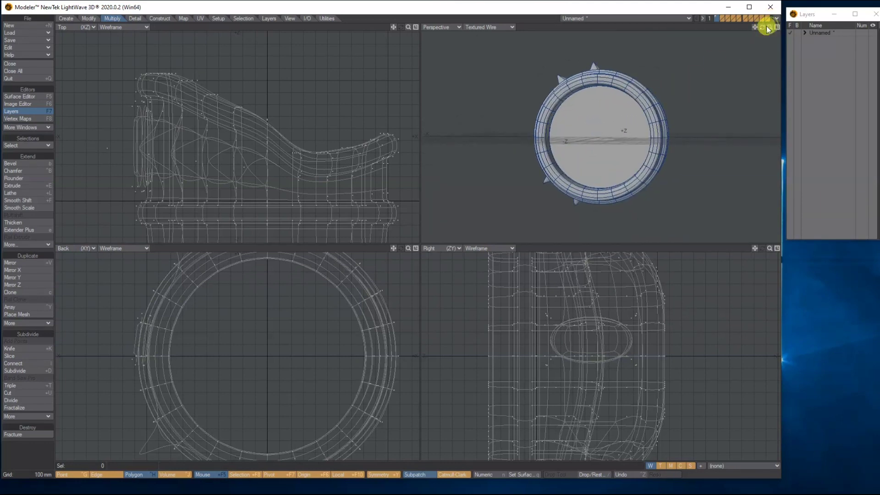
{"action": "left_click_drag", "start_coordinate": [763, 27], "coordinate": [764, 29]}
{"action": "left_click", "coordinate": [407, 27]}
{"action": "left_click_drag", "start_coordinate": [406, 27], "coordinate": [404, 27]}
{"action": "key", "text": "t"}
{"action": "left_click_drag", "start_coordinate": [247, 156], "coordinate": [187, 157]}
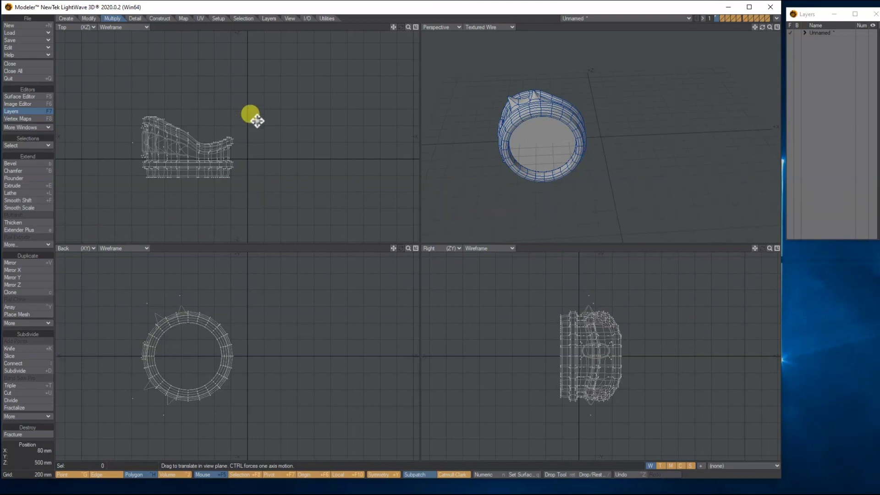
{"action": "left_click_drag", "start_coordinate": [190, 151], "coordinate": [198, 154]}
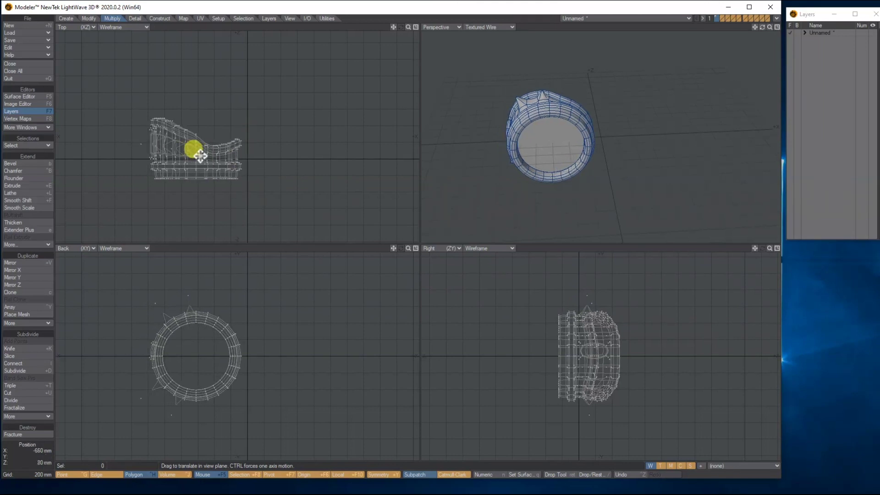
Mirror the ring across the X axis about center 0 m with Merge Points on, and inspect the resulting pair
{"action": "mouse_move", "coordinate": [24, 479]}
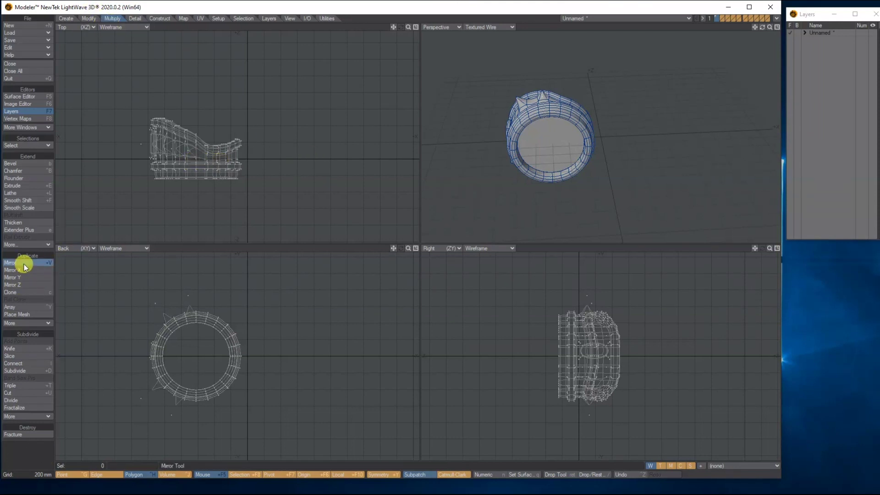
{"action": "key", "text": "n"}
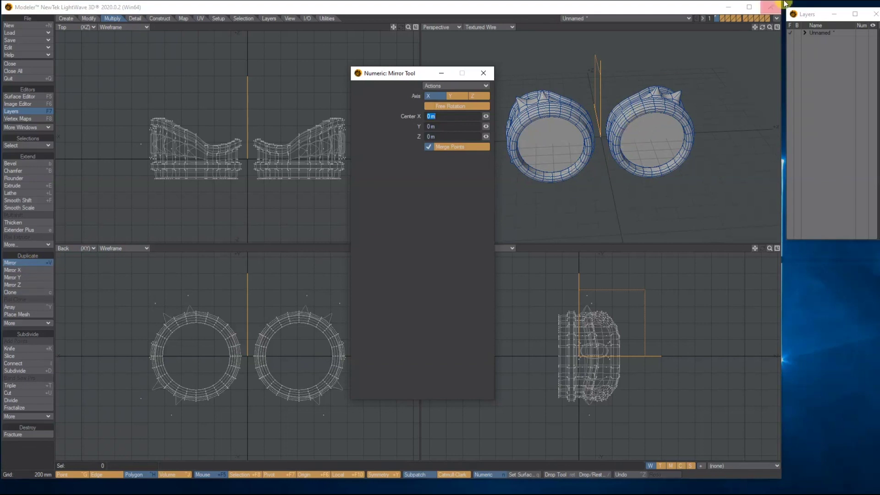
{"action": "left_click_drag", "start_coordinate": [762, 31], "coordinate": [739, 49]}
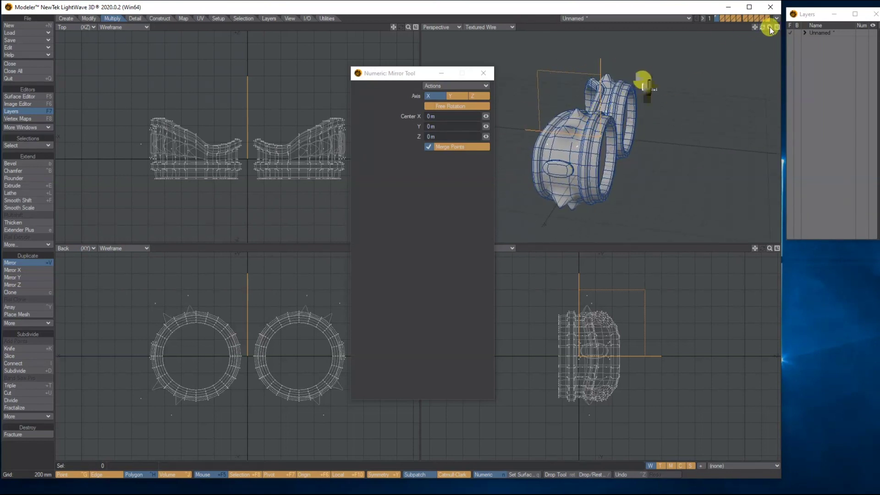
{"action": "left_click_drag", "start_coordinate": [762, 29], "coordinate": [645, 67]}
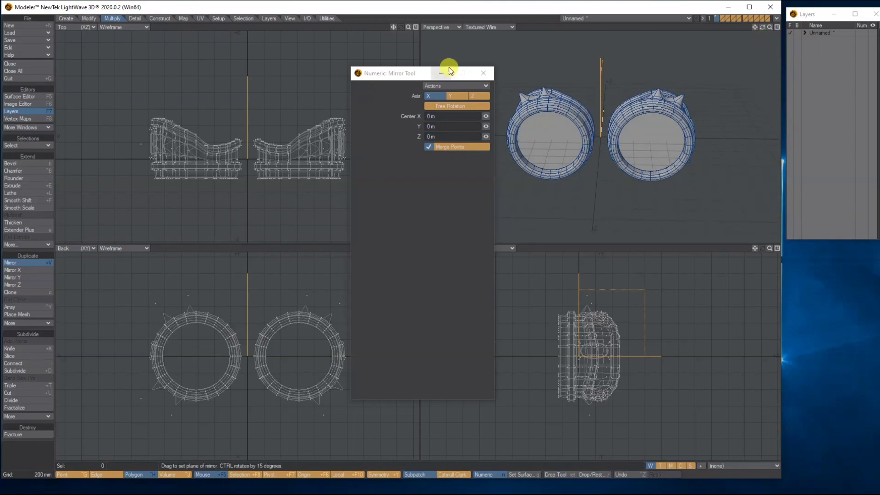
{"action": "left_click", "coordinate": [483, 73]}
{"action": "key", "text": "space"}
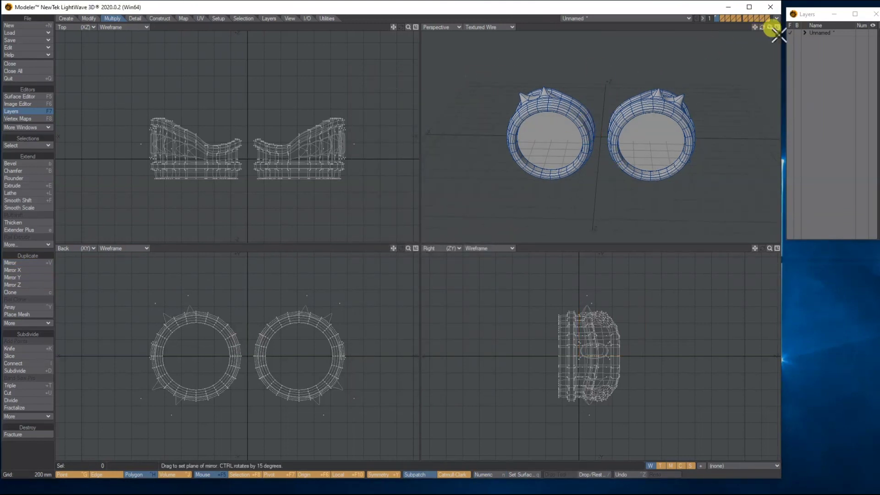
{"action": "left_click_drag", "start_coordinate": [772, 27], "coordinate": [751, 62]}
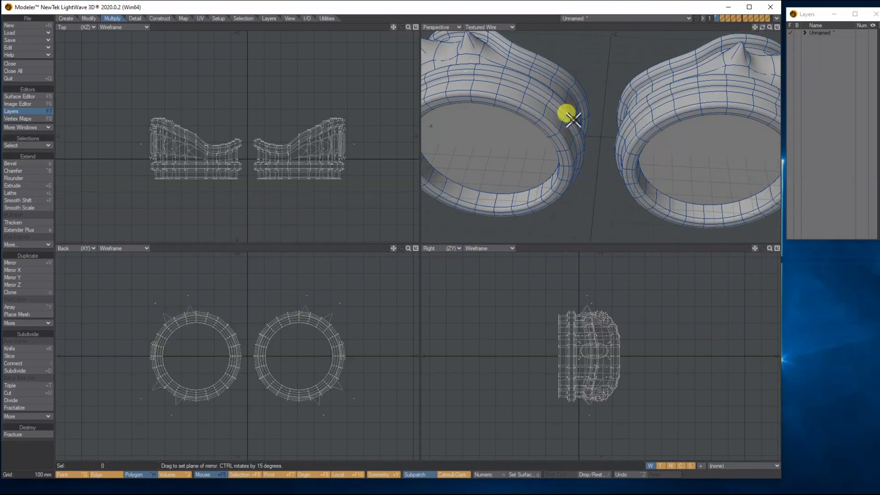
Select the two facing outer wall polygons on each ring's inner side, where the pair sits closest together
{"action": "key", "text": "ctrl+z"}
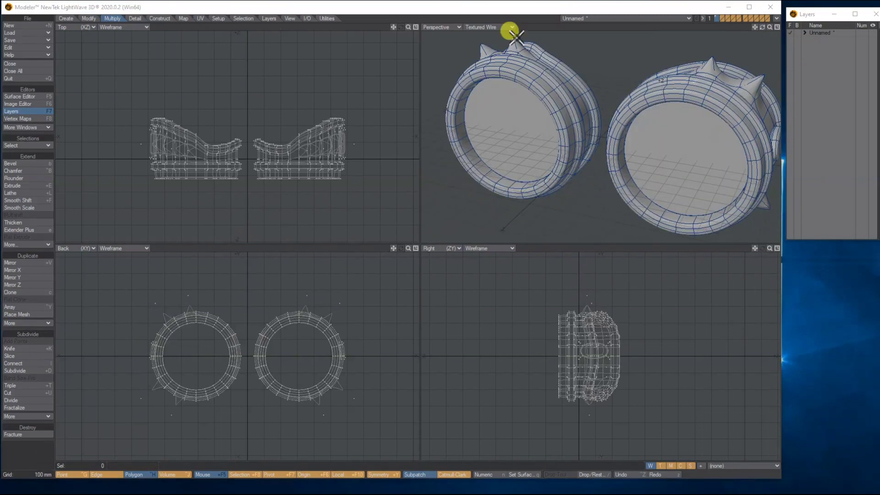
{"action": "left_click_drag", "start_coordinate": [763, 28], "coordinate": [606, 118]}
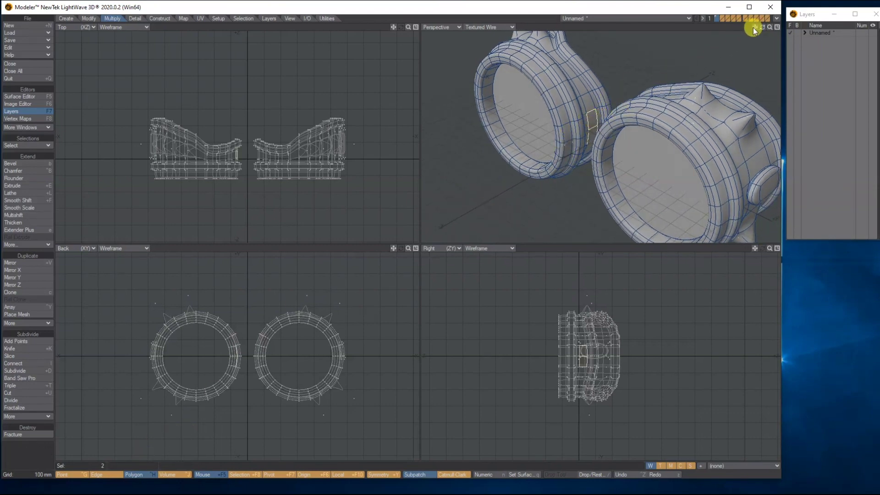
{"action": "left_click_drag", "start_coordinate": [762, 29], "coordinate": [861, 29]}
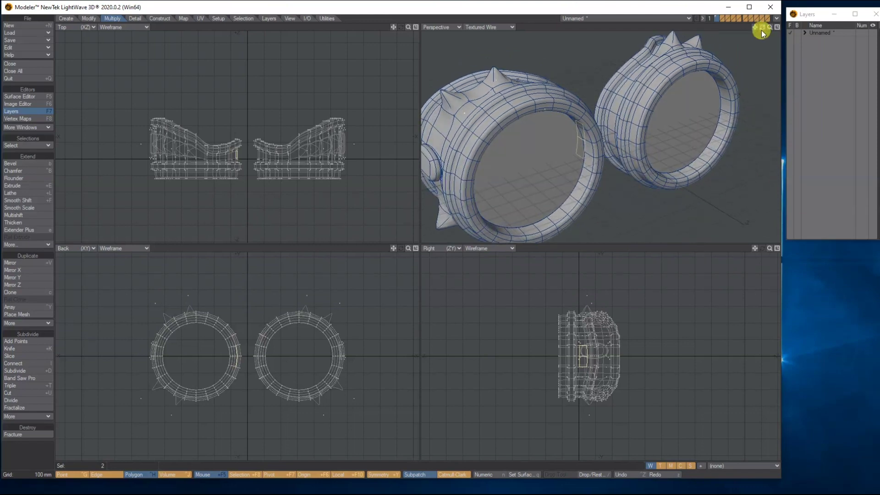
{"action": "left_click_drag", "start_coordinate": [609, 131], "coordinate": [609, 136], "text": "shift"}
{"action": "mouse_move", "coordinate": [763, 27]}
{"action": "left_mouse_down"}
{"action": "mouse_move", "coordinate": [664, 27]}
{"action": "mouse_move", "coordinate": [763, 28]}
{"action": "left_mouse_up"}
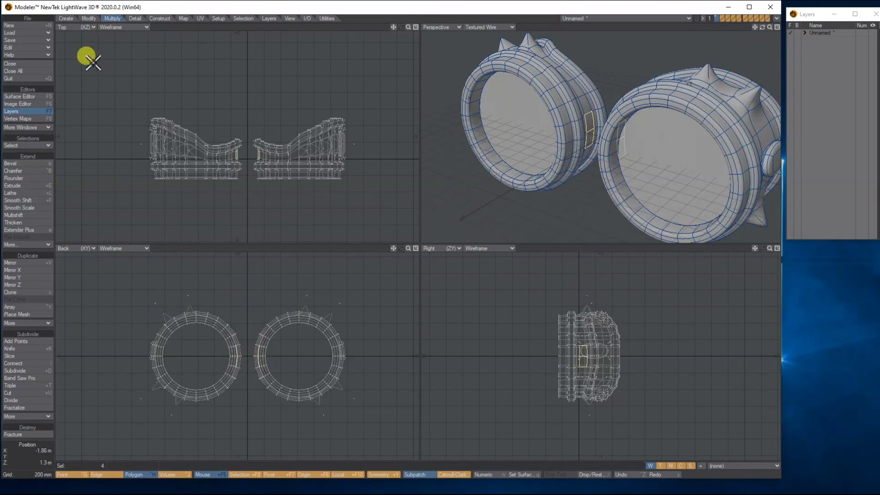
Connect the selected polygons of the two rings with a Spline Bridge using 4 divisions
{"action": "left_click", "coordinate": [18, 245]}
{"action": "left_click", "coordinate": [27, 244]}
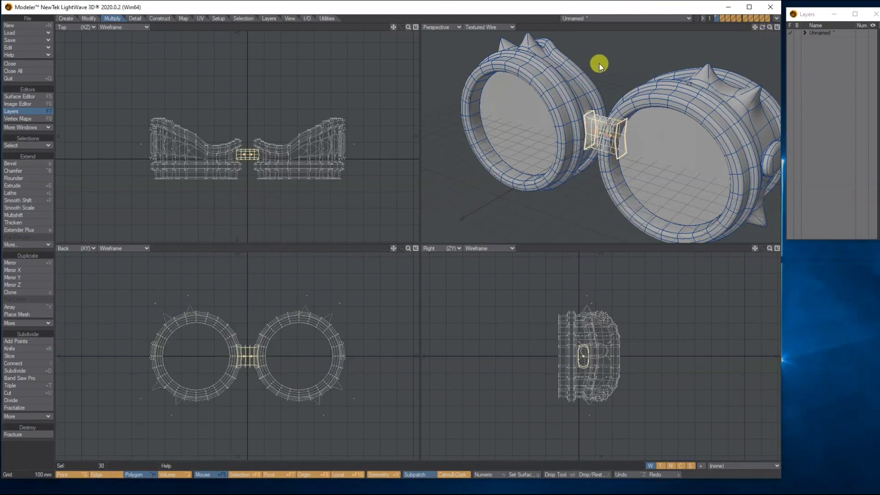
{"action": "key", "text": "n"}
{"action": "left_click", "coordinate": [486, 96]}
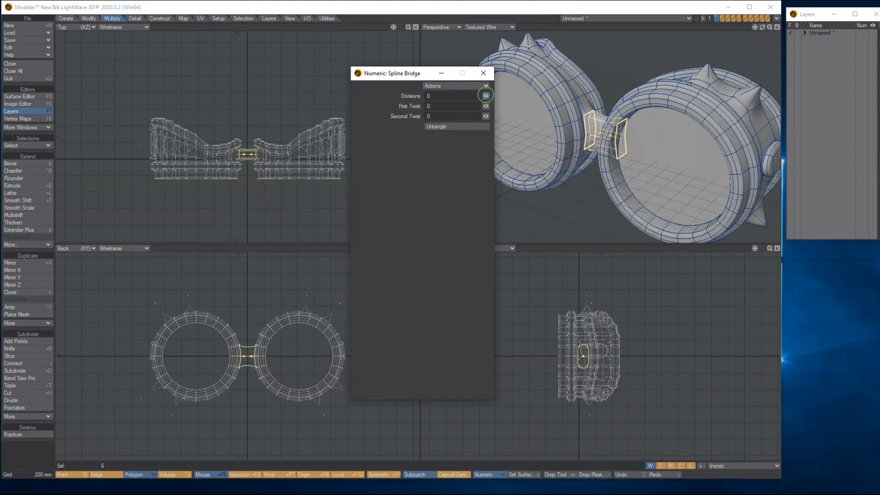
{"action": "left_click", "coordinate": [486, 96]}
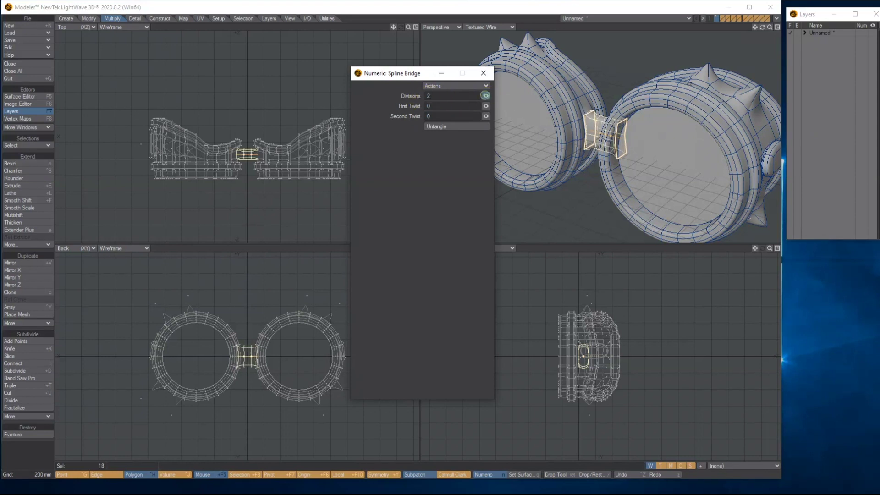
Arch the bridge upward by raising both of its spline control points in the Back view, then accept it and clear the selection
{"action": "left_click_drag", "start_coordinate": [769, 26], "coordinate": [794, 23]}
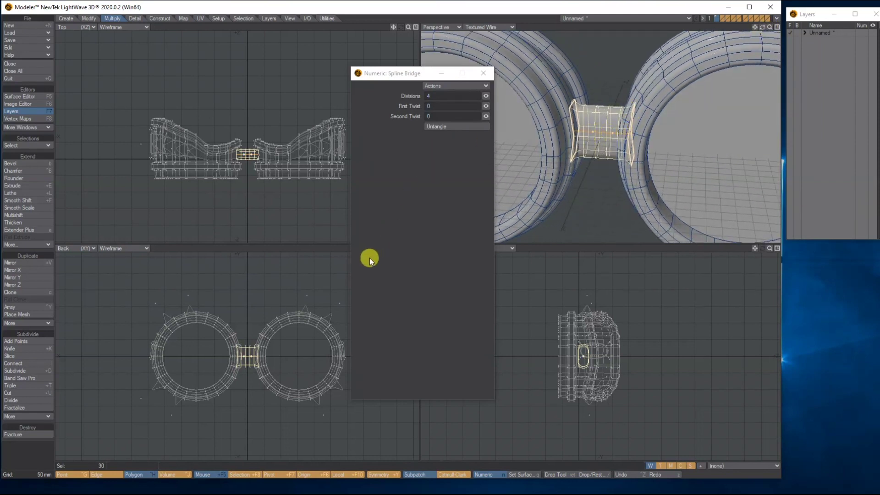
{"action": "left_click_drag", "start_coordinate": [415, 73], "coordinate": [522, 91]}
{"action": "left_click_drag", "start_coordinate": [408, 248], "coordinate": [425, 163]}
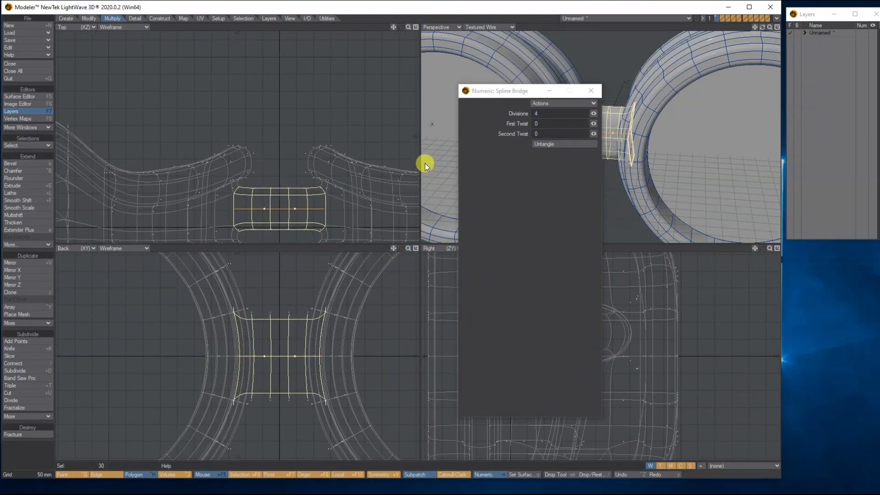
{"action": "left_click_drag", "start_coordinate": [500, 93], "coordinate": [52, 49]}
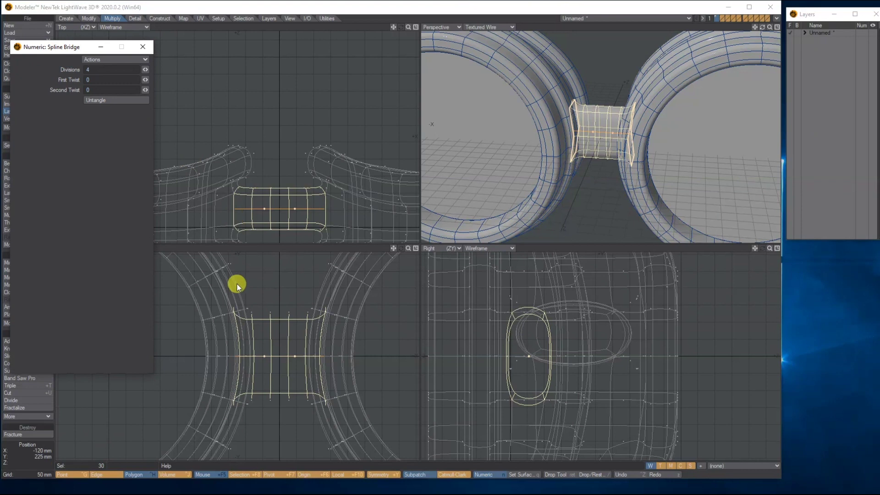
{"action": "left_click", "coordinate": [262, 354]}
{"action": "left_click_drag", "start_coordinate": [264, 357], "coordinate": [264, 314]}
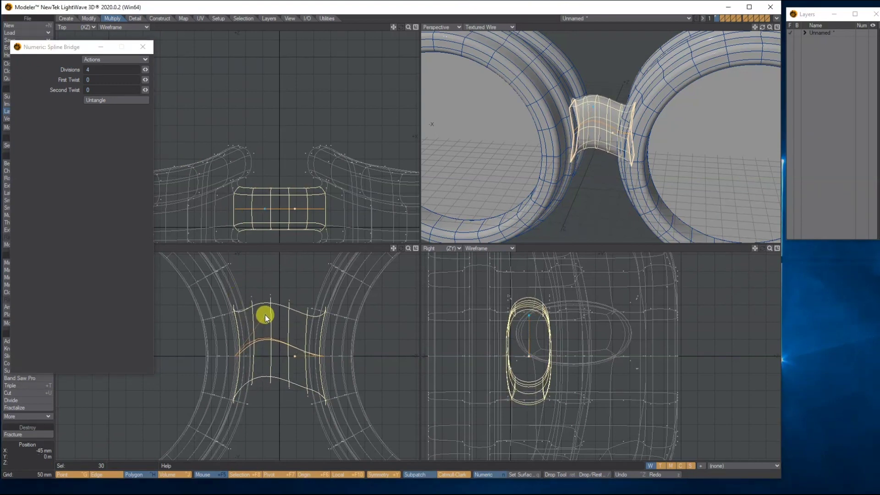
{"action": "left_click_drag", "start_coordinate": [295, 359], "coordinate": [289, 310]}
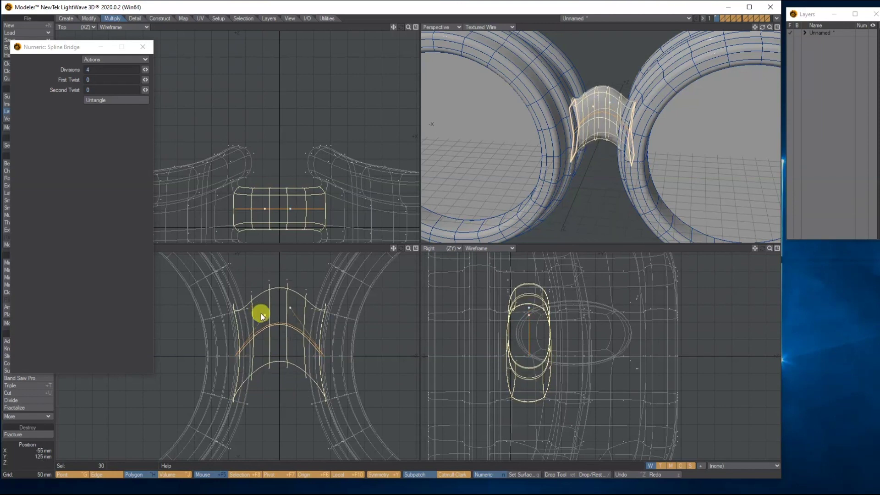
{"action": "left_click_drag", "start_coordinate": [265, 313], "coordinate": [268, 307]}
{"action": "left_click_drag", "start_coordinate": [762, 27], "coordinate": [760, 26]}
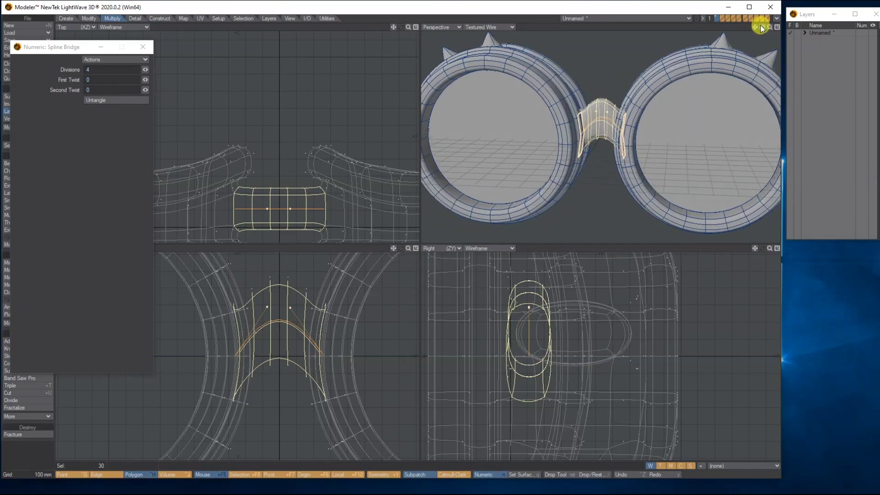
{"action": "left_click", "coordinate": [142, 46]}
{"action": "key", "text": "Return"}
{"action": "key", "text": "slash"}
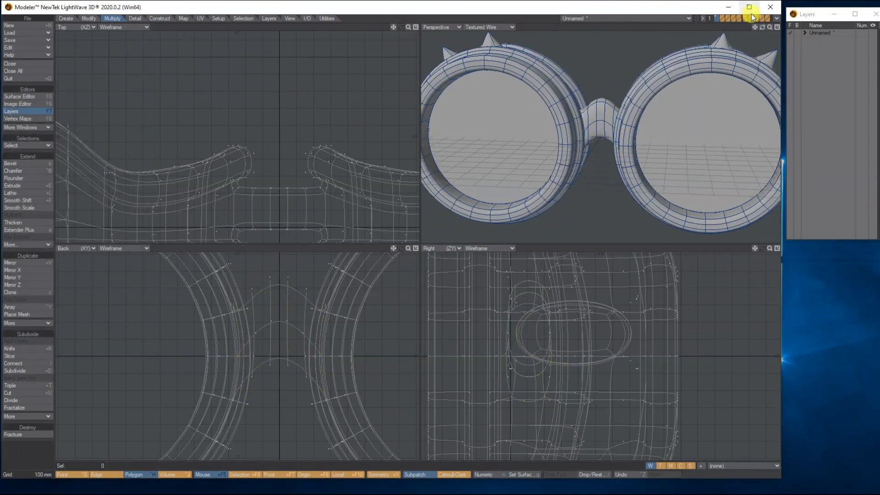
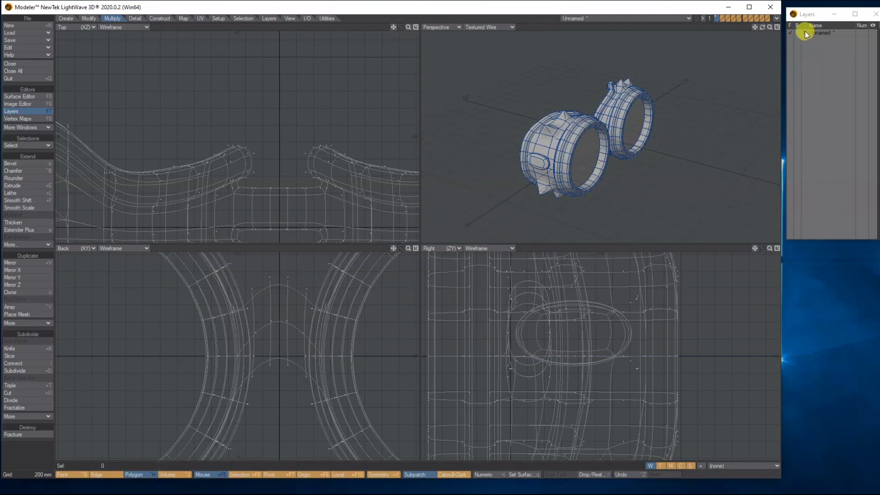
Make layer 2 the foreground layer and show the goggles on layer 1 as the background reference
{"action": "left_click", "coordinate": [826, 47]}
{"action": "left_click", "coordinate": [799, 40]}
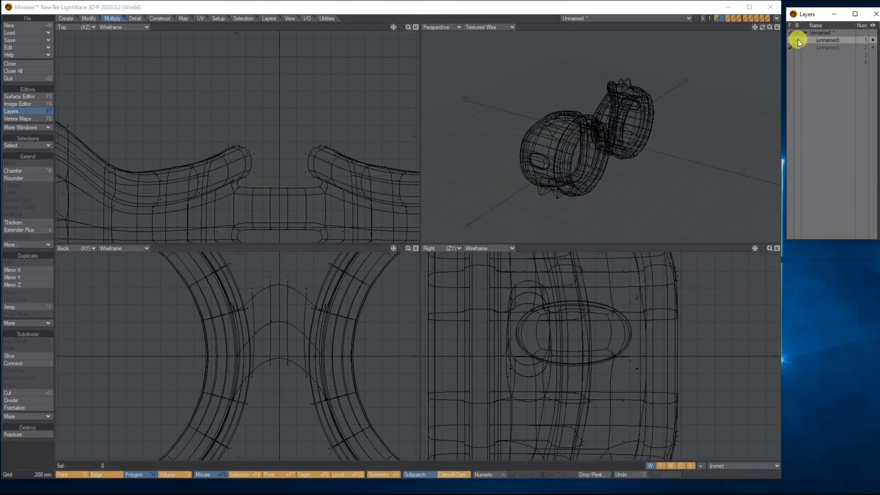
{"action": "key", "text": "a"}
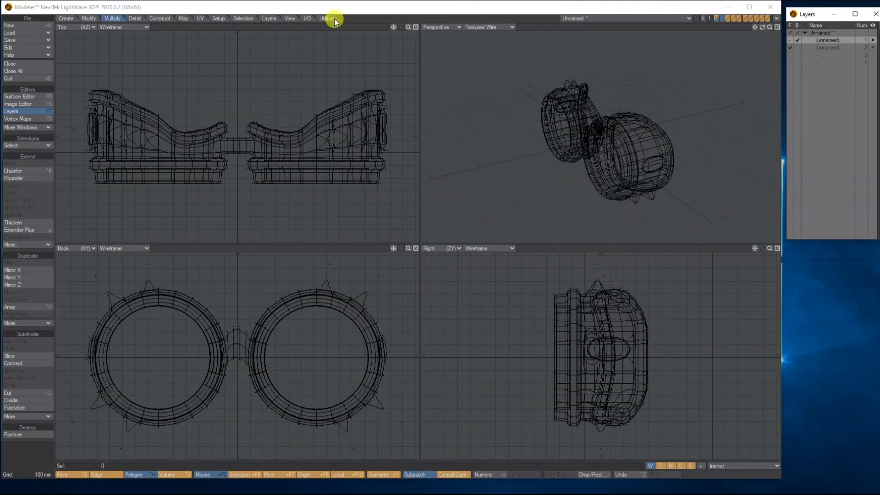
Draw a four-knot strap path with Px_Bezier as a Belt polygon type in the Right view, running backward from the side knob
{"action": "left_click", "coordinate": [328, 18]}
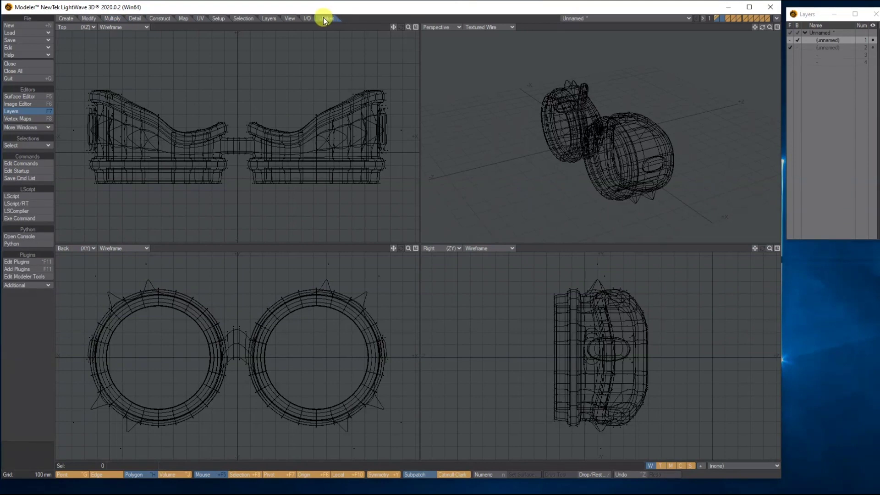
{"action": "left_click", "coordinate": [29, 285]}
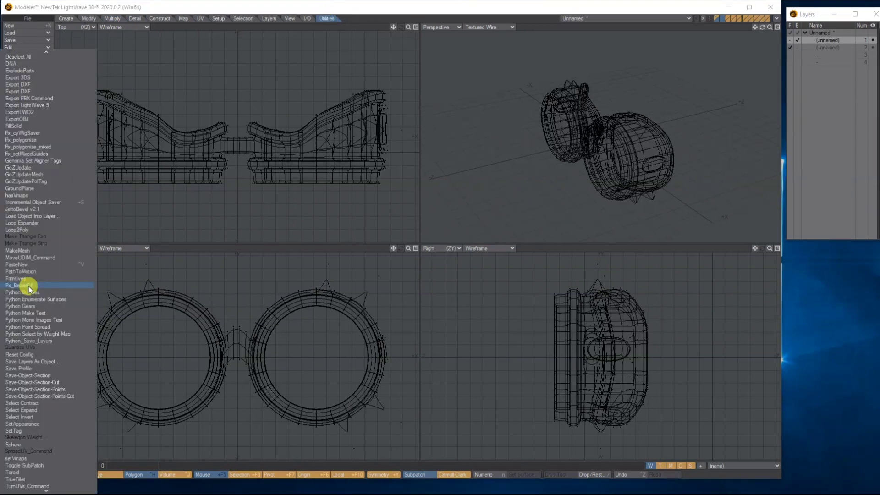
{"action": "left_click", "coordinate": [18, 286]}
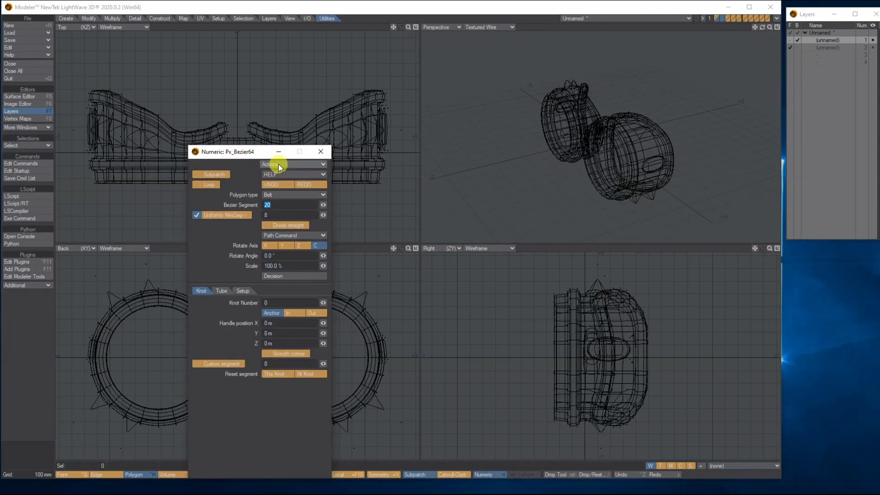
{"action": "left_click_drag", "start_coordinate": [226, 151], "coordinate": [310, 86]}
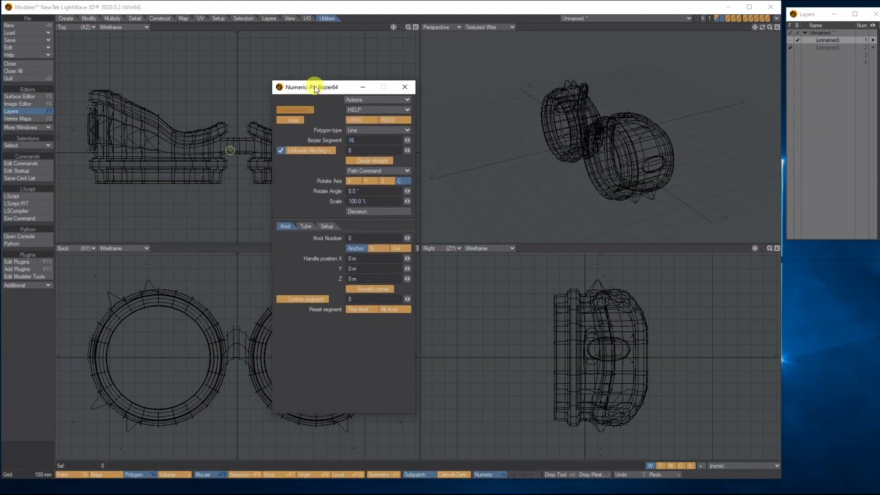
{"action": "left_click", "coordinate": [363, 129]}
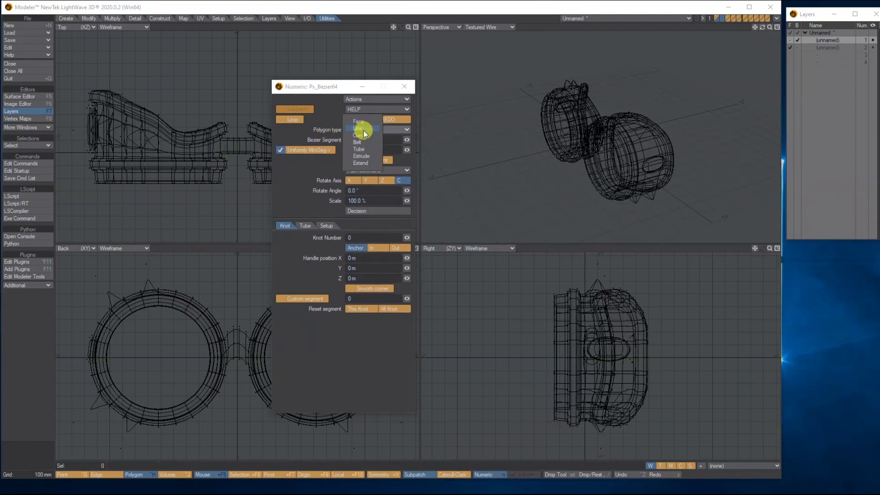
{"action": "left_click", "coordinate": [362, 142]}
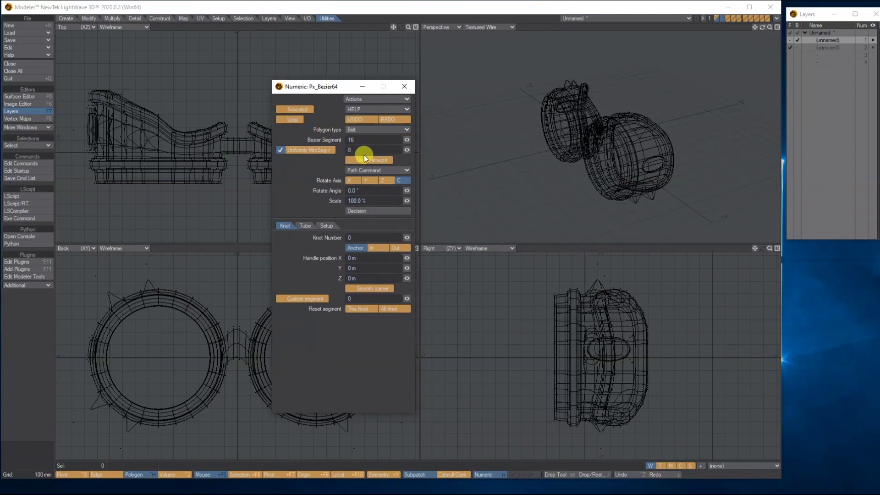
{"action": "left_click_drag", "start_coordinate": [759, 248], "coordinate": [671, 349]}
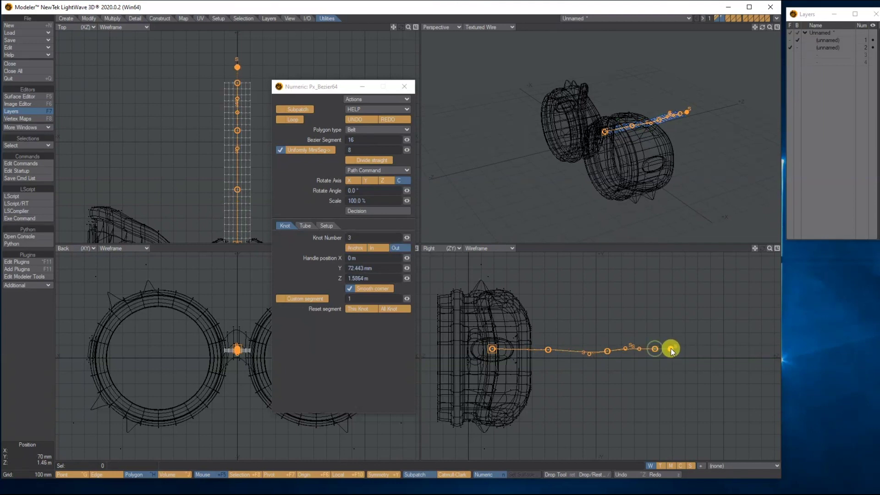
{"action": "left_click", "coordinate": [761, 27]}
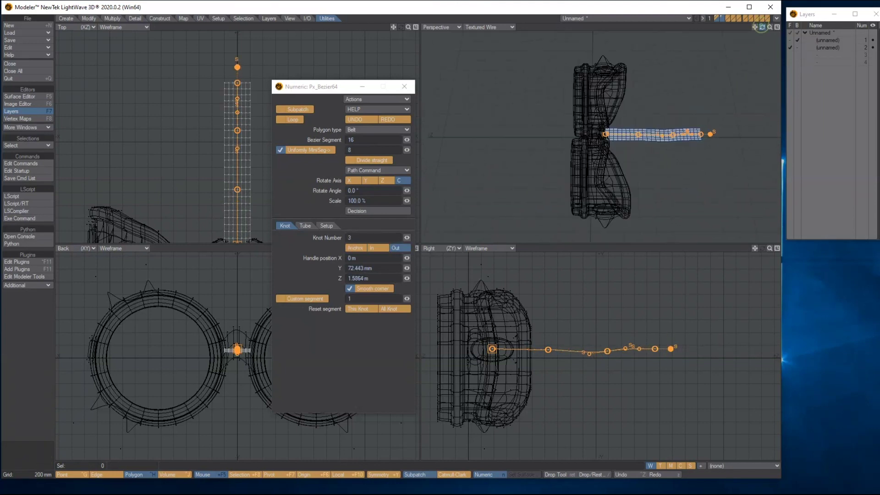
{"action": "left_click_drag", "start_coordinate": [762, 27], "coordinate": [628, 144]}
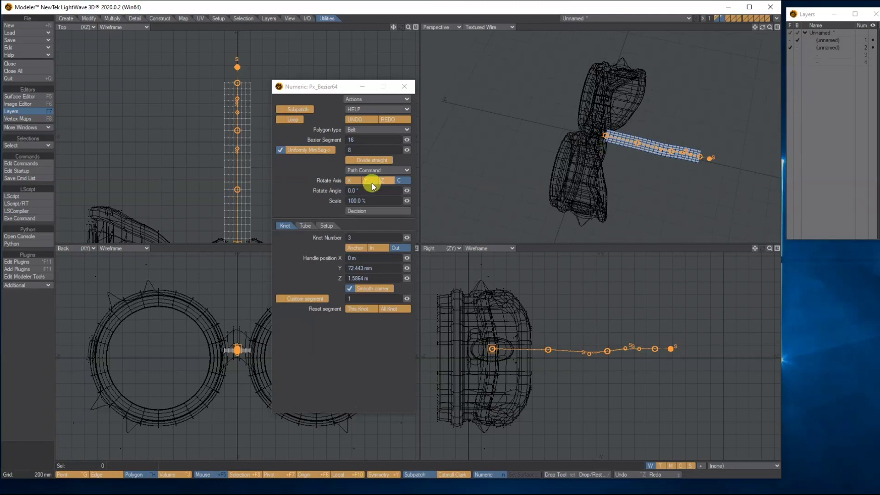
Set the Px_Bezier belt's Bank to 90° so the strap stands upright
{"action": "left_click", "coordinate": [303, 226]}
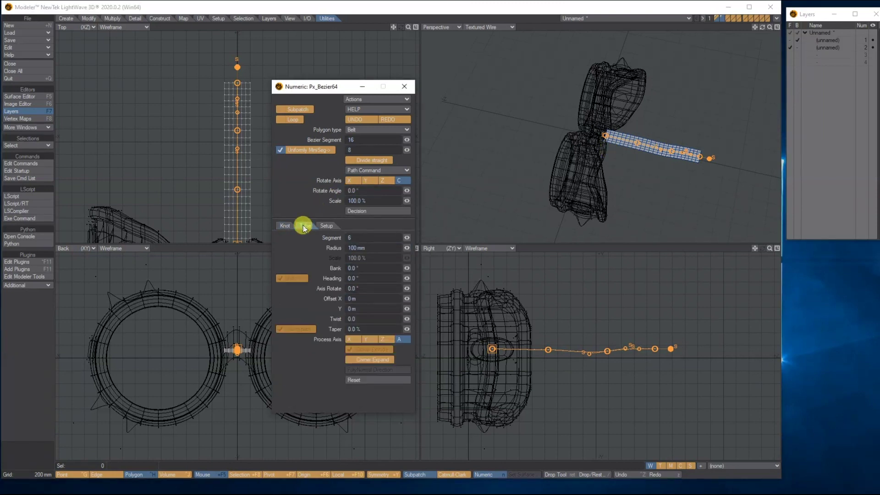
{"action": "left_click", "coordinate": [367, 265]}
{"action": "type", "text": "90"}
{"action": "key", "text": "Tab"}
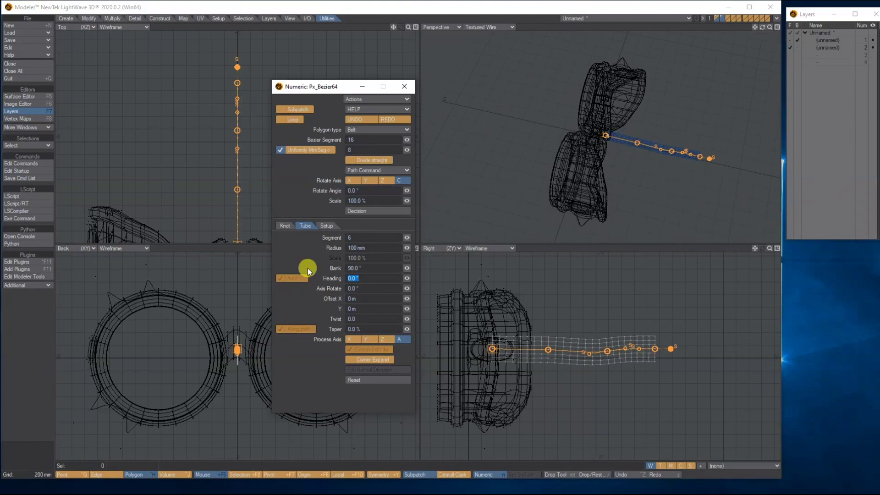
Reposition the strap's knots in the Top view so the path starts at the negative X goggle's outer side and curves slightly inward
{"action": "left_click_drag", "start_coordinate": [769, 27], "coordinate": [820, 27]}
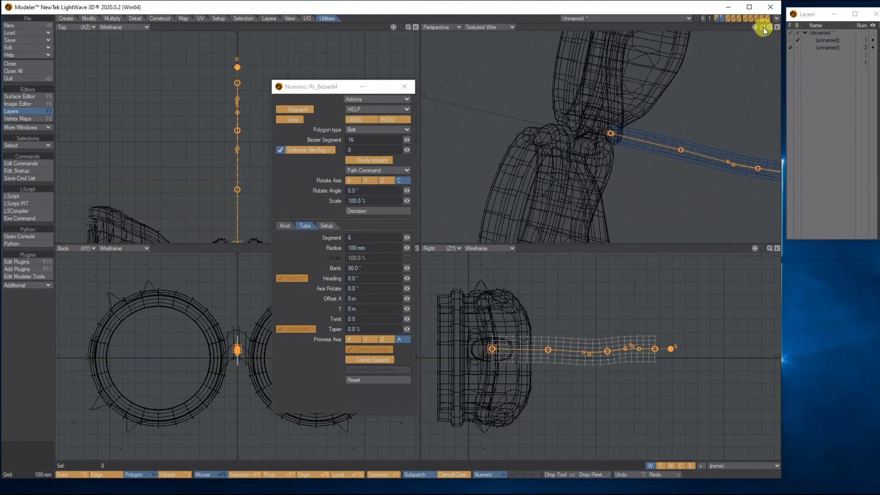
{"action": "mouse_move", "coordinate": [762, 27]}
{"action": "left_mouse_down"}
{"action": "mouse_move", "coordinate": [641, 34]}
{"action": "mouse_move", "coordinate": [762, 29]}
{"action": "left_mouse_up"}
{"action": "left_click_drag", "start_coordinate": [395, 25], "coordinate": [385, 0]}
{"action": "left_click_drag", "start_coordinate": [228, 177], "coordinate": [81, 176]}
{"action": "left_click_drag", "start_coordinate": [228, 117], "coordinate": [76, 113]}
{"action": "left_click_drag", "start_coordinate": [393, 27], "coordinate": [285, 100]}
{"action": "left_click_drag", "start_coordinate": [249, 126], "coordinate": [111, 114]}
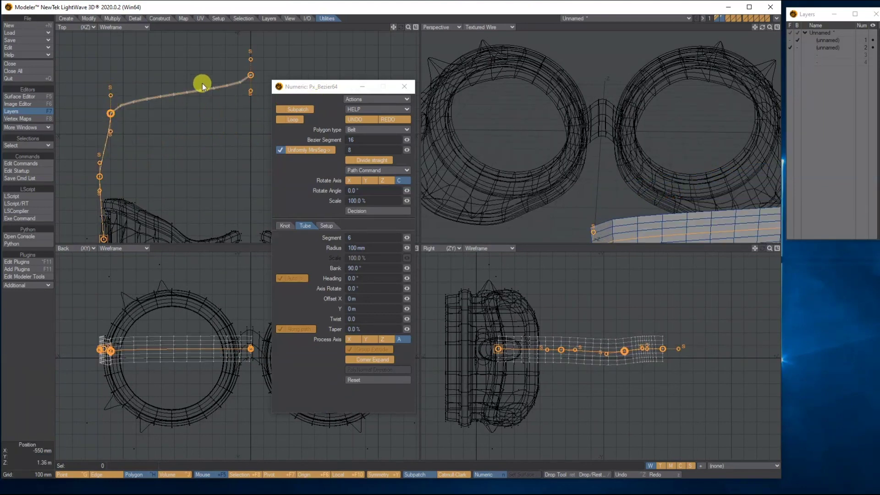
{"action": "left_click_drag", "start_coordinate": [254, 75], "coordinate": [129, 73]}
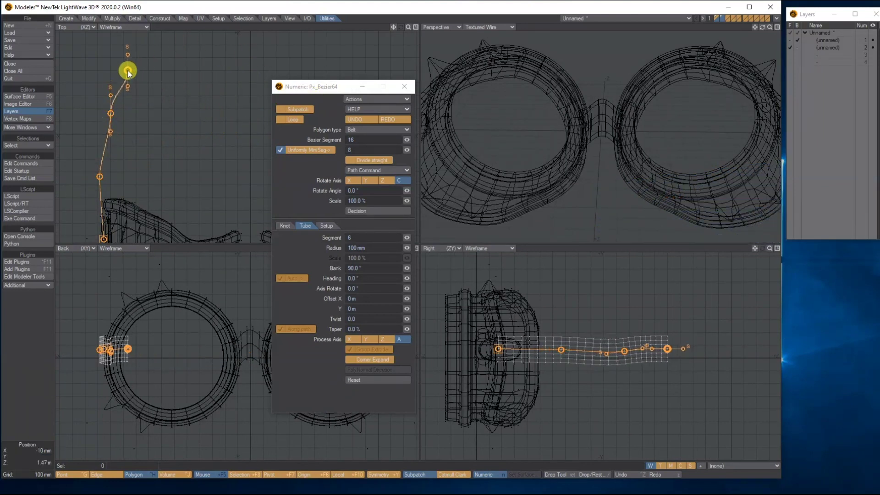
Narrow the strap by setting the Px_Bezier tube Radius to 59 mm
{"action": "left_click", "coordinate": [408, 28]}
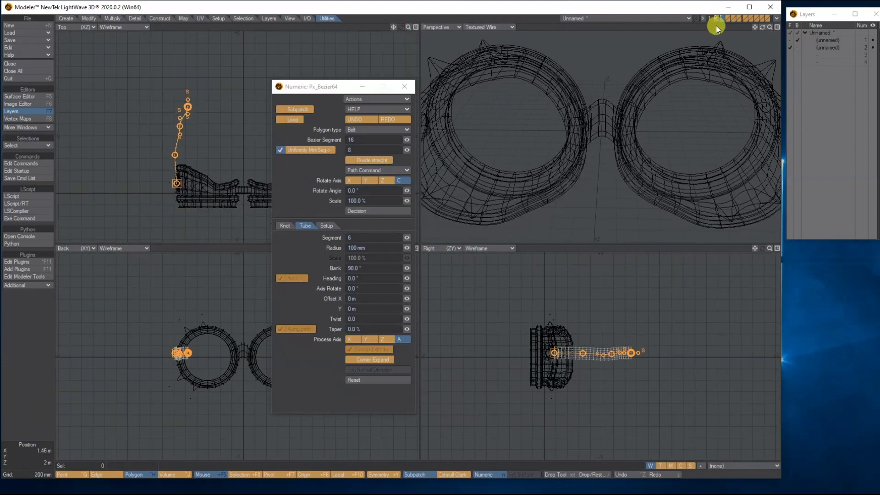
{"action": "left_click", "coordinate": [770, 27]}
{"action": "left_click_drag", "start_coordinate": [769, 26], "coordinate": [720, 27]}
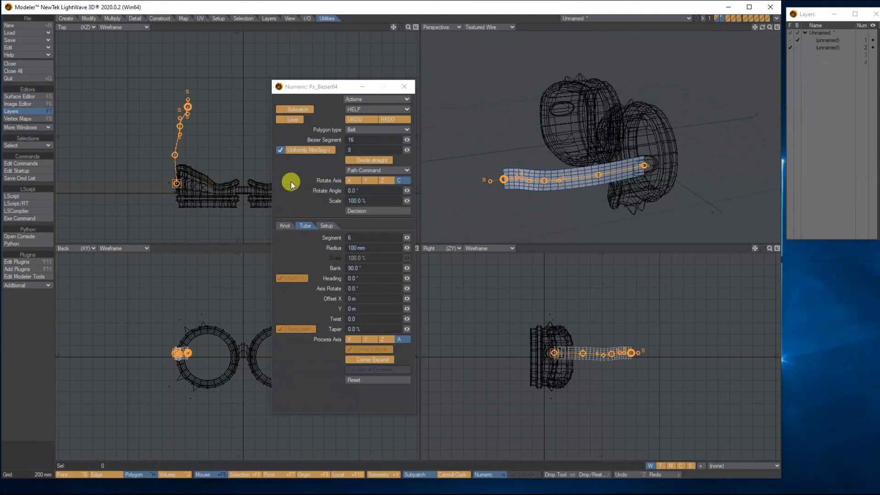
{"action": "left_click_drag", "start_coordinate": [407, 248], "coordinate": [393, 248]}
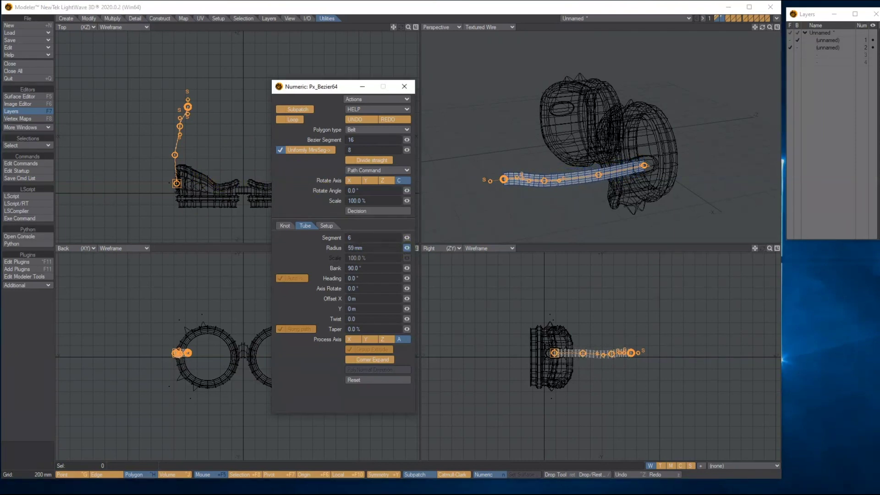
Extend the strap path with more knots in the Top view, looping around the back to the opposite goggle's outer side
{"action": "left_click_drag", "start_coordinate": [310, 92], "coordinate": [200, 195]}
{"action": "left_click_drag", "start_coordinate": [203, 94], "coordinate": [314, 188]}
{"action": "mouse_move", "coordinate": [762, 27]}
{"action": "left_mouse_down"}
{"action": "mouse_move", "coordinate": [774, 27]}
{"action": "mouse_move", "coordinate": [762, 26]}
{"action": "left_mouse_up"}
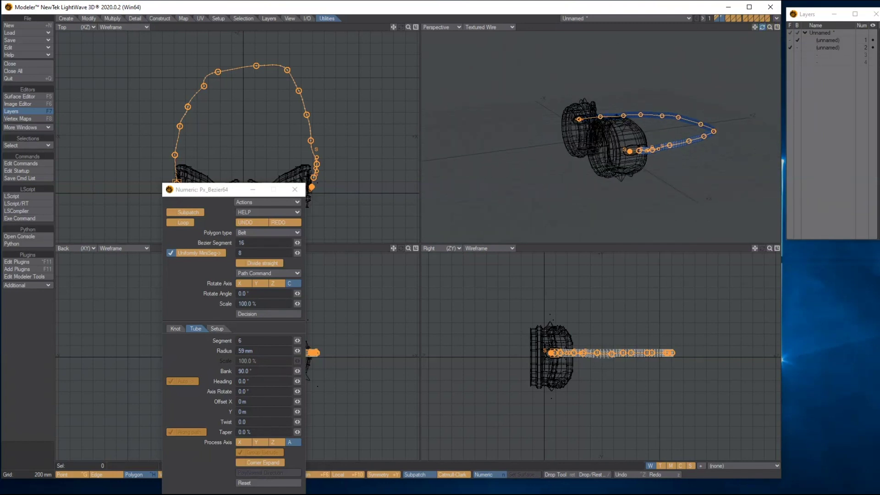
Compare the strap path with the goggles, close the Px_Bezier settings and commit the belt as geometry
{"action": "left_click_drag", "start_coordinate": [194, 193], "coordinate": [0, 124]}
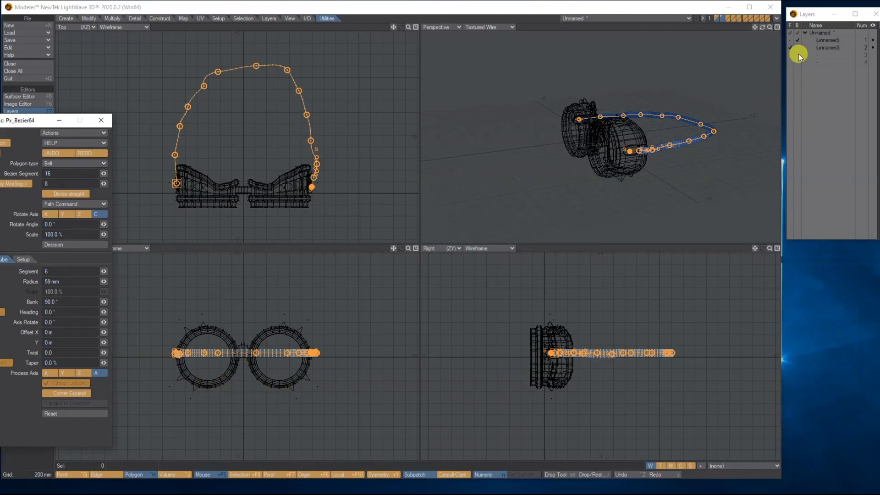
{"action": "left_click_drag", "start_coordinate": [774, 32], "coordinate": [755, 24]}
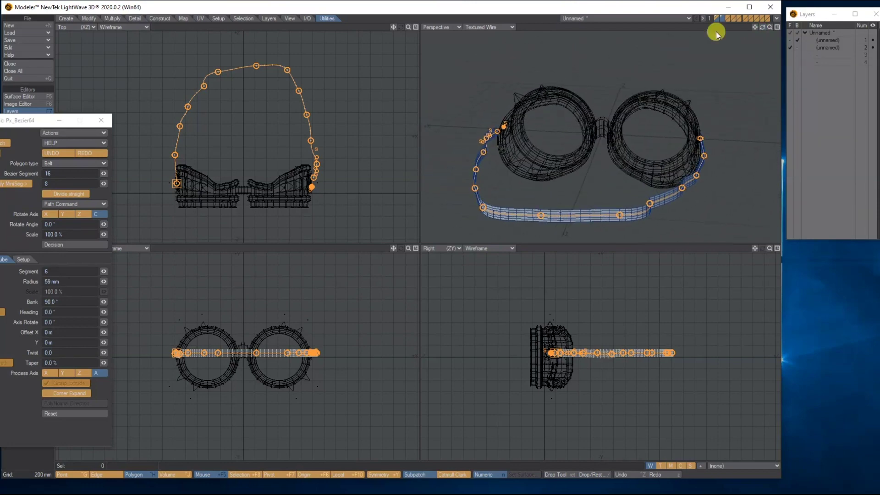
{"action": "left_click_drag", "start_coordinate": [9, 123], "coordinate": [104, 83]}
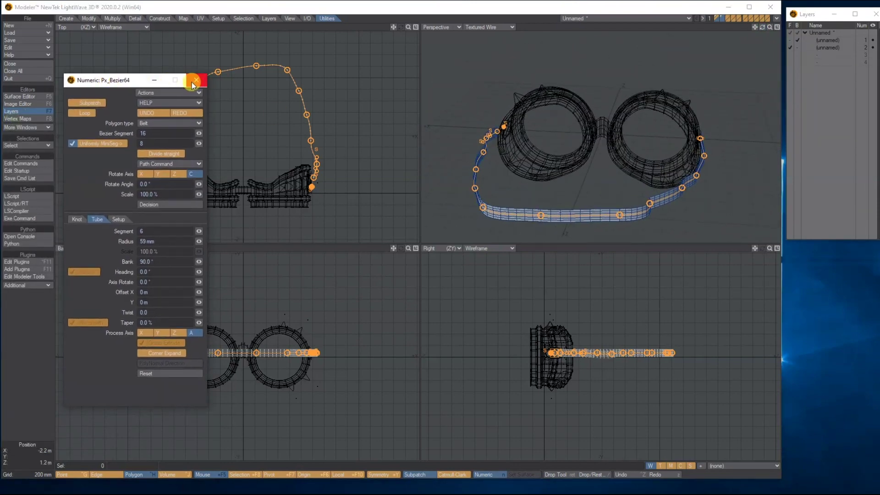
{"action": "left_click", "coordinate": [196, 80]}
{"action": "left_click", "coordinate": [192, 82]}
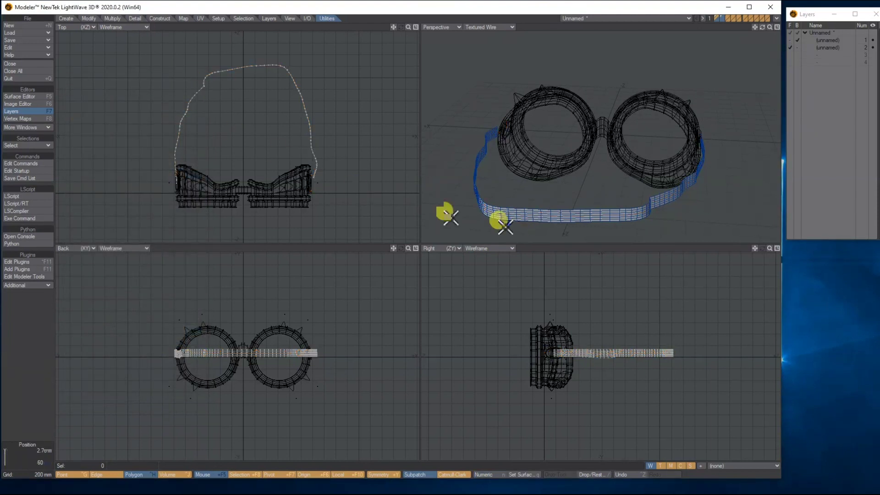
Give the strap a slight thickness with the Thicken tool
{"action": "left_click", "coordinate": [112, 18]}
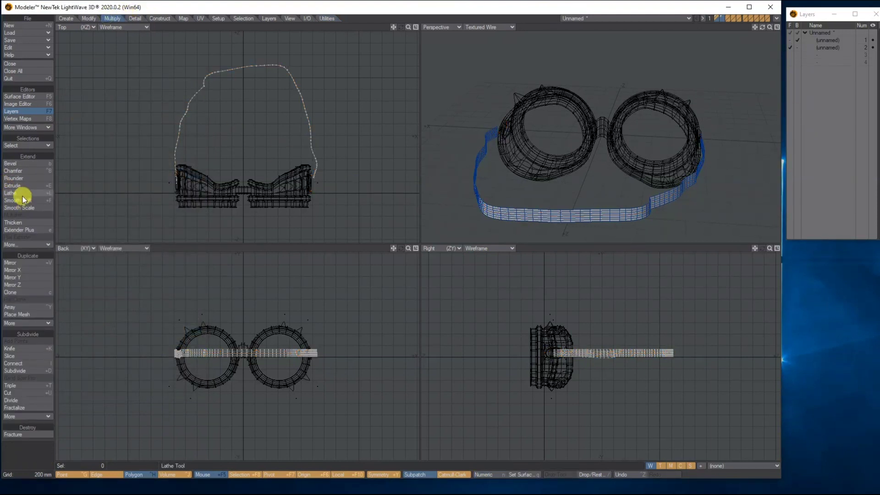
{"action": "left_click", "coordinate": [23, 222]}
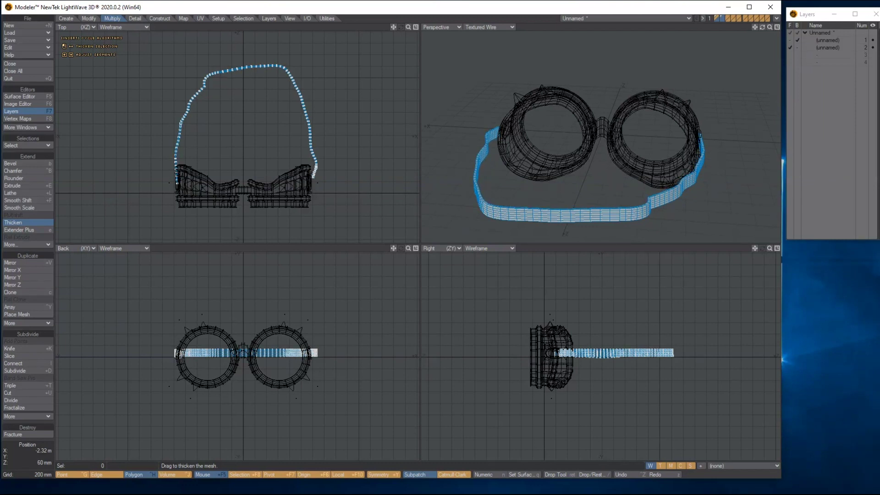
{"action": "left_click_drag", "start_coordinate": [108, 193], "coordinate": [110, 193]}
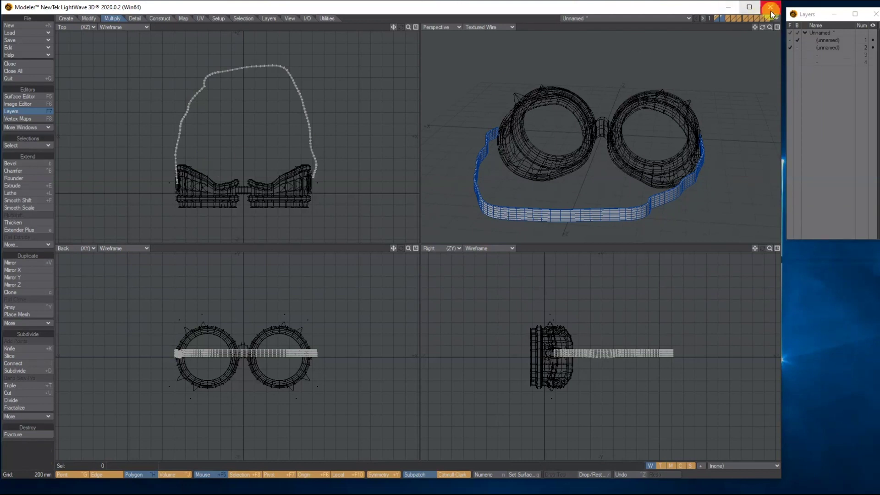
Display both layers together and examine where the strap meets the goggles' side mount
{"action": "left_click_drag", "start_coordinate": [764, 29], "coordinate": [779, 26]}
{"action": "left_click", "coordinate": [790, 33]}
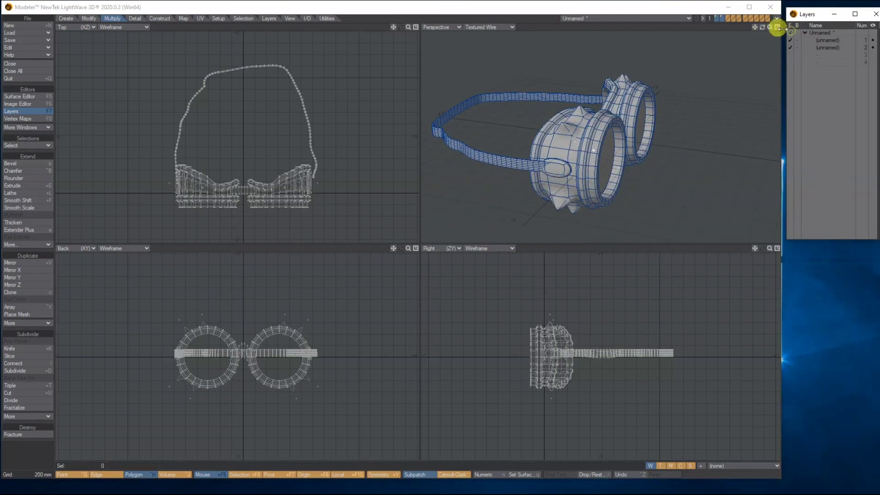
{"action": "left_click_drag", "start_coordinate": [771, 27], "coordinate": [825, 29]}
{"action": "left_click_drag", "start_coordinate": [687, 28], "coordinate": [651, 27]}
{"action": "left_click_drag", "start_coordinate": [762, 27], "coordinate": [816, 18]}
{"action": "left_click_drag", "start_coordinate": [577, 28], "coordinate": [568, 27]}
{"action": "left_click_drag", "start_coordinate": [770, 27], "coordinate": [816, 27]}
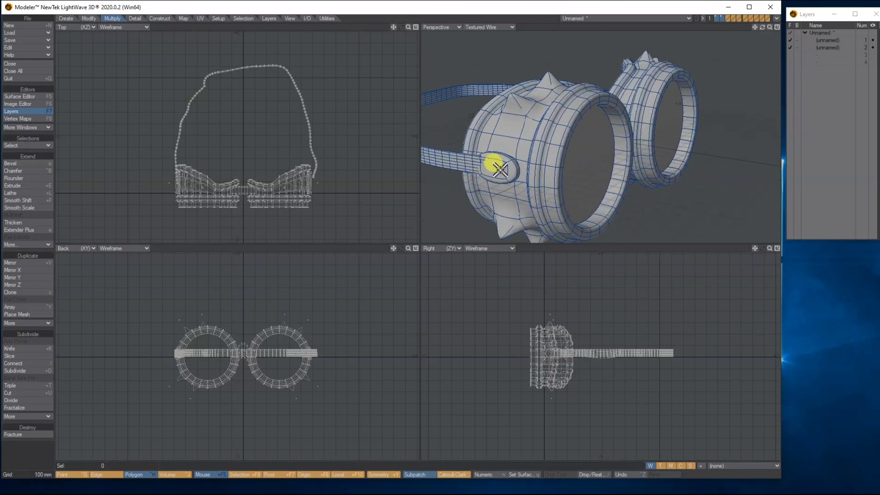
Isolate the strap and goggle layers in turn, examine the oval side mount's face, and display both layers together again
{"action": "left_click", "coordinate": [828, 48]}
{"action": "left_click", "coordinate": [798, 40]}
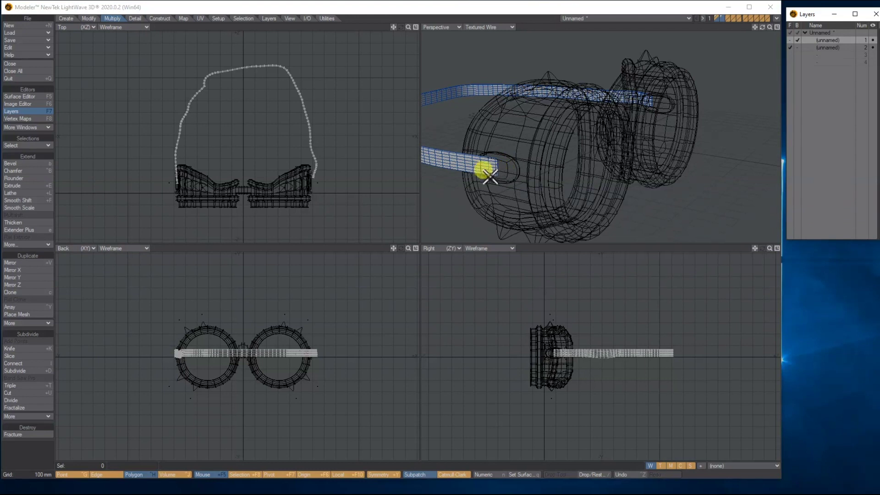
{"action": "left_click", "coordinate": [798, 40]}
{"action": "left_click", "coordinate": [827, 40]}
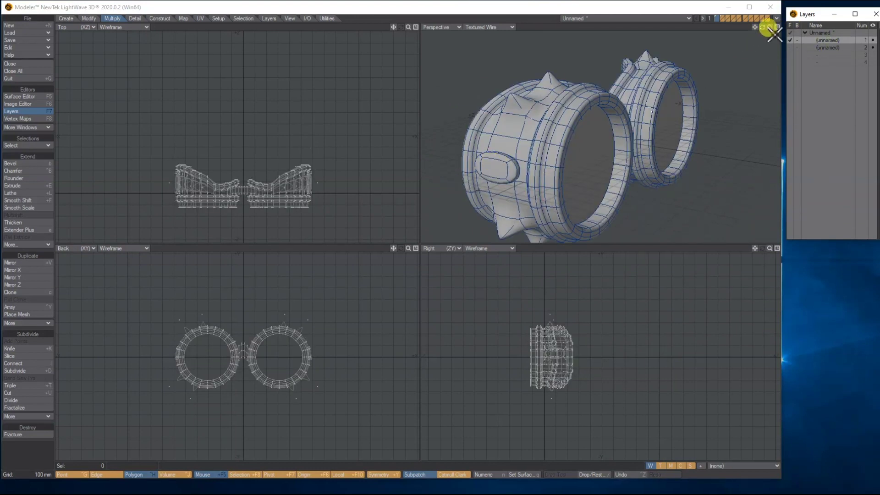
{"action": "left_click_drag", "start_coordinate": [763, 27], "coordinate": [676, 142]}
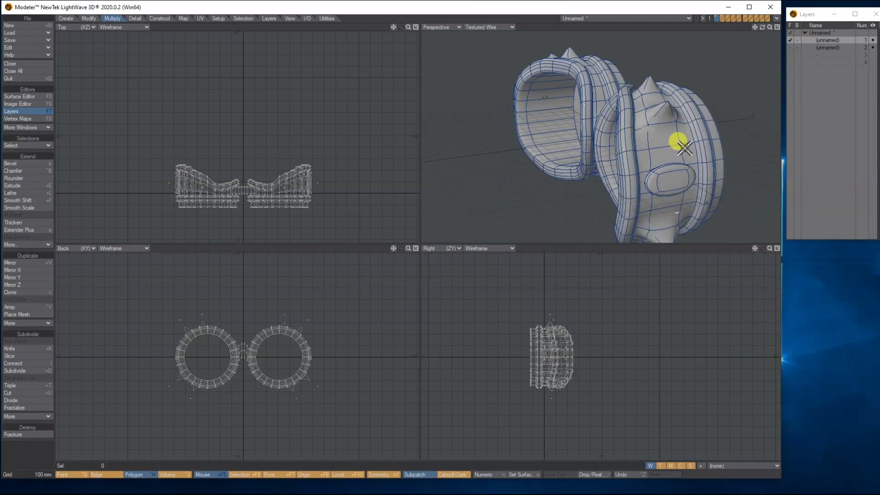
{"action": "left_click", "coordinate": [675, 180]}
{"action": "mouse_move", "coordinate": [762, 27]}
{"action": "left_mouse_down"}
{"action": "mouse_move", "coordinate": [679, 29]}
{"action": "mouse_move", "coordinate": [762, 27]}
{"action": "left_mouse_up"}
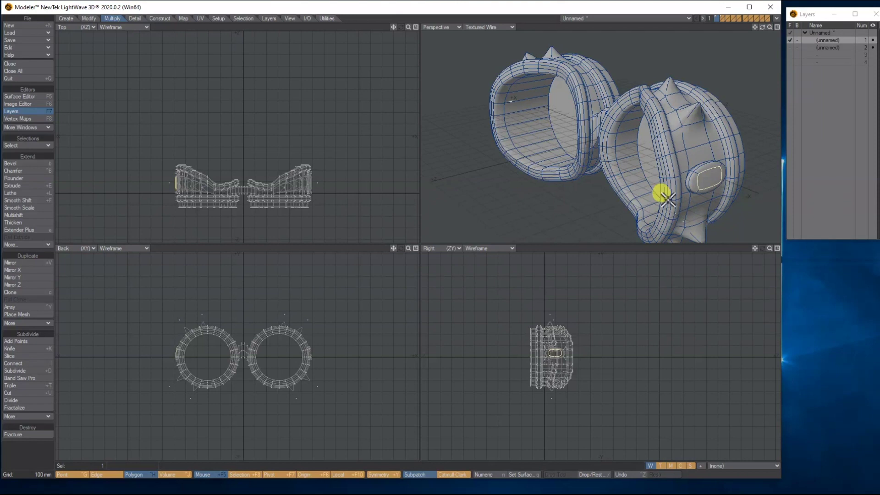
{"action": "left_click", "coordinate": [718, 171]}
{"action": "left_click", "coordinate": [790, 35]}
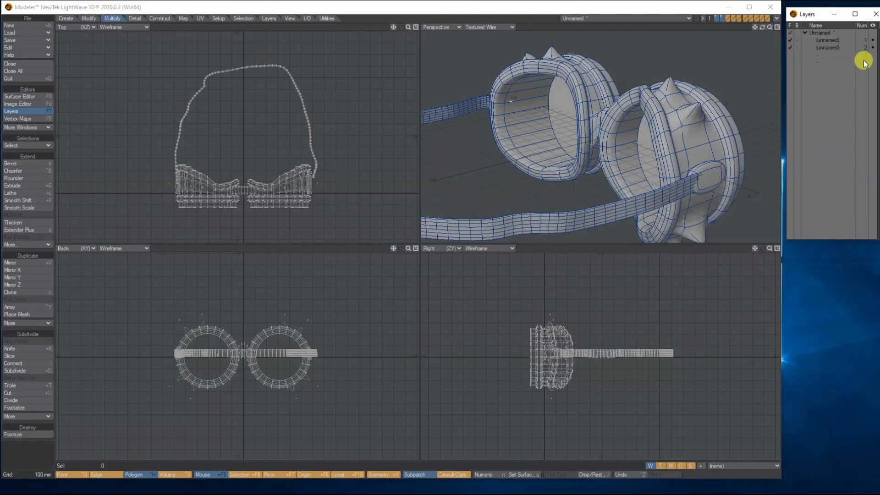
With the goggles as background, rotate and move the strap's end points on the negative X side to line up with the side mount
{"action": "left_click", "coordinate": [824, 48]}
{"action": "left_click", "coordinate": [798, 40]}
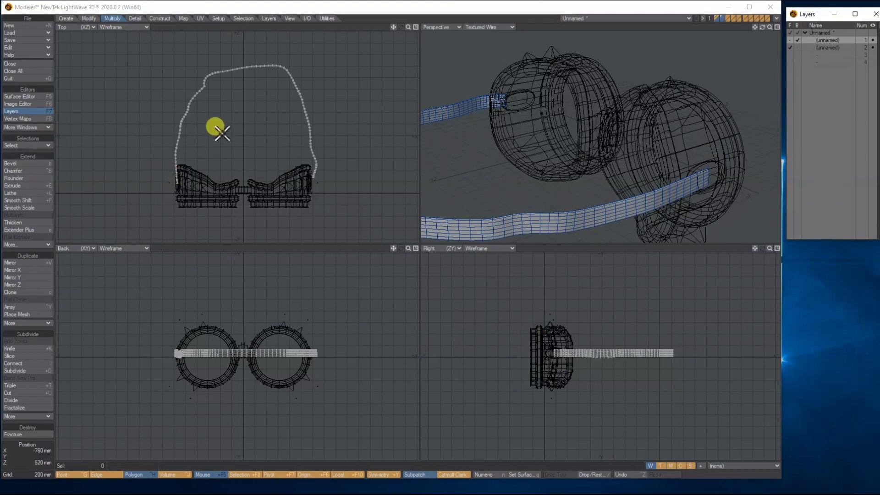
{"action": "mouse_move", "coordinate": [407, 26]}
{"action": "left_mouse_down"}
{"action": "mouse_move", "coordinate": [394, 25]}
{"action": "mouse_move", "coordinate": [416, 27]}
{"action": "left_mouse_up"}
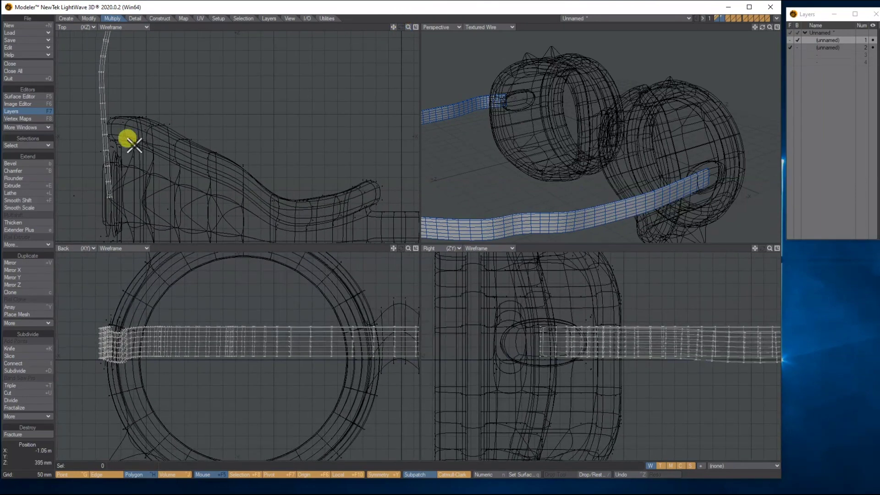
{"action": "key", "text": "ctrl+g"}
{"action": "mouse_move", "coordinate": [92, 155]}
{"action": "right_mouse_down"}
{"action": "mouse_move", "coordinate": [129, 165]}
{"action": "mouse_move", "coordinate": [106, 162]}
{"action": "right_mouse_up"}
{"action": "key", "text": "y"}
{"action": "mouse_move", "coordinate": [112, 164]}
{"action": "left_mouse_down"}
{"action": "mouse_move", "coordinate": [100, 157]}
{"action": "mouse_move", "coordinate": [107, 167]}
{"action": "left_mouse_up"}
{"action": "key", "text": "t"}
{"action": "key", "text": "Return"}
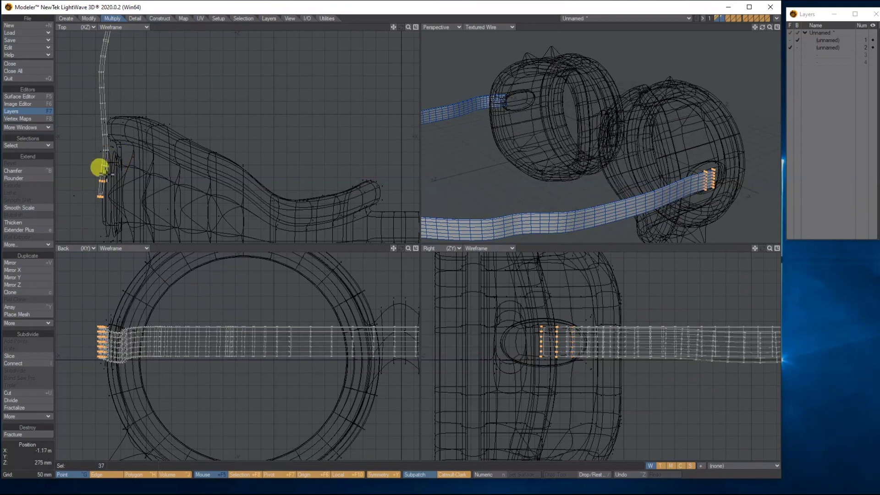
{"action": "key", "text": "y"}
{"action": "key", "text": "Return"}
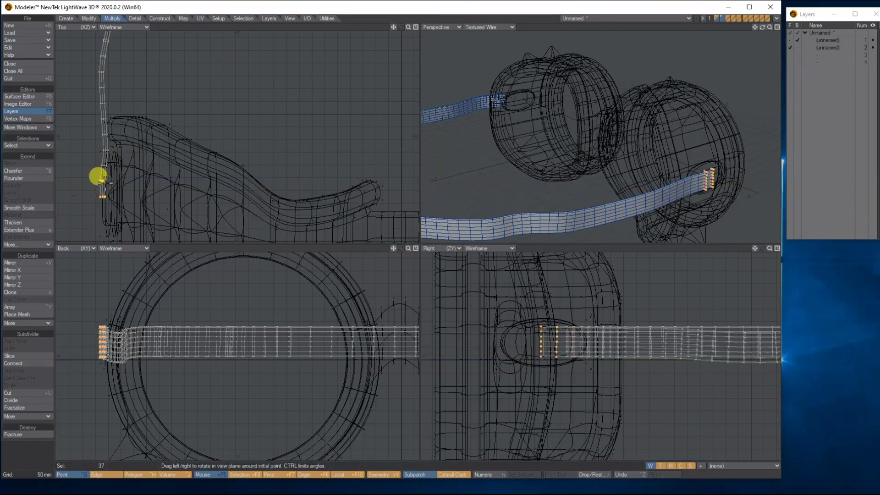
{"action": "key", "text": "slash"}
Move and rotate the strap's end points on the positive X side in the Top view so they lie flat against the side mount
{"action": "left_click", "coordinate": [793, 33]}
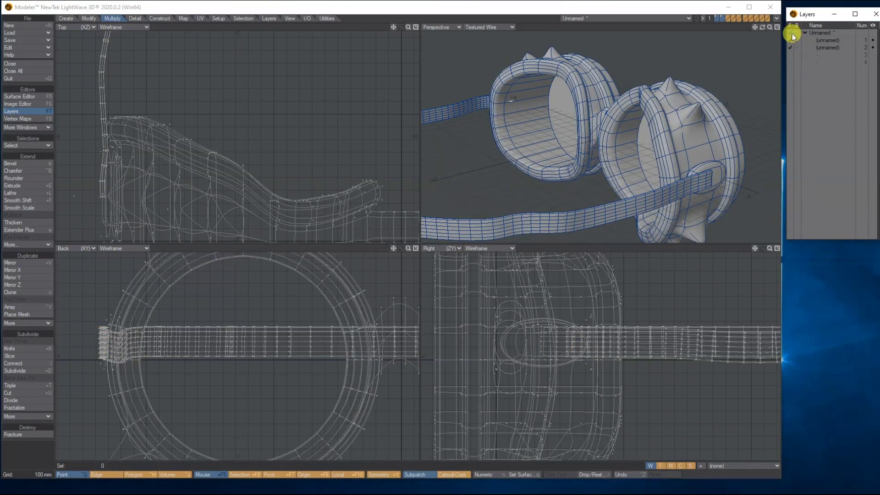
{"action": "left_click_drag", "start_coordinate": [762, 27], "coordinate": [511, 40]}
{"action": "left_click", "coordinate": [831, 48]}
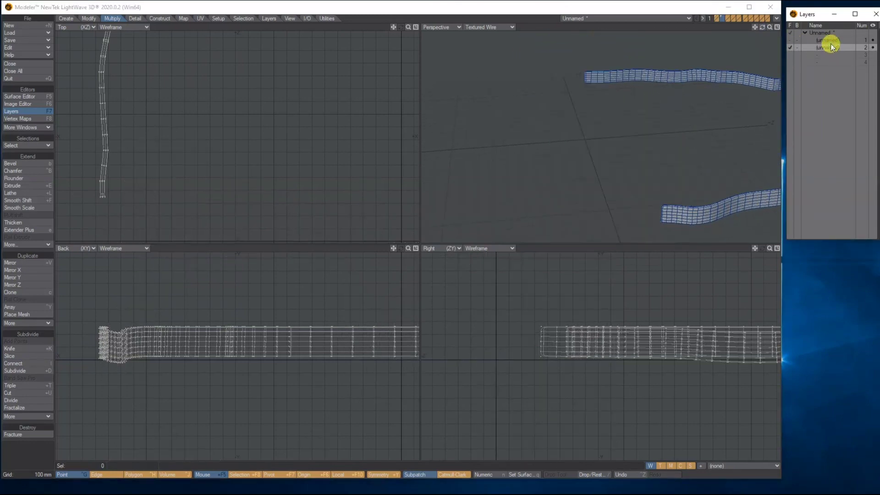
{"action": "left_click", "coordinate": [799, 40]}
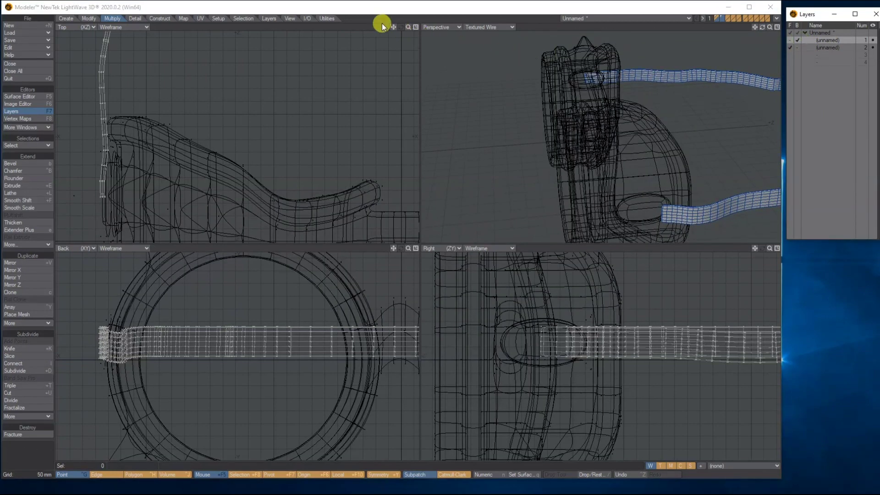
{"action": "left_click_drag", "start_coordinate": [394, 27], "coordinate": [564, 2]}
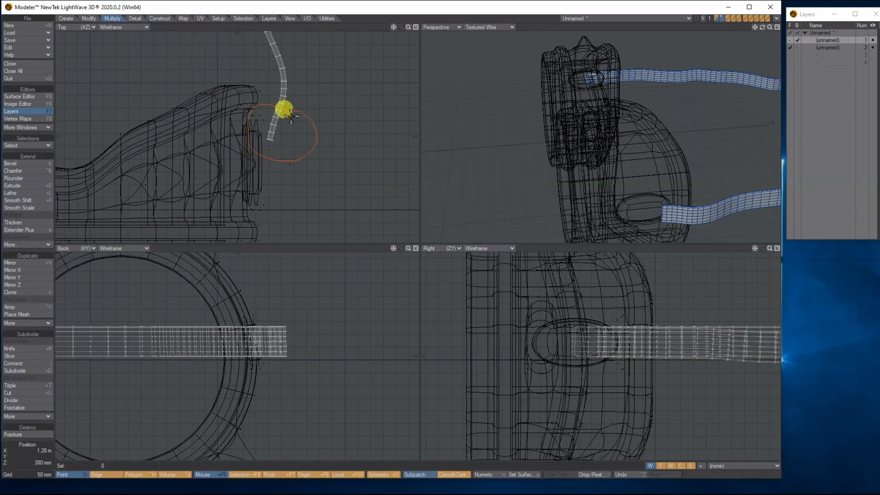
{"action": "right_click_drag", "start_coordinate": [291, 116], "coordinate": [280, 127]}
{"action": "key", "text": "t"}
{"action": "left_click_drag", "start_coordinate": [276, 122], "coordinate": [266, 160]}
{"action": "key", "text": "y"}
{"action": "left_click_drag", "start_coordinate": [275, 120], "coordinate": [271, 142]}
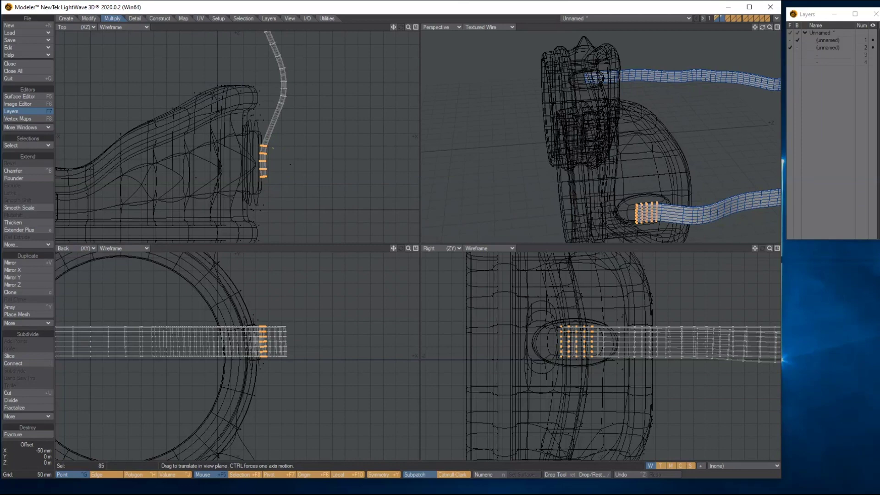
{"action": "left_click", "coordinate": [346, 137]}
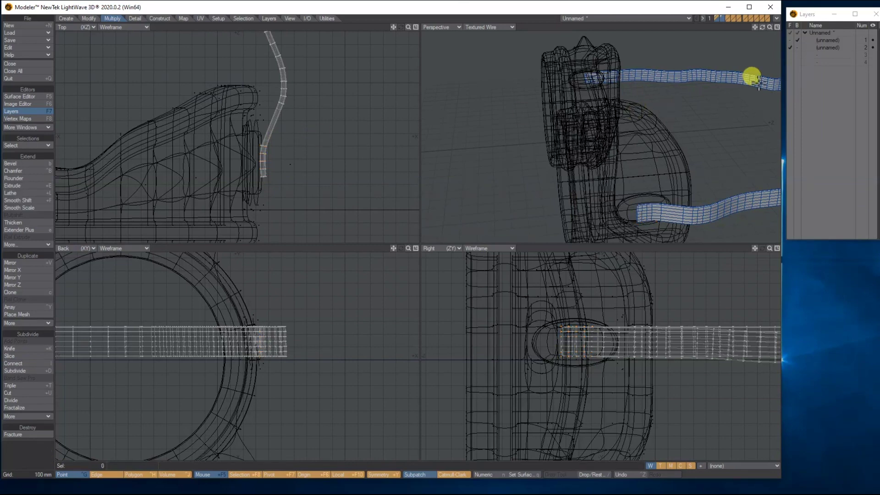
Display both layers and examine the strapped goggles from several angles, finishing in a maximized Perspective view
{"action": "mouse_move", "coordinate": [764, 28]}
{"action": "left_mouse_down"}
{"action": "mouse_move", "coordinate": [793, 23]}
{"action": "mouse_move", "coordinate": [742, 28]}
{"action": "mouse_move", "coordinate": [779, 27]}
{"action": "mouse_move", "coordinate": [766, 29]}
{"action": "left_mouse_up"}
{"action": "left_click", "coordinate": [793, 34]}
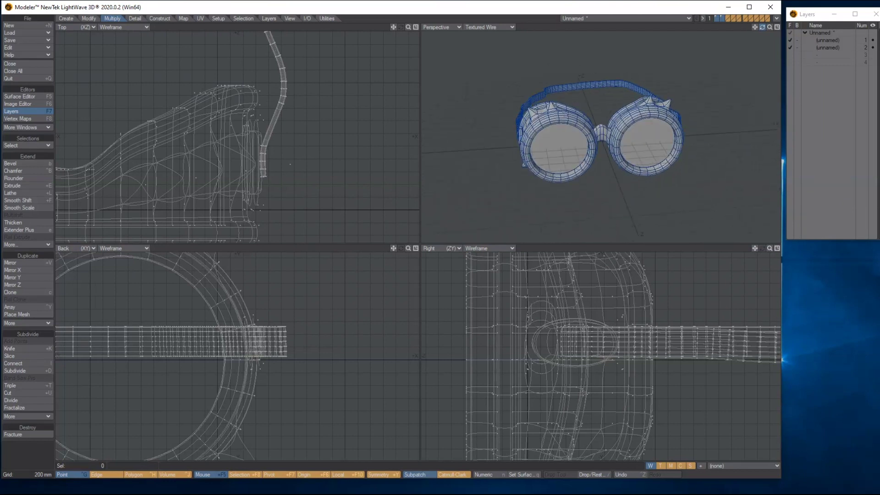
{"action": "left_click_drag", "start_coordinate": [762, 27], "coordinate": [750, 22]}
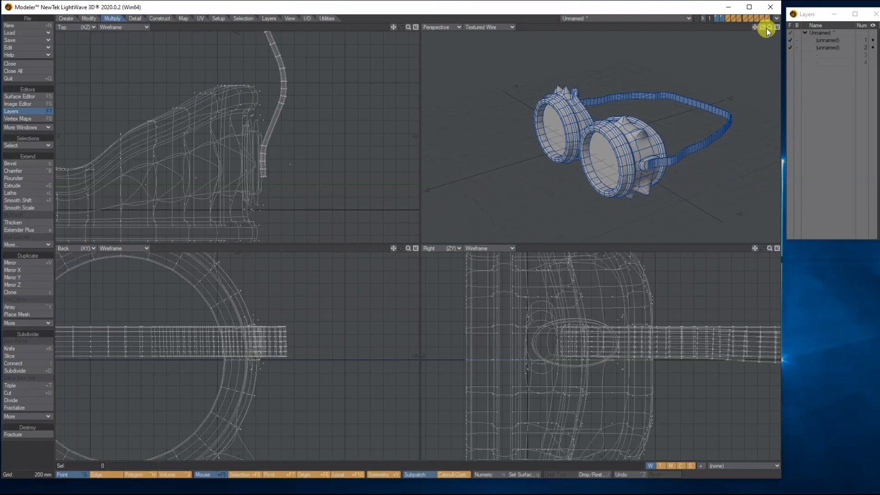
{"action": "left_click_drag", "start_coordinate": [762, 31], "coordinate": [761, 29]}
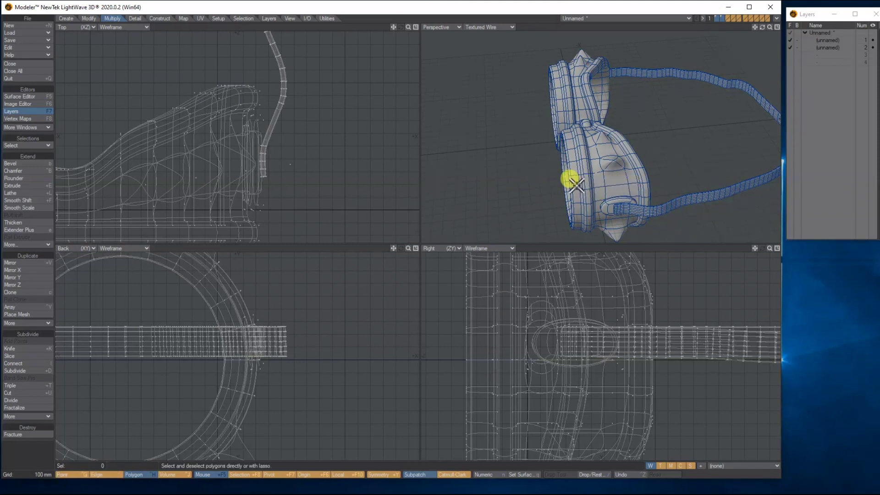
{"action": "left_click_drag", "start_coordinate": [771, 30], "coordinate": [647, 111]}
{"action": "left_click", "coordinate": [601, 151]}
{"action": "left_click", "coordinate": [596, 149]}
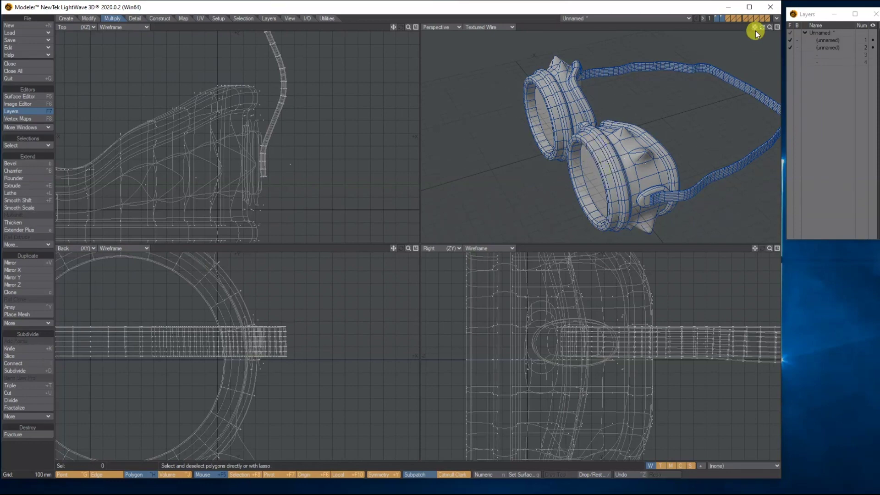
{"action": "left_click_drag", "start_coordinate": [761, 27], "coordinate": [873, 29]}
{"action": "left_click_drag", "start_coordinate": [699, 29], "coordinate": [548, 29]}
{"action": "left_click_drag", "start_coordinate": [760, 26], "coordinate": [746, 46]}
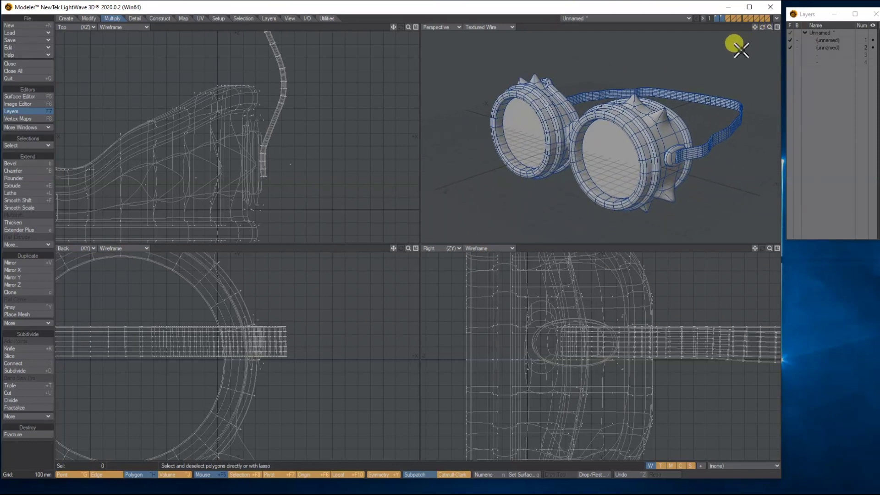
{"action": "left_click", "coordinate": [777, 28]}
{"action": "left_click_drag", "start_coordinate": [774, 29], "coordinate": [733, 31]}
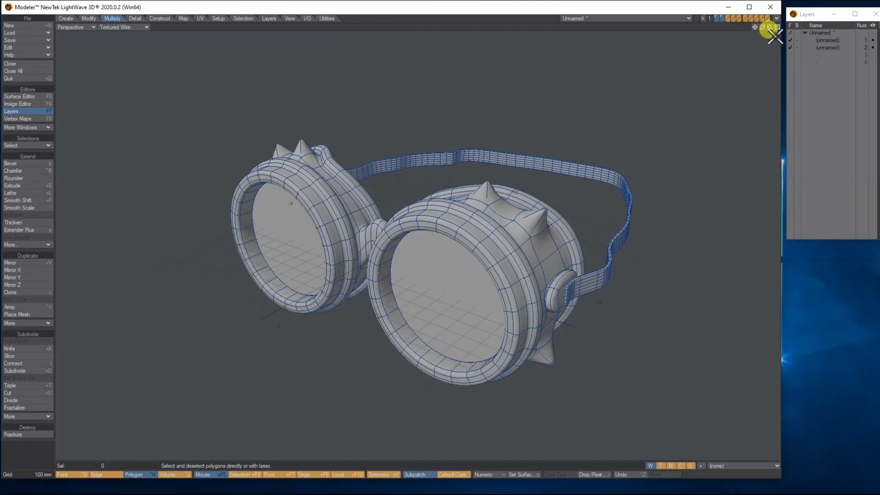